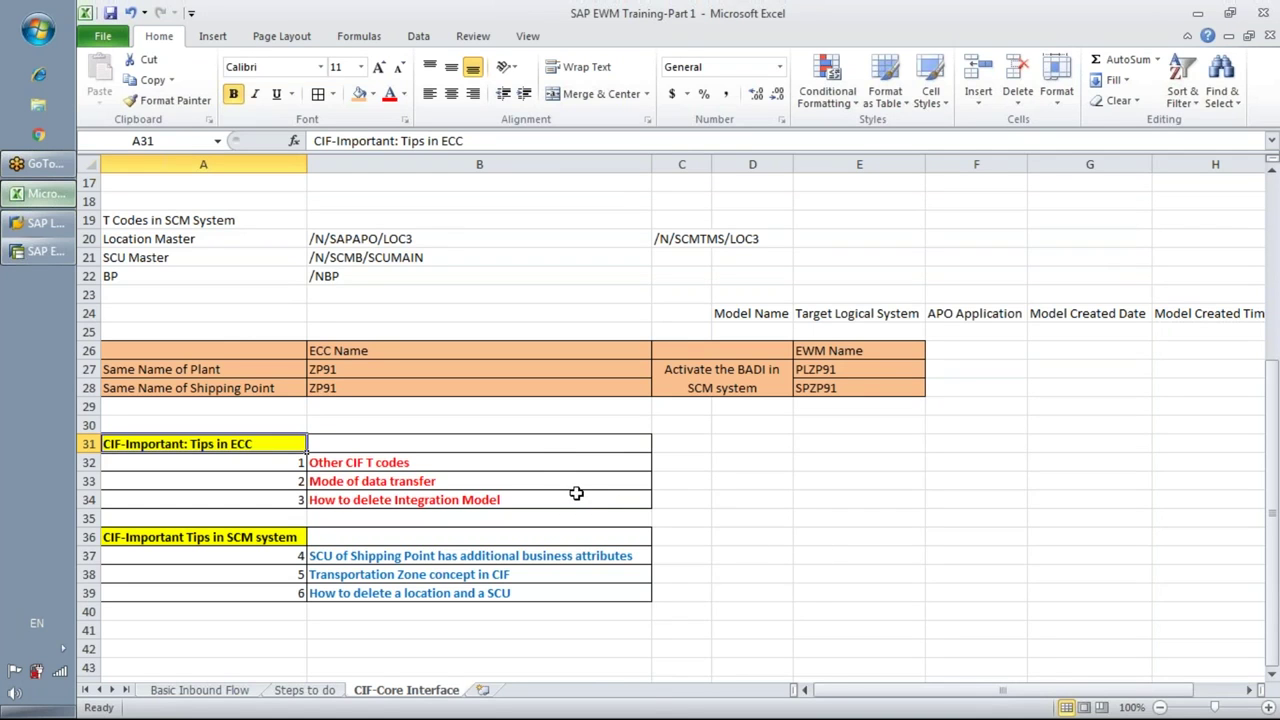
After reviewing the CIF-Core Interface tips in Excel, bring the SAP Easy Access window forward
left_click(43, 251)
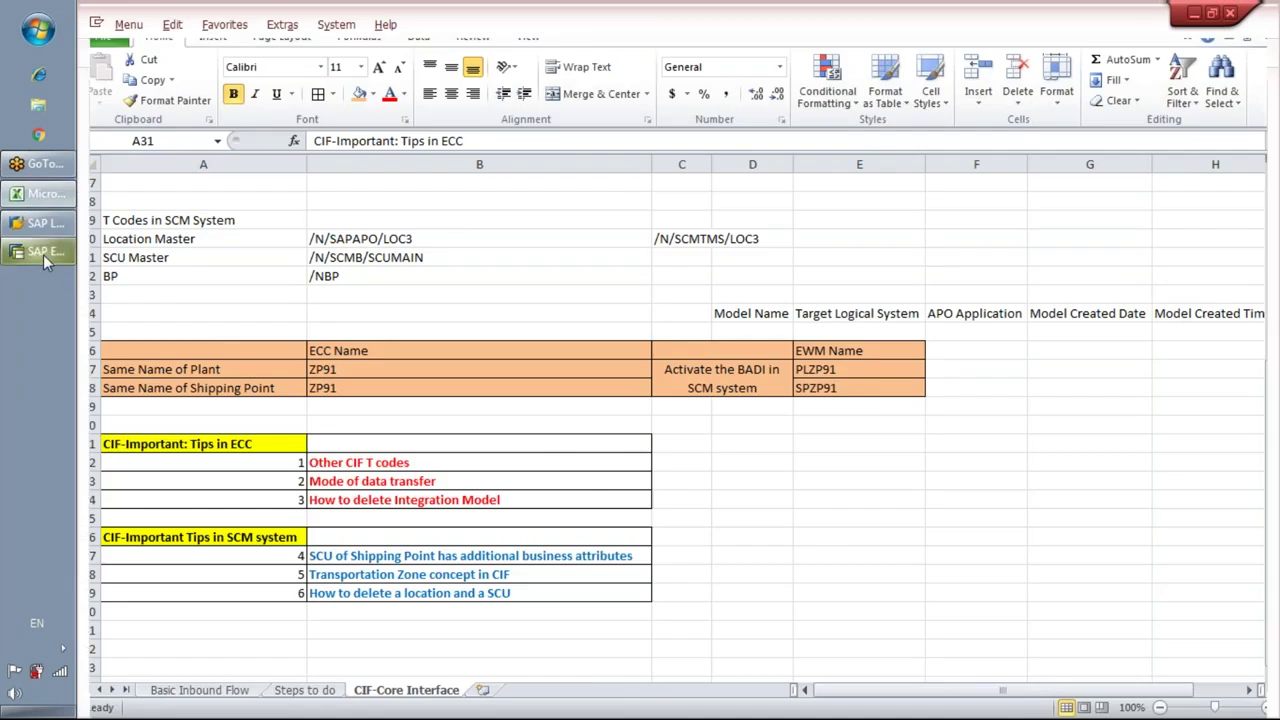
Run CFM3 for model activation, then switch to CFM4 to display integration models
type("cfm3")
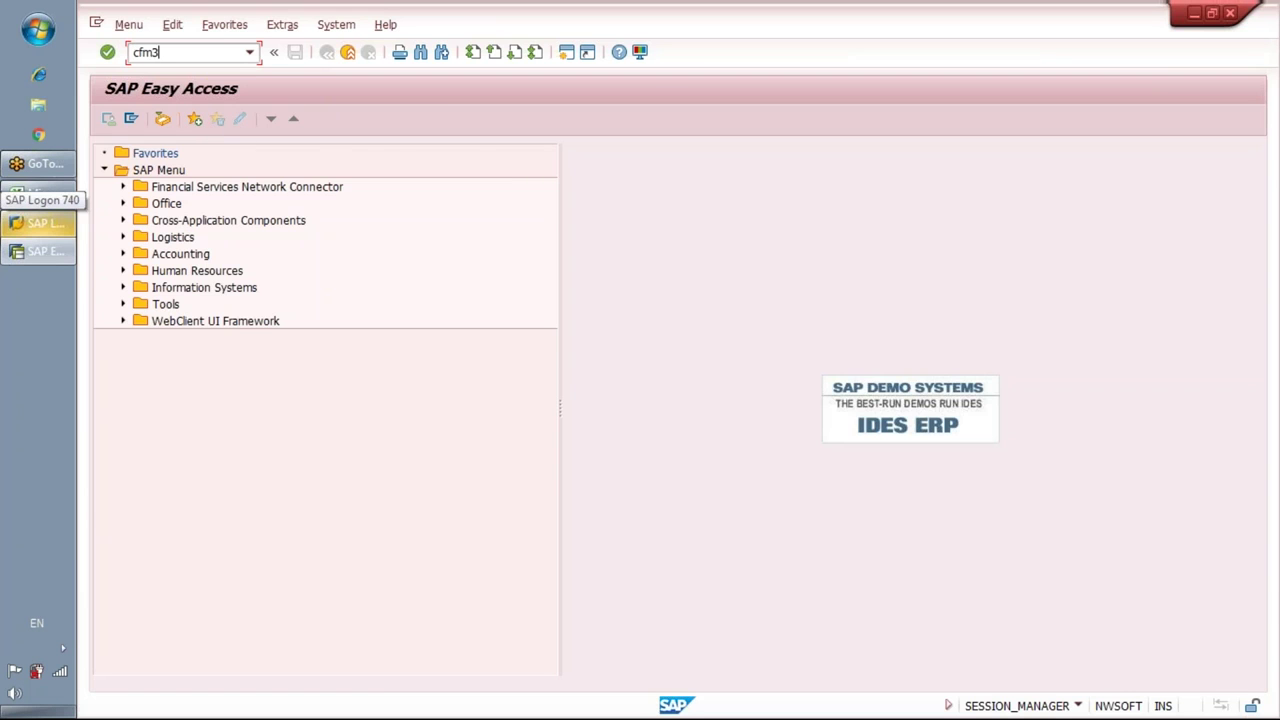
key("Return")
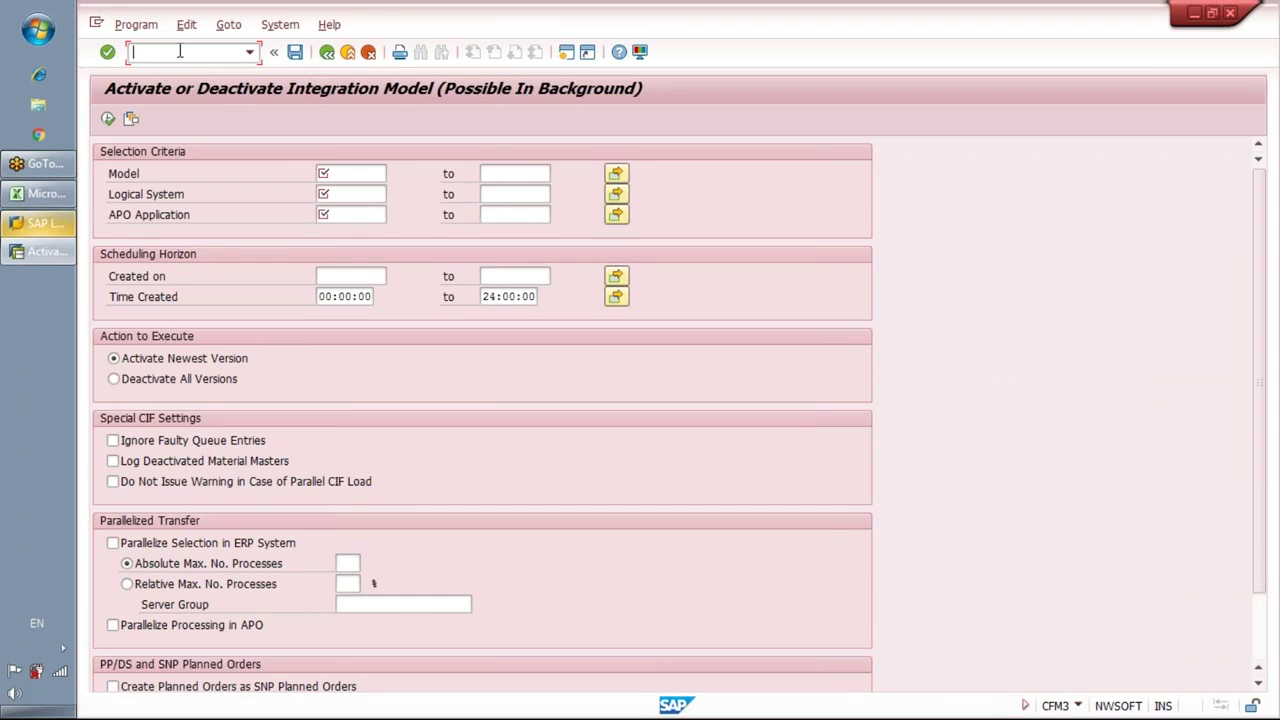
type("/ncfm4")
key("Return")
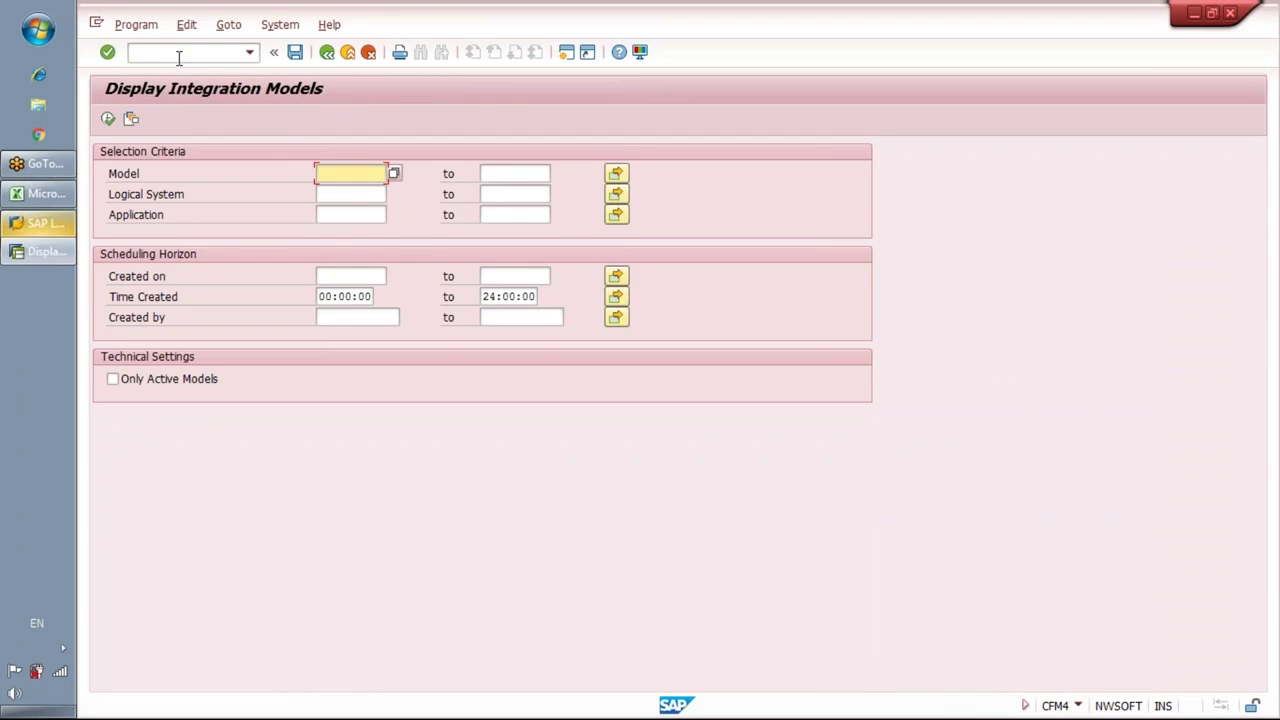
List the integration models named TRAINING
type("training")
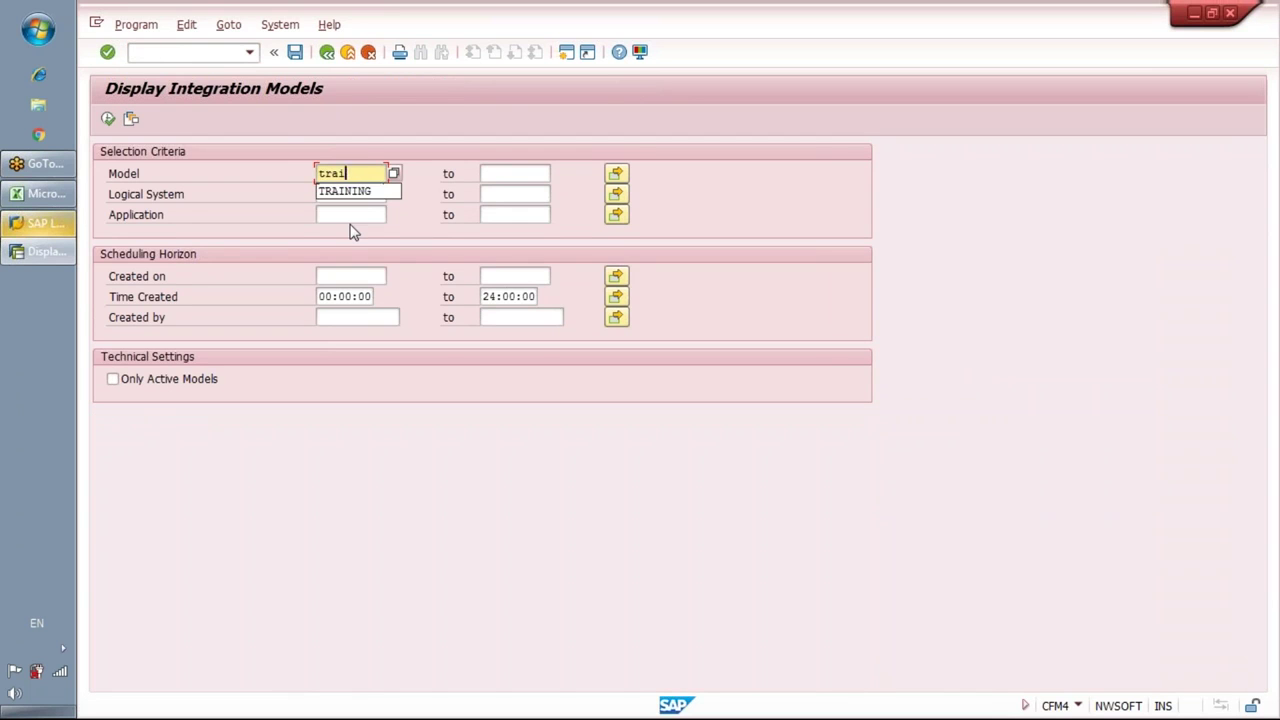
left_click(349, 214)
left_click(338, 195)
left_click(326, 214)
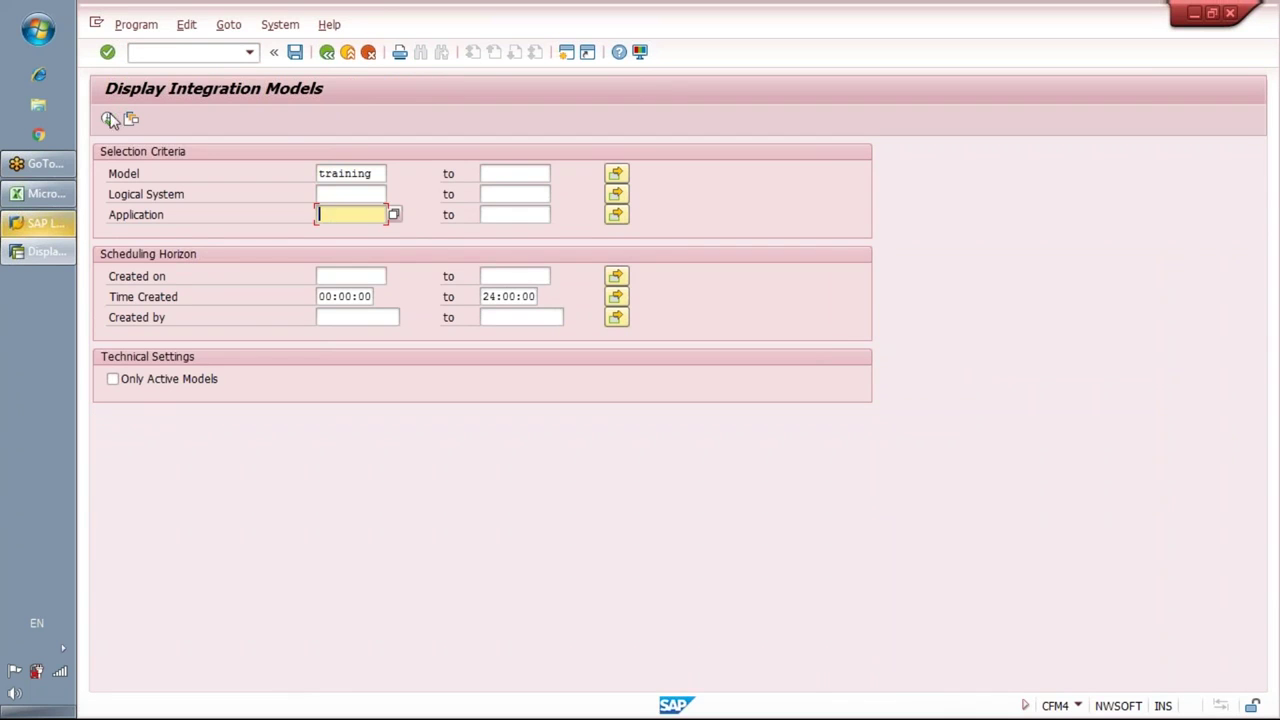
left_click_drag(381, 173, 324, 173)
left_click(318, 173)
left_click(117, 118)
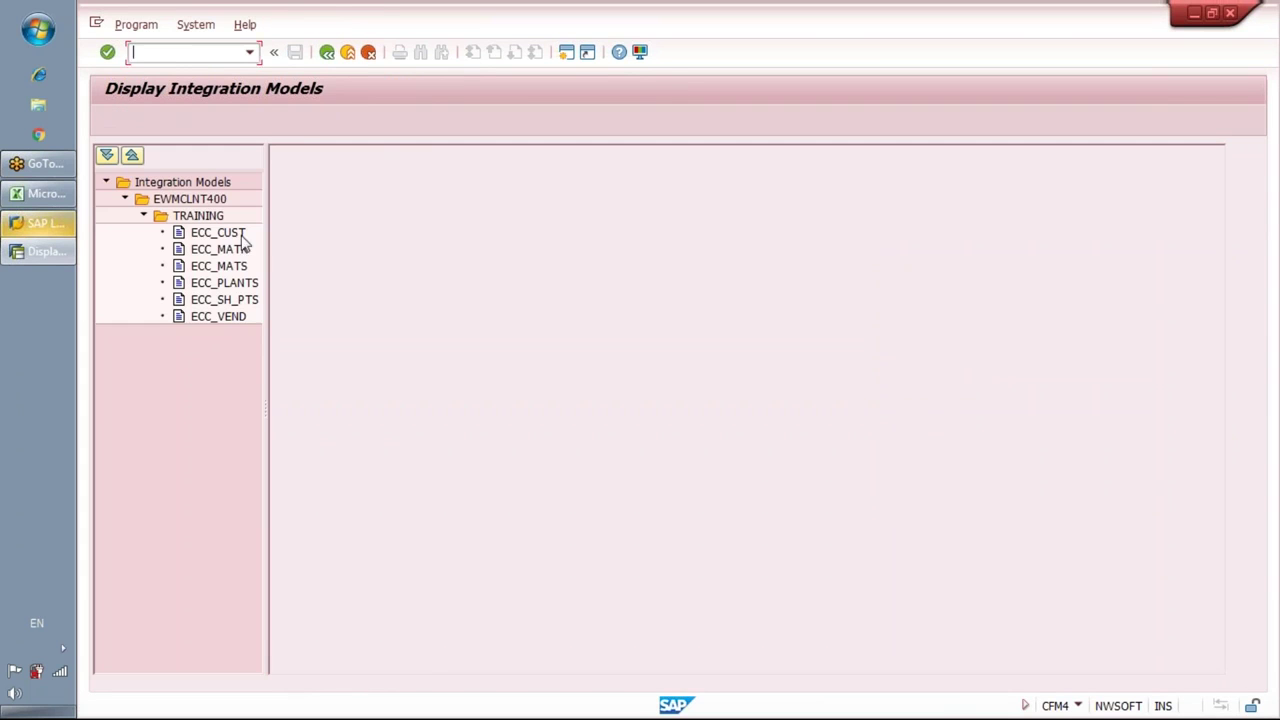
Widen the model tree and browse each TRAINING model under EWMCLNT400
left_click_drag(266, 258, 424, 286)
left_click(197, 216)
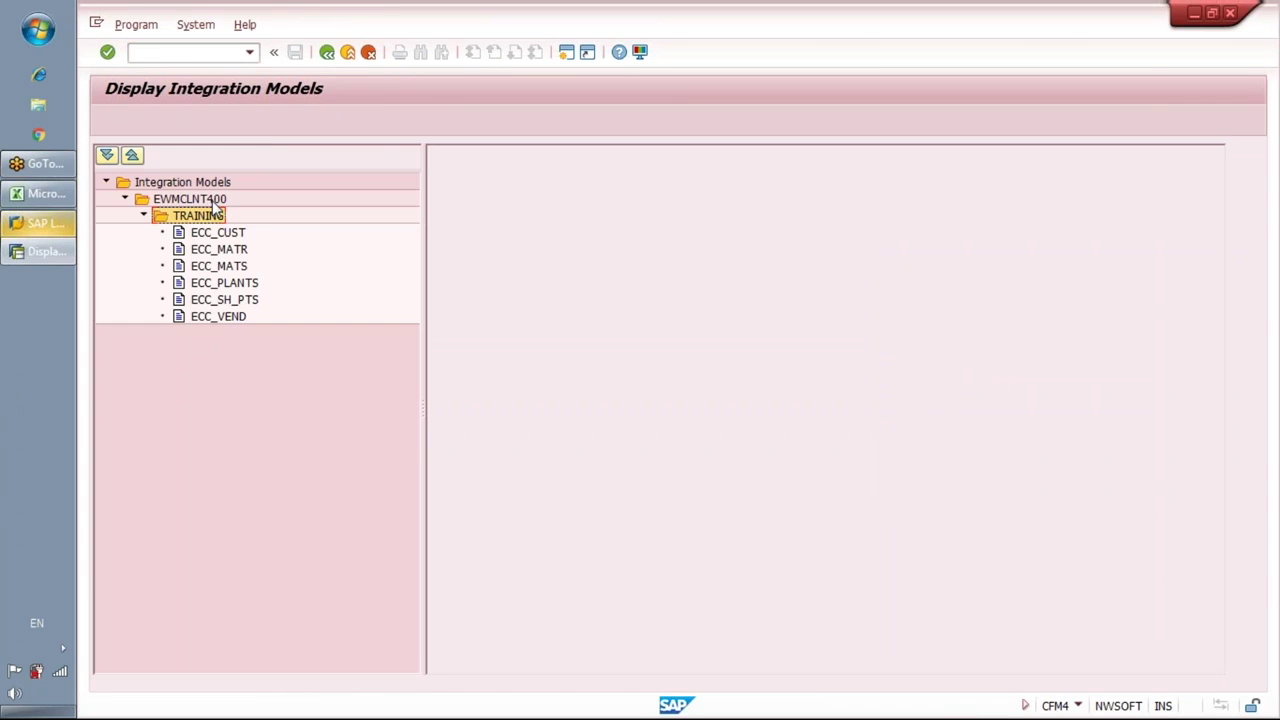
left_click(214, 202)
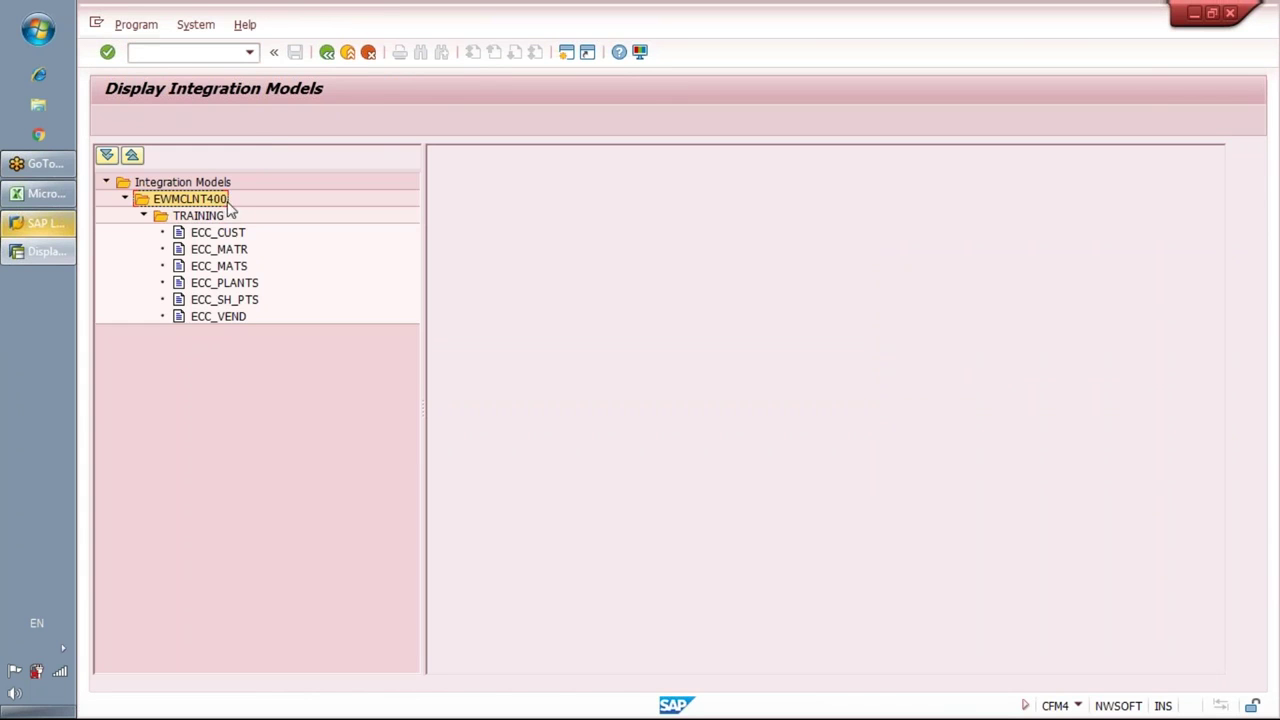
left_click(237, 234)
left_click(240, 249)
left_click(240, 266)
left_click(240, 283)
left_click(240, 300)
left_click(240, 317)
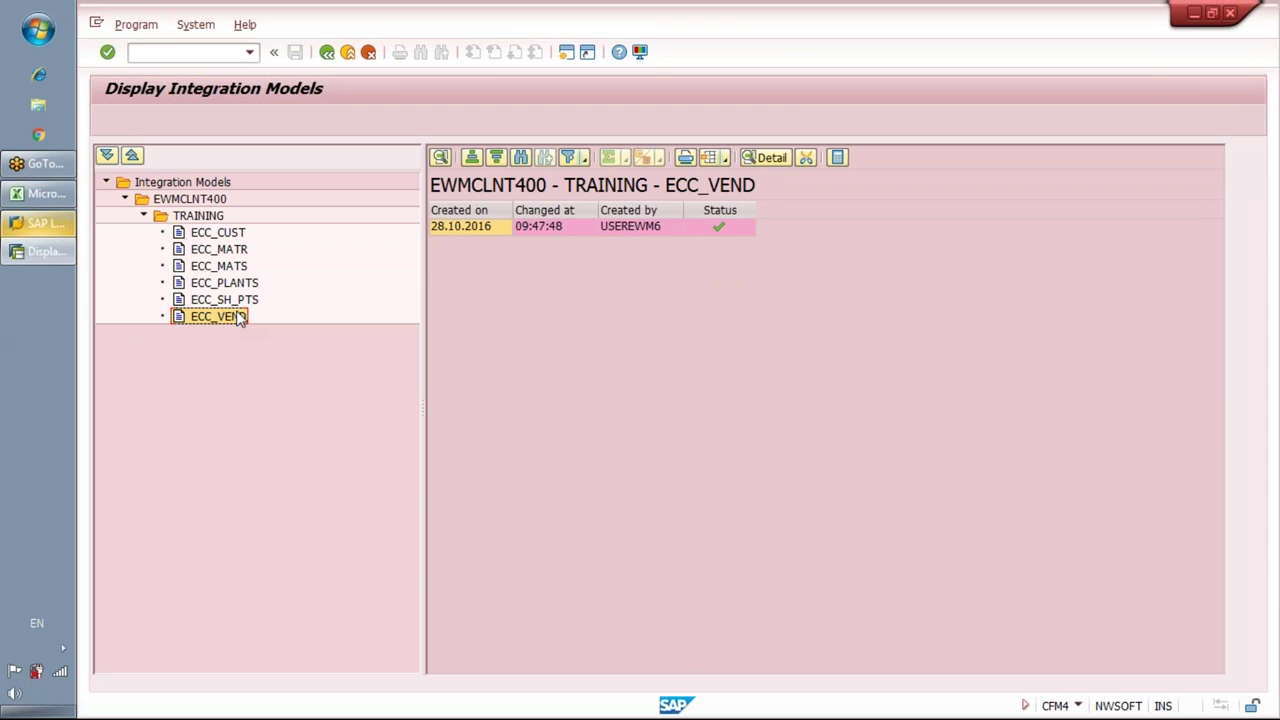
Compare the inactive ECC_MATS model with the active ECC_MATR model
left_click(218, 249)
left_click(216, 265)
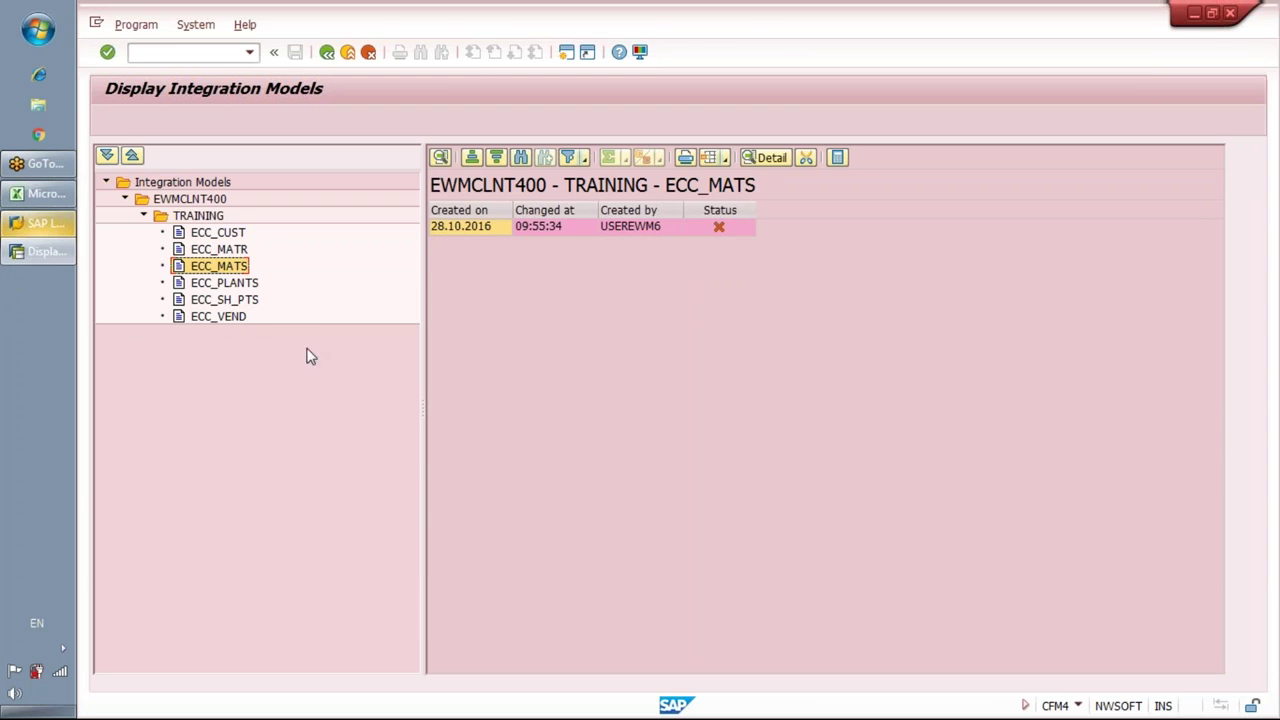
left_click(224, 250)
left_click(231, 268)
left_click(193, 52)
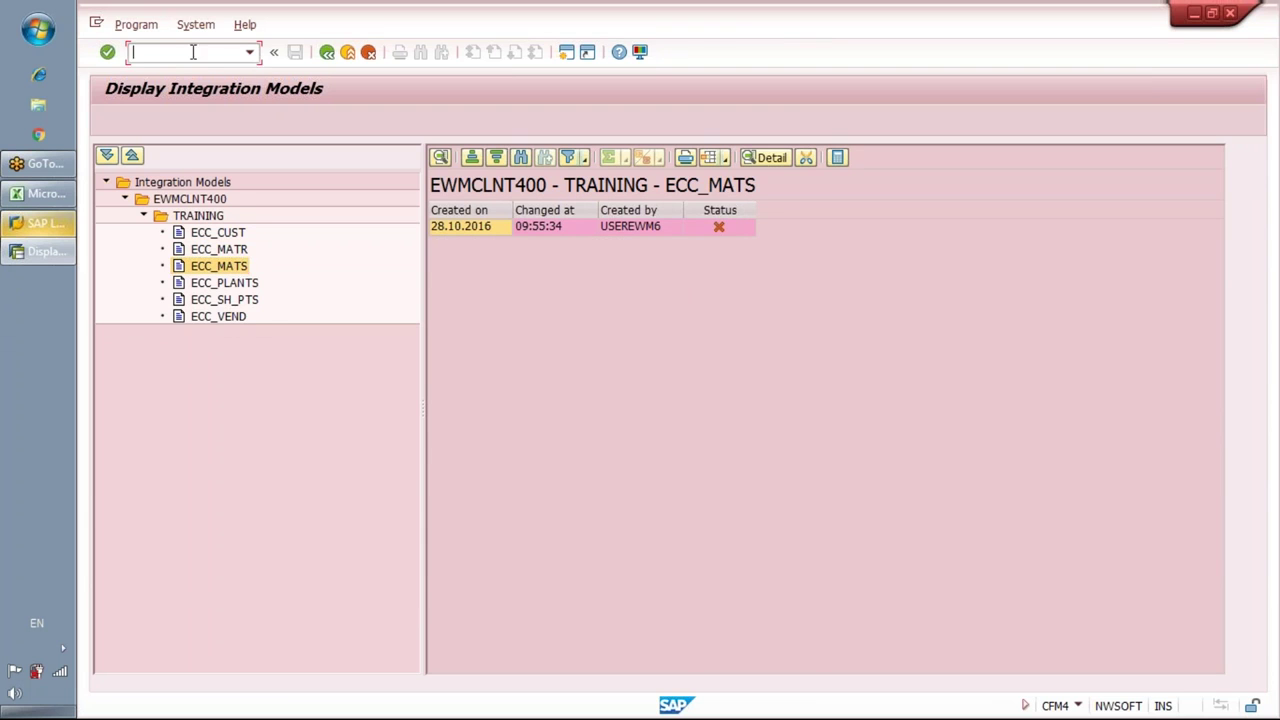
left_click(241, 271)
Show the materials in ECC_MATS, revealing material ZP91-MAT-01 for plant ZP91
left_click(491, 229)
left_click(785, 158)
left_click(783, 229)
left_click(629, 228)
left_click(503, 228)
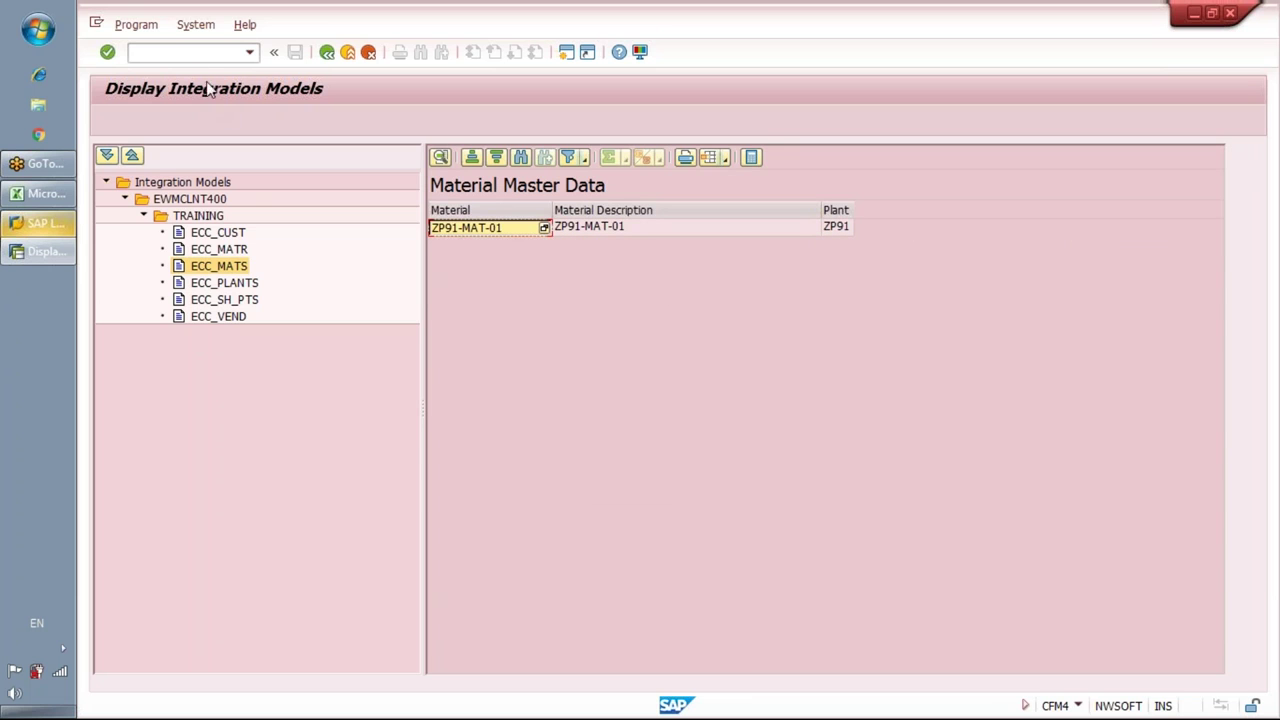
left_click(195, 51)
Open a new session with /ocfm2, then switch it to the CFM5 filter-object search
type("/ocfm")
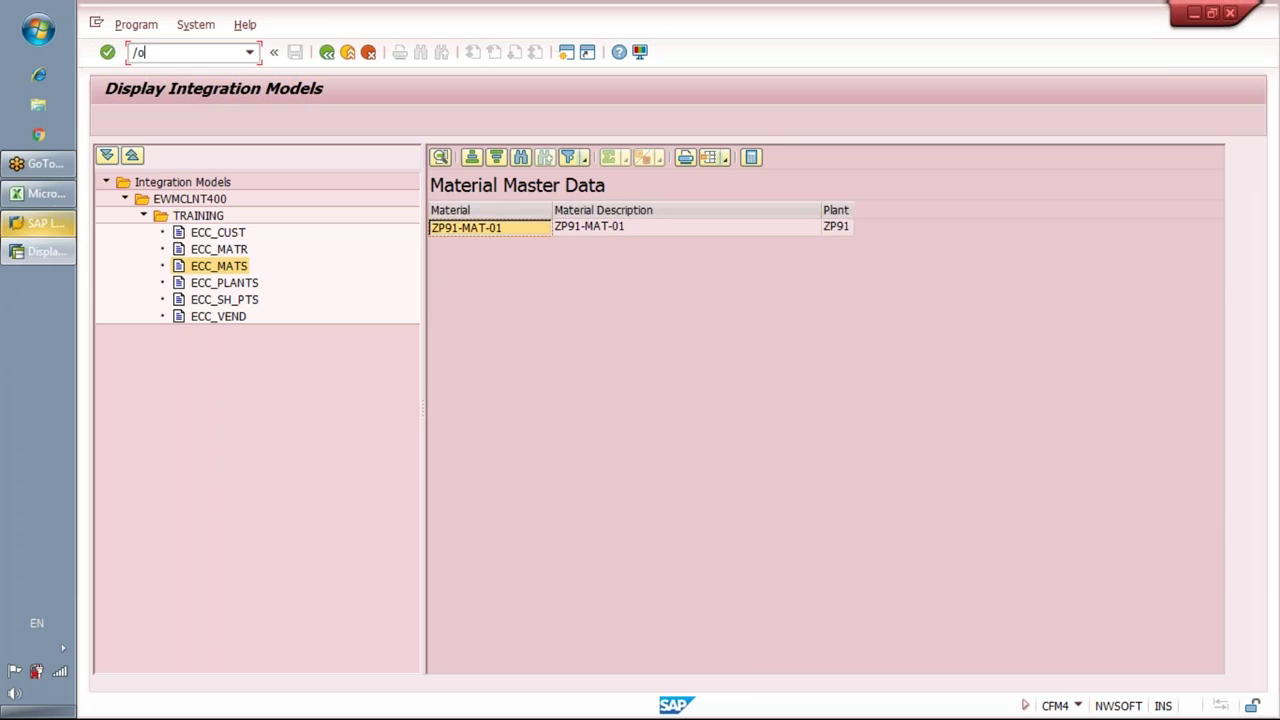
type("2")
key("Return")
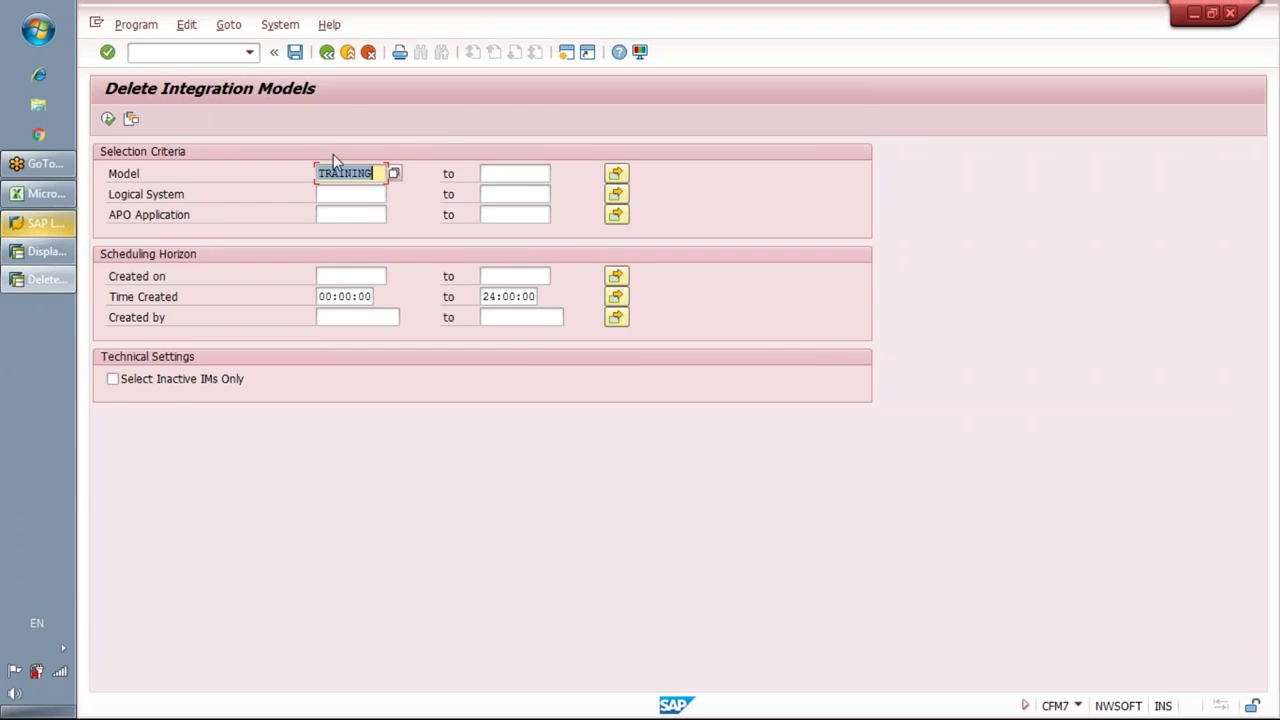
left_click(223, 54)
type("/ncfm5")
key("Return")
Search materials for ZP91-MAT-01 and select its material master data result
type("ZP91-MAT-01")
left_click(113, 194)
key("F8")
left_click(231, 203)
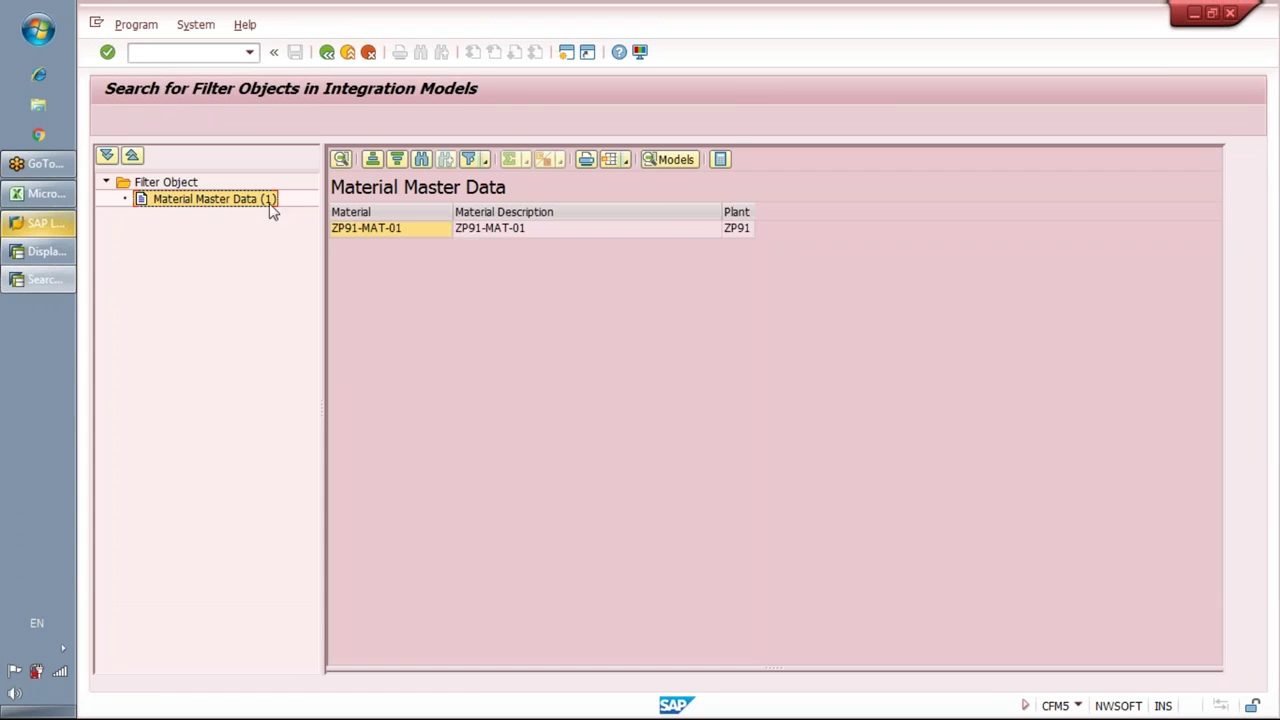
left_click(403, 228)
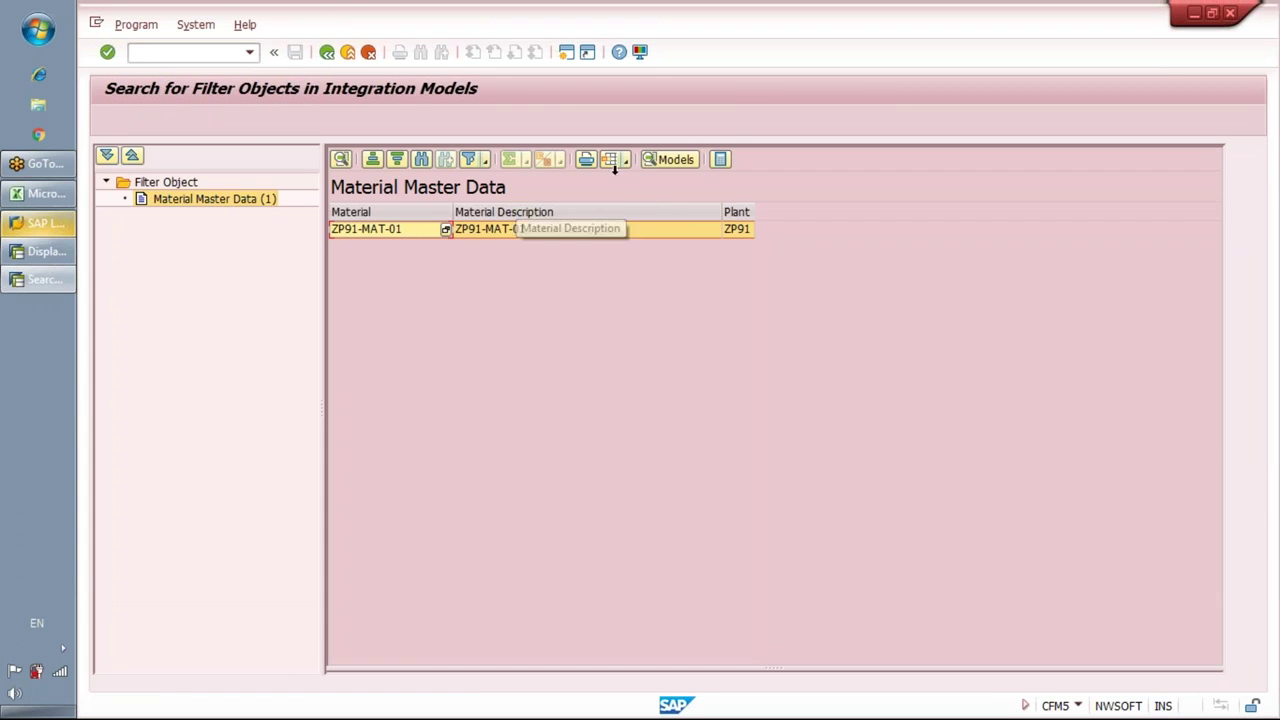
List the models containing ZP91-MAT-01: inactive ECC_MATS and active ECC_MATR
left_click(668, 159)
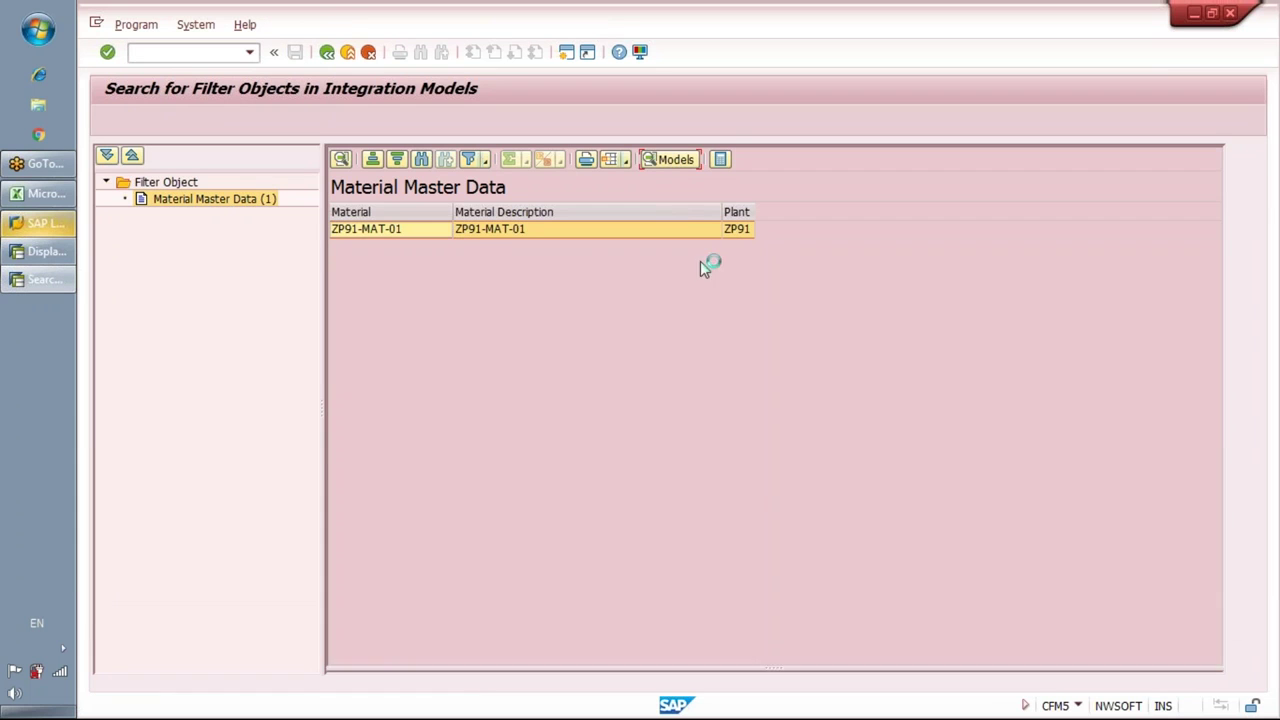
left_click(371, 546)
left_click(375, 563)
left_click(370, 545)
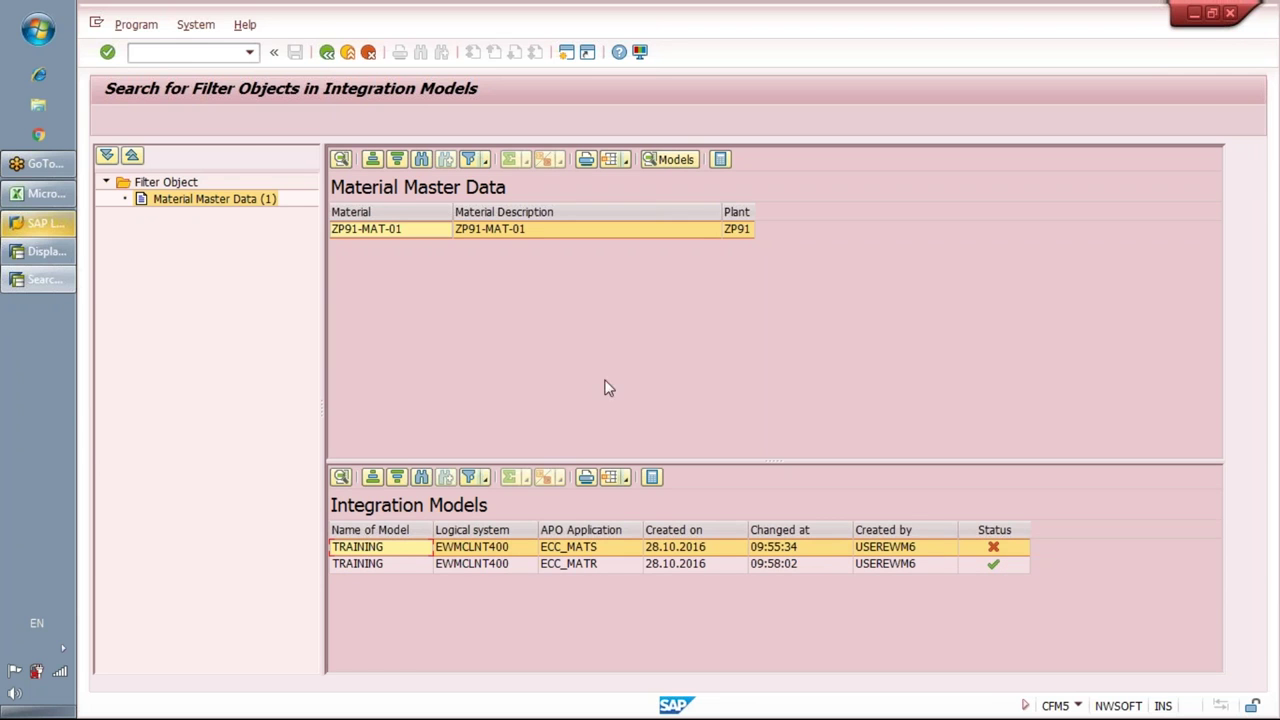
In the second session, move through CFM4 and CFM3 to the Delete Integration Models screen
left_click(183, 50)
type("/ncfm4")
key("Return")
left_click(206, 54)
type("/ncfm3")
key("Return")
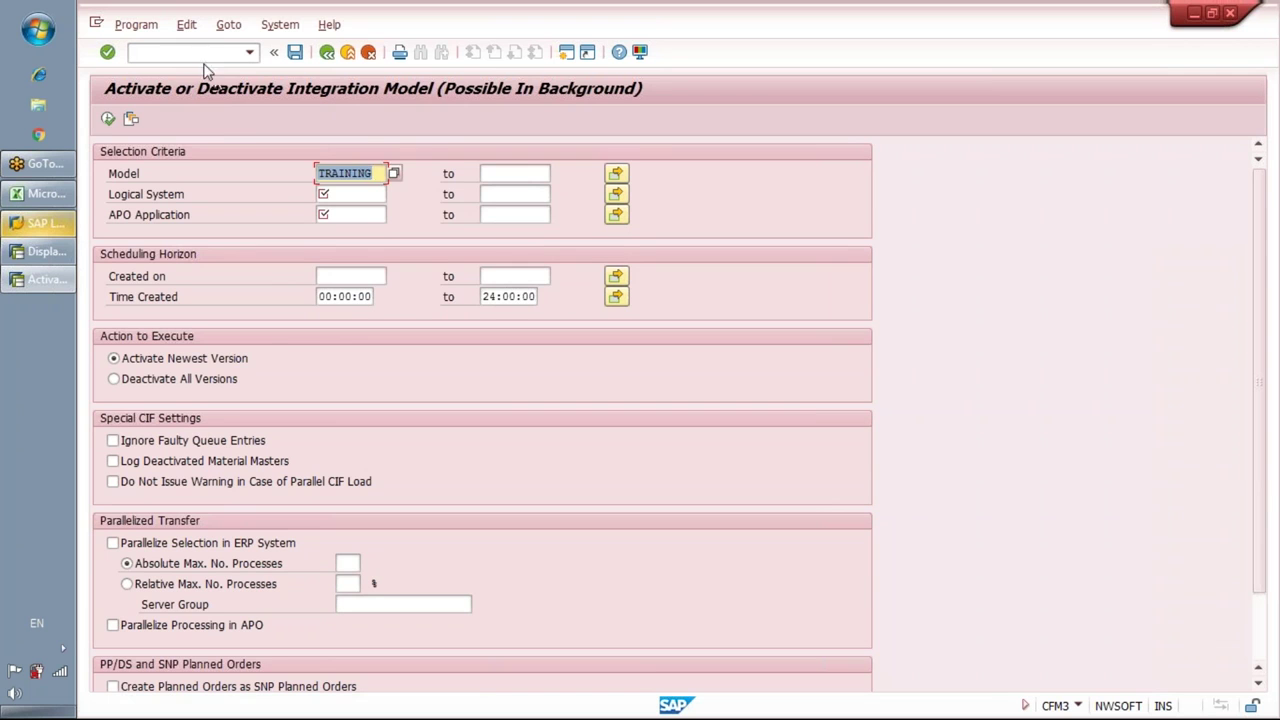
left_click(195, 50)
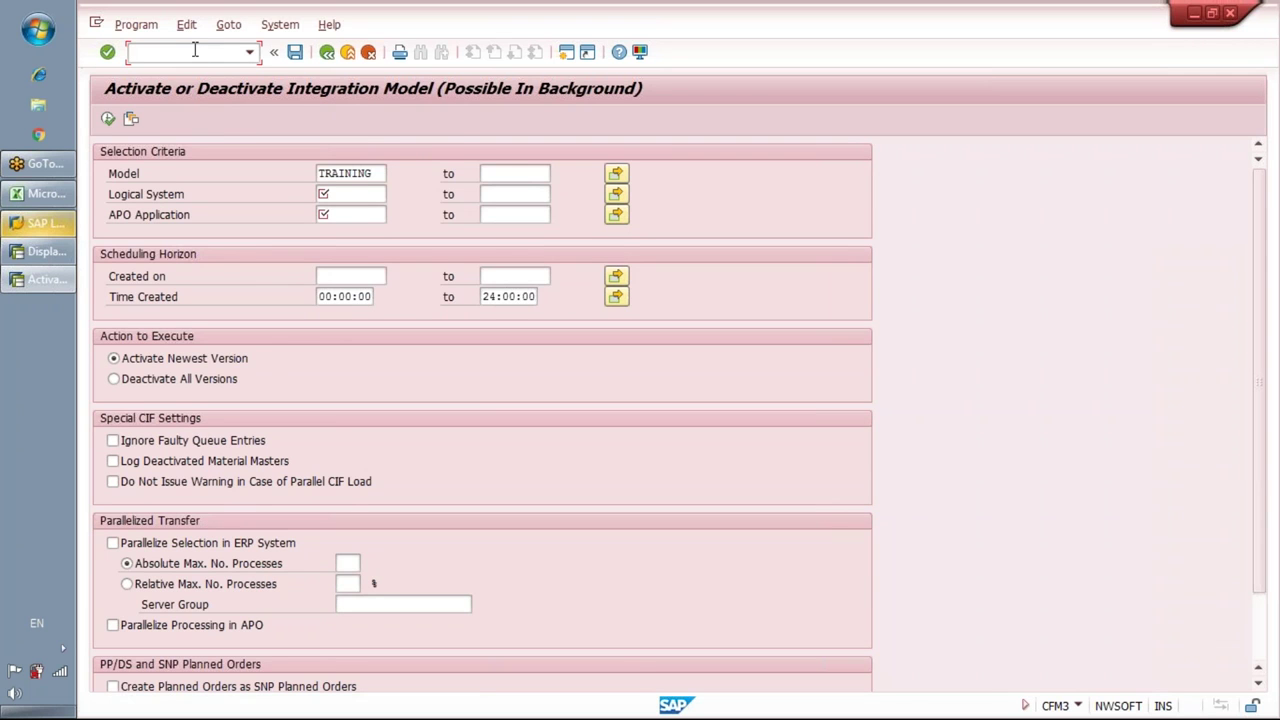
type("/ncfm7")
key("Return")
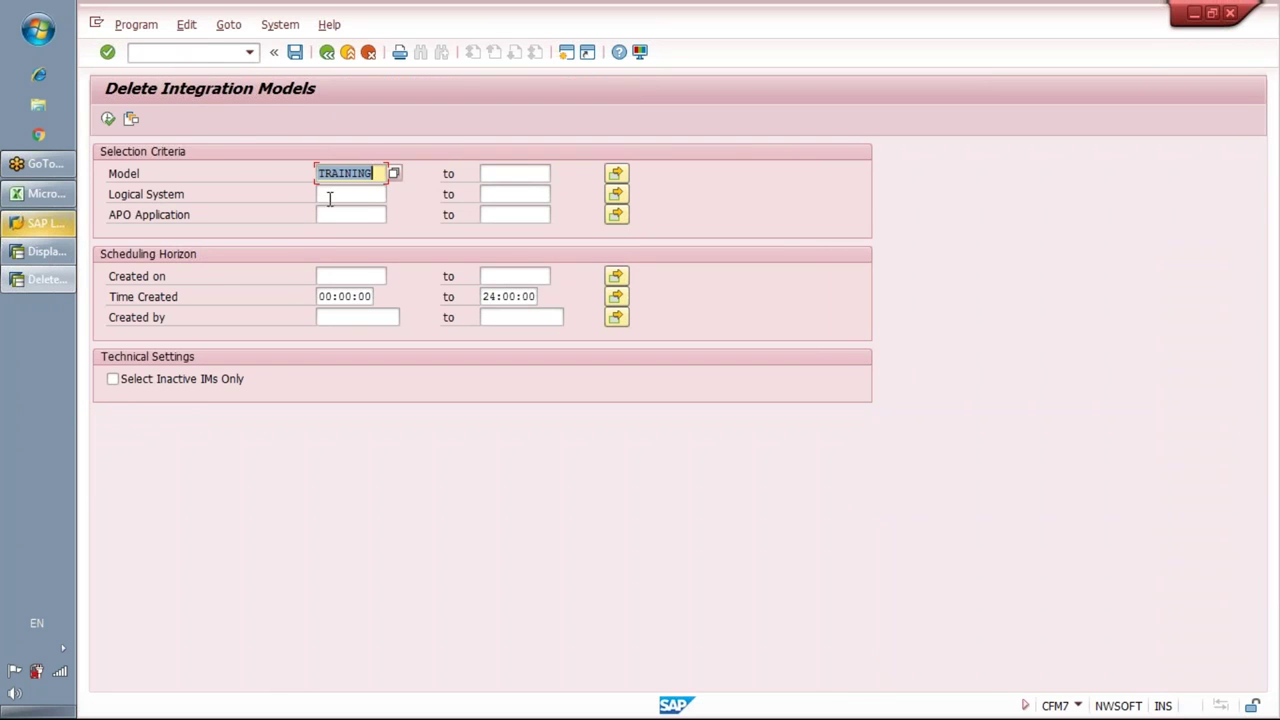
Check the ECC_MATS material data in the other window, then return to the deletion screen
key("alt+Tab")
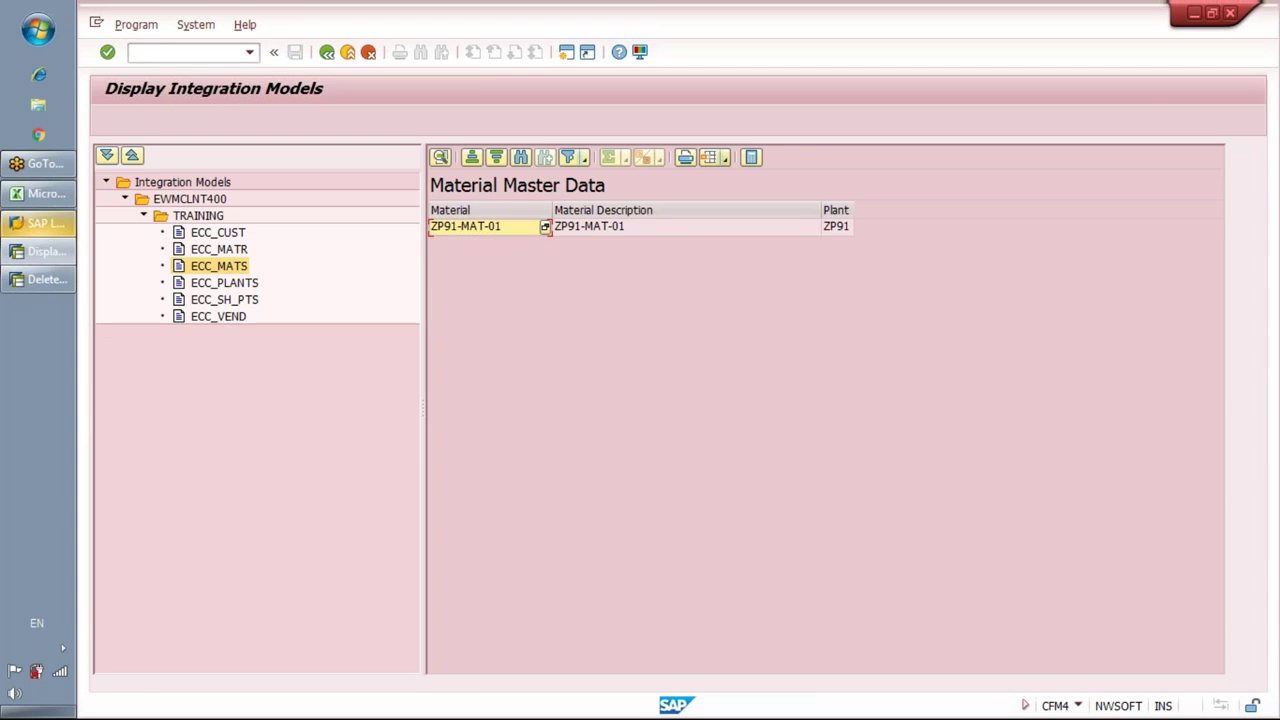
left_click(545, 227)
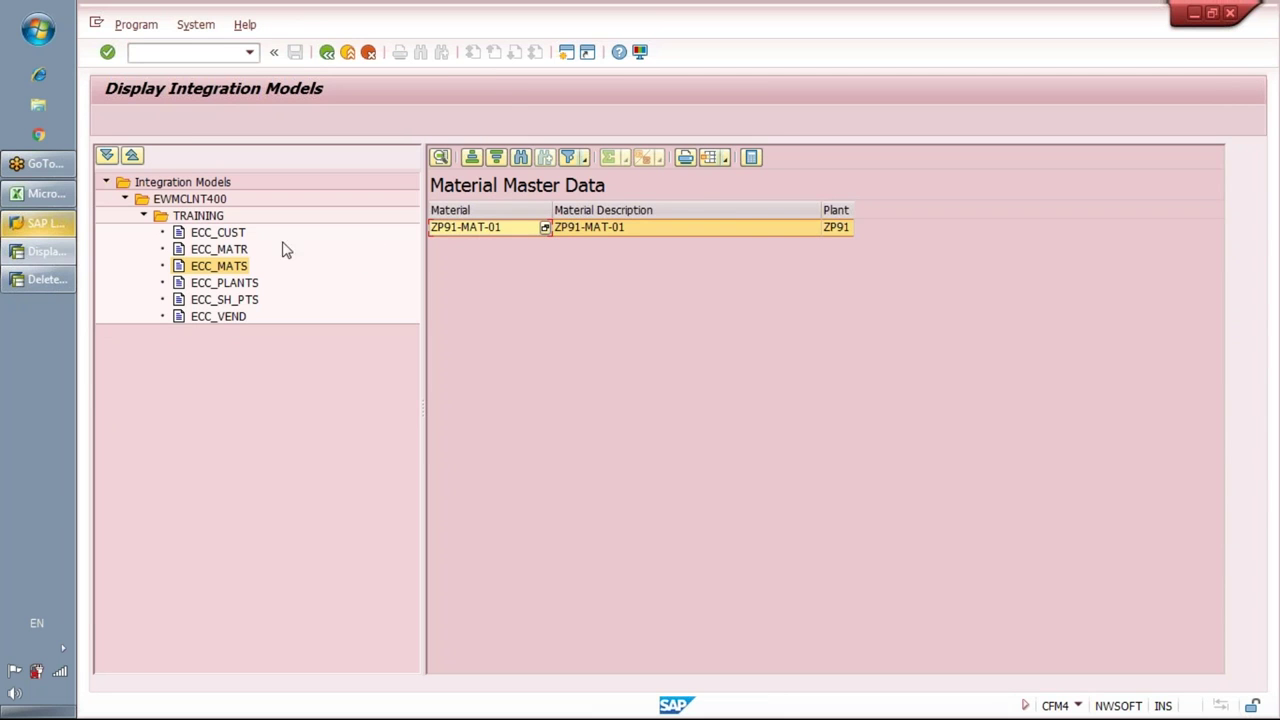
left_click(214, 265)
key("alt+Tab")
Copy EWMCLNT400 into the logical system field and copy the ECC_MATS model name
left_click(322, 195)
key("alt+Tab")
left_click(188, 199)
key("alt+Tab")
type("EWMCLNT400")
key("alt+Tab")
left_click(222, 265)
key("alt+Tab")
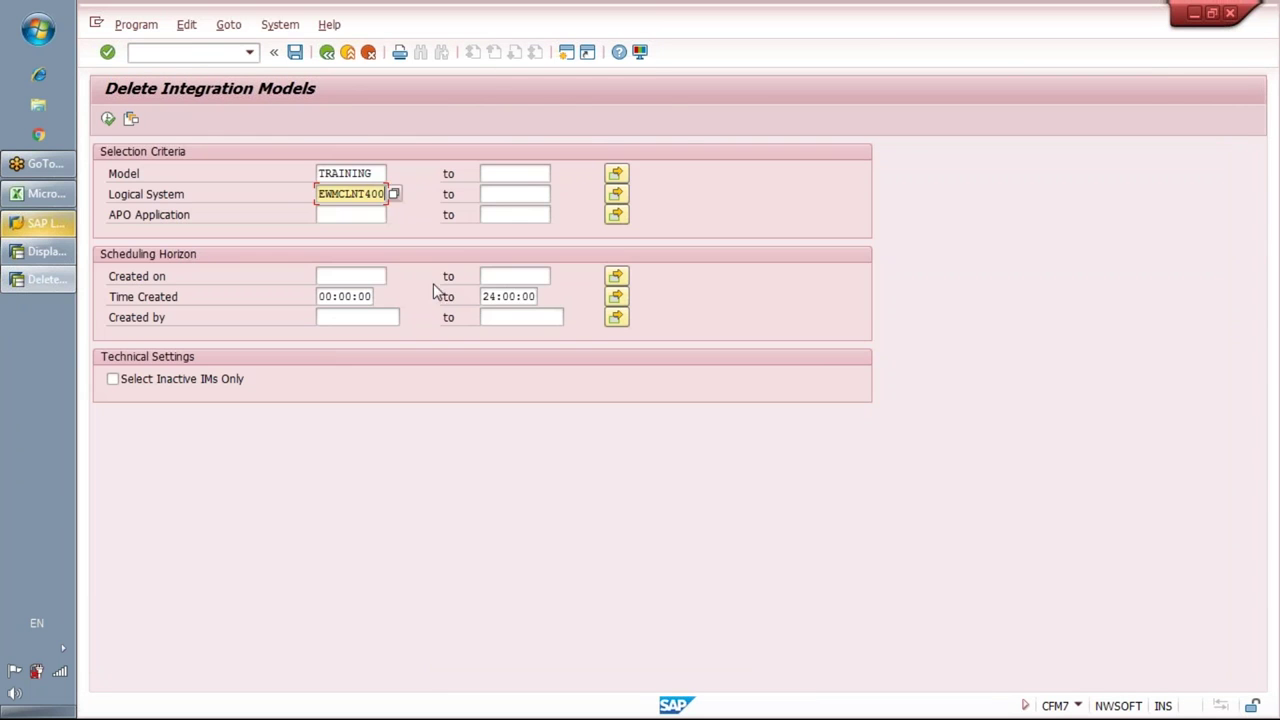
Enter ECC_MATS as application, list the TRAINING model and delete it, confirming the message
left_click(356, 213)
type("ECC_MATS")
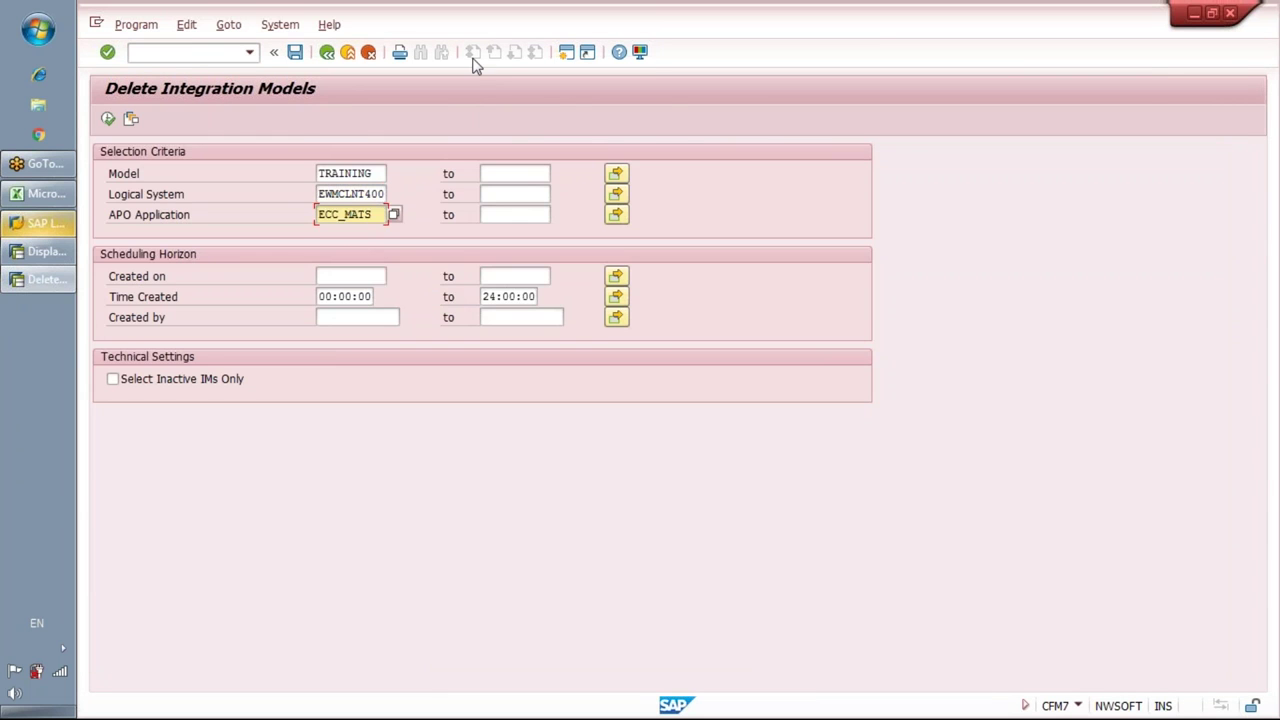
key("F8")
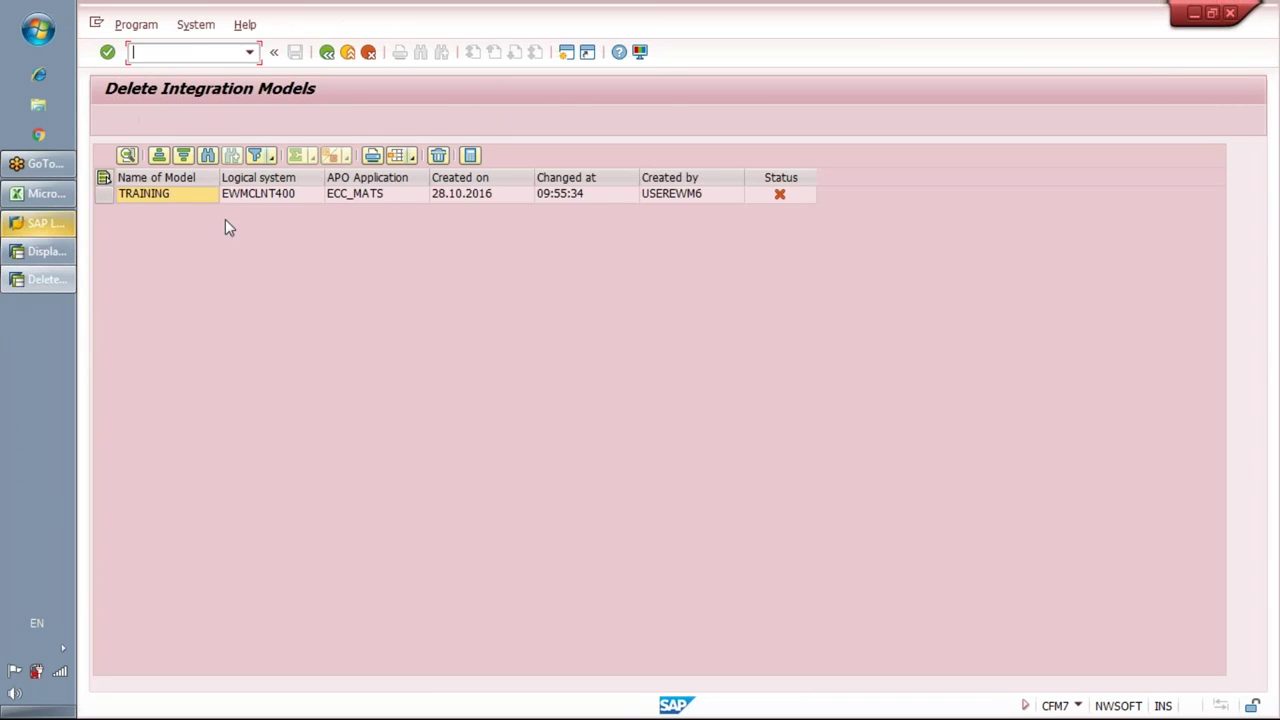
left_click(163, 197)
left_click(104, 195)
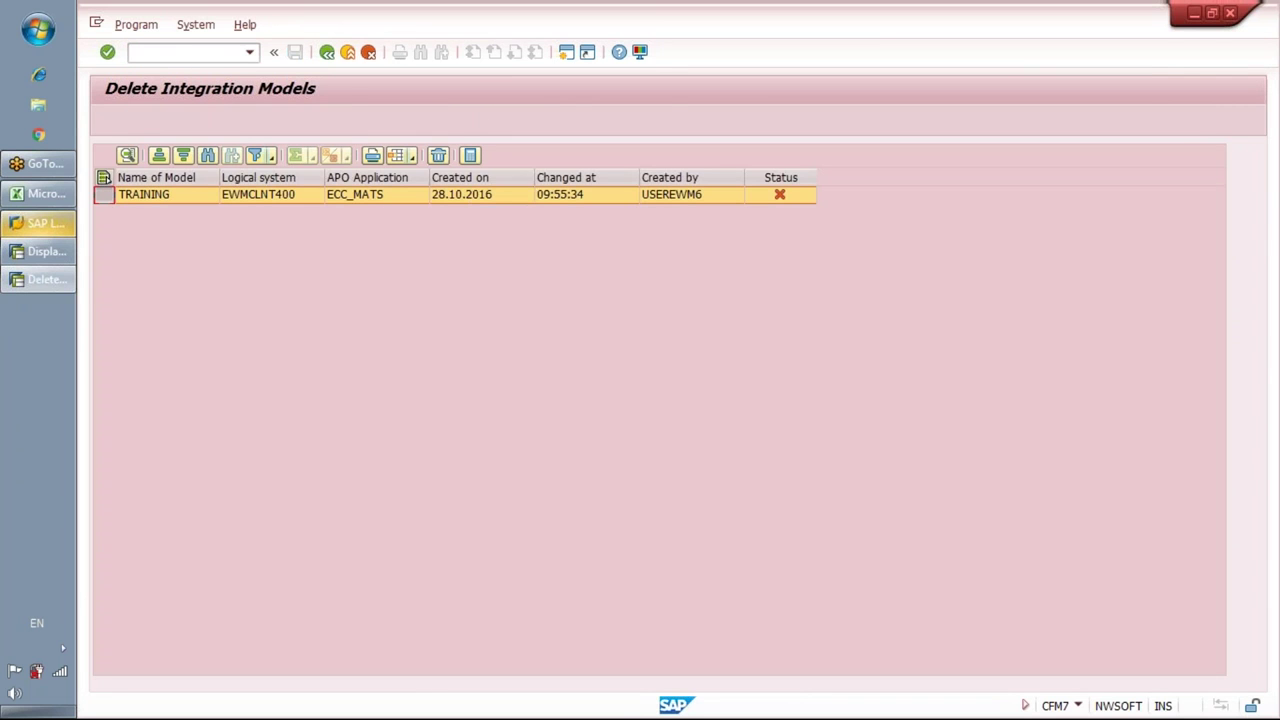
left_click(438, 156)
key("Return")
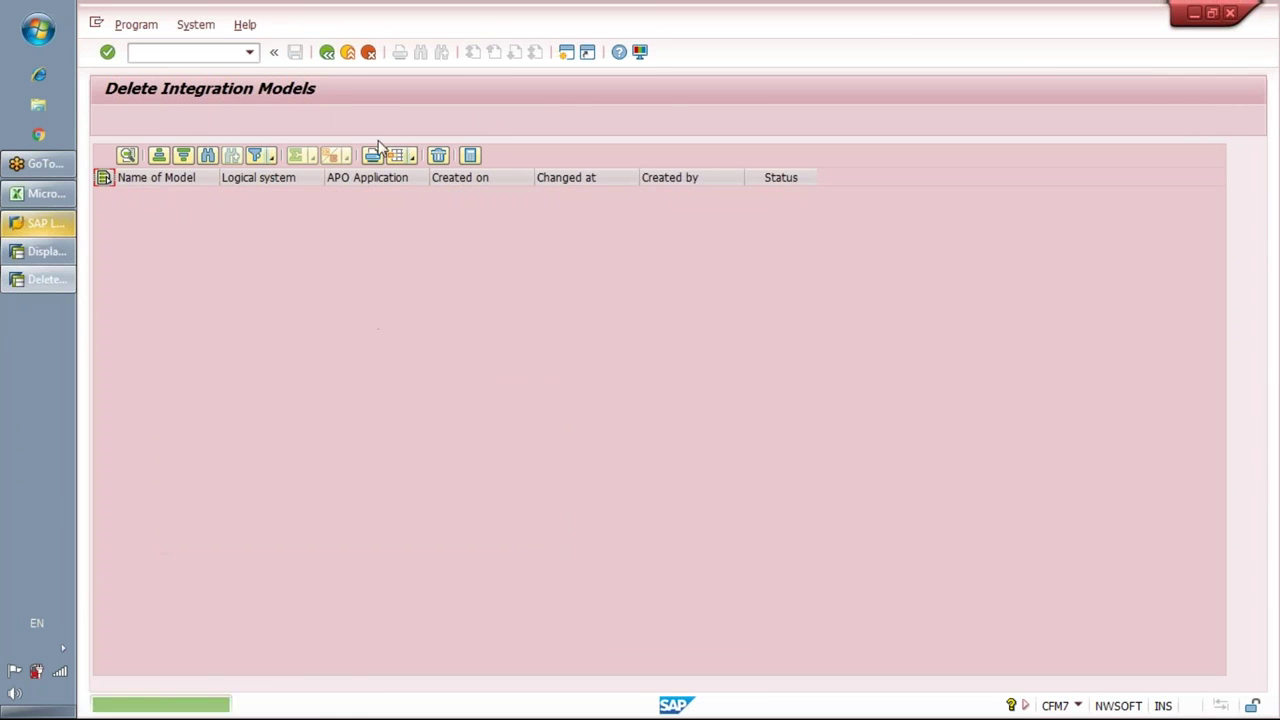
Leave the deletion screen with /n to reach the filter-object search
left_click(214, 51)
type("/ncfm5")
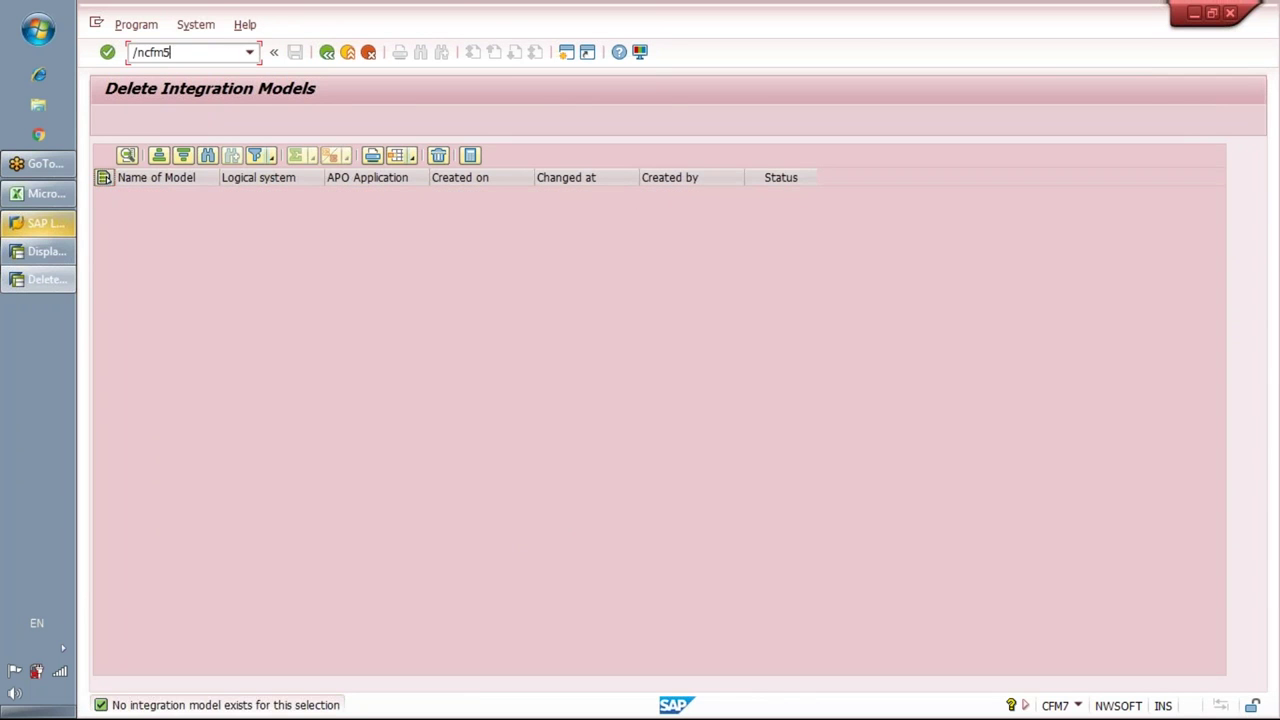
key("Return")
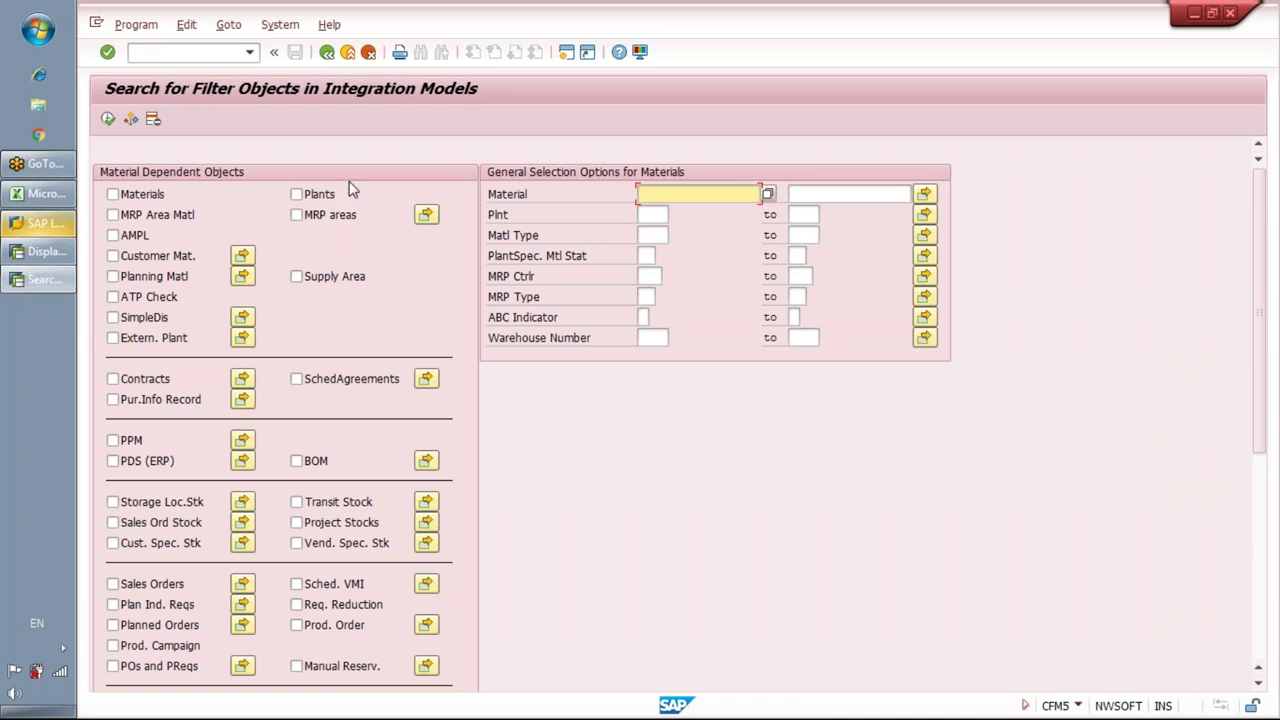
Re-search material ZP91-MAT-01 and confirm it still appears in model TRAINING
type("Z")
key("Down")
key("Return")
left_click(136, 196)
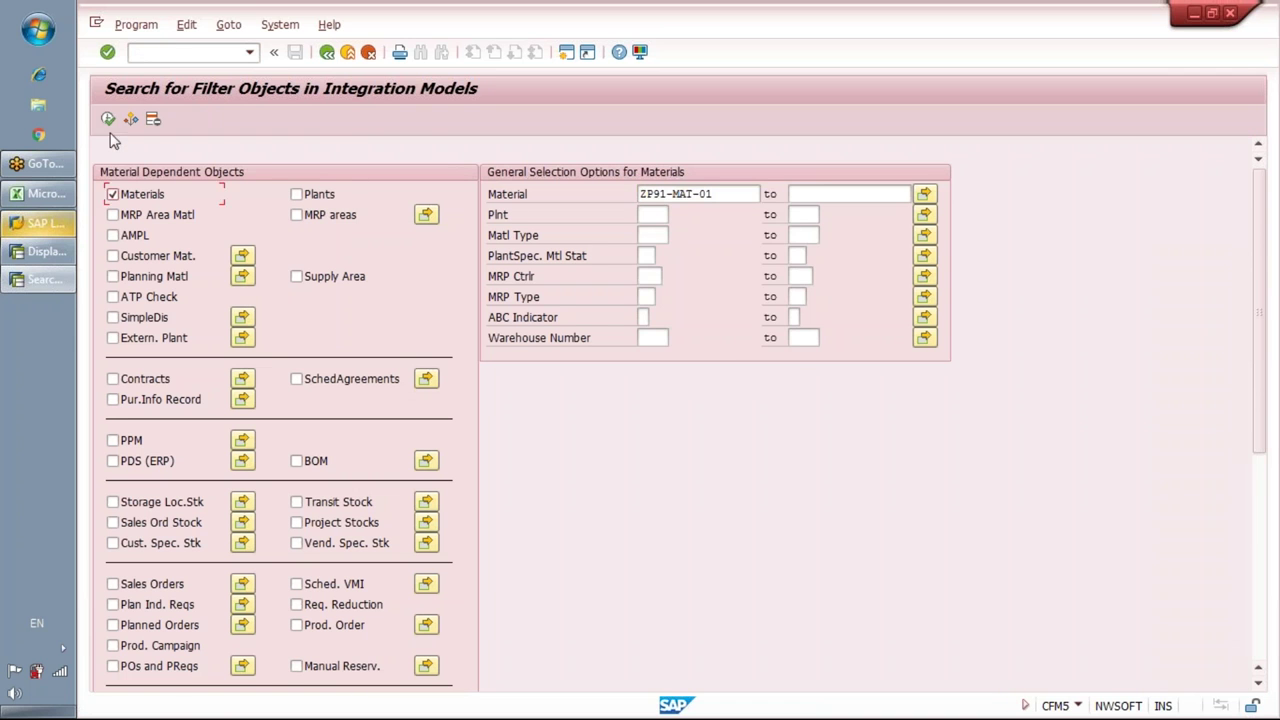
left_click(108, 120)
double_click(225, 204)
left_click(670, 161)
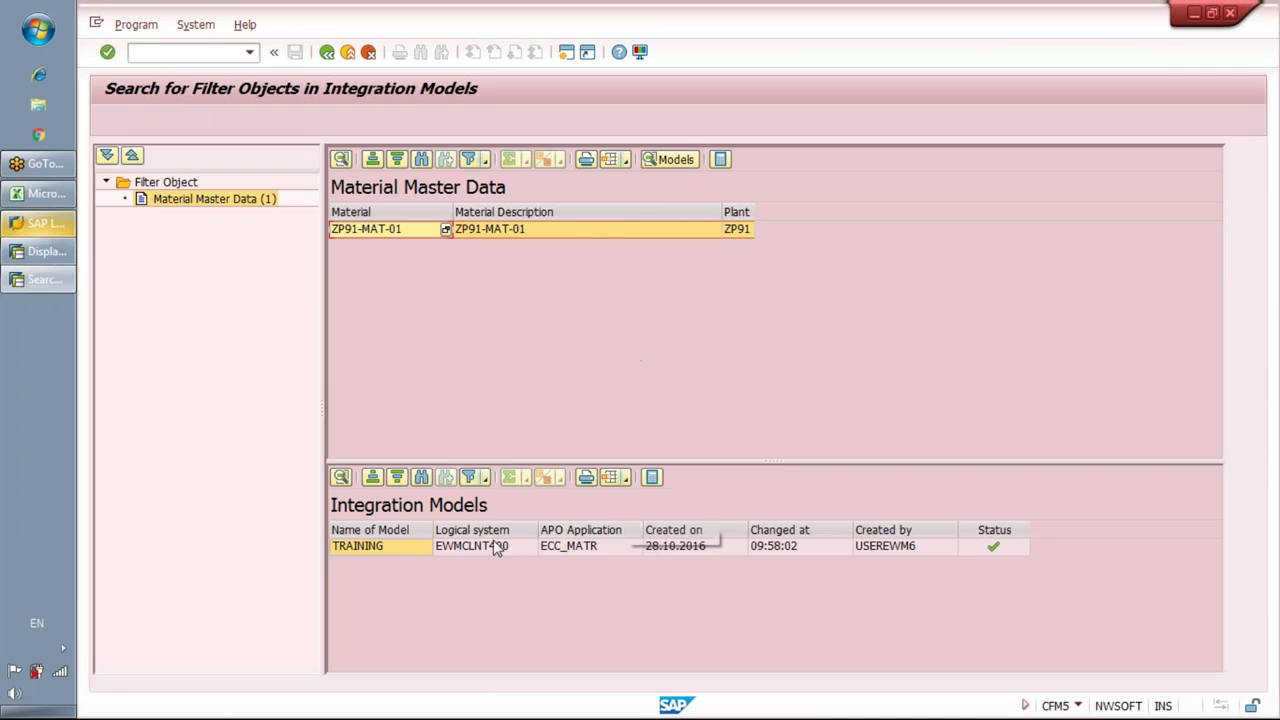
left_click(362, 546)
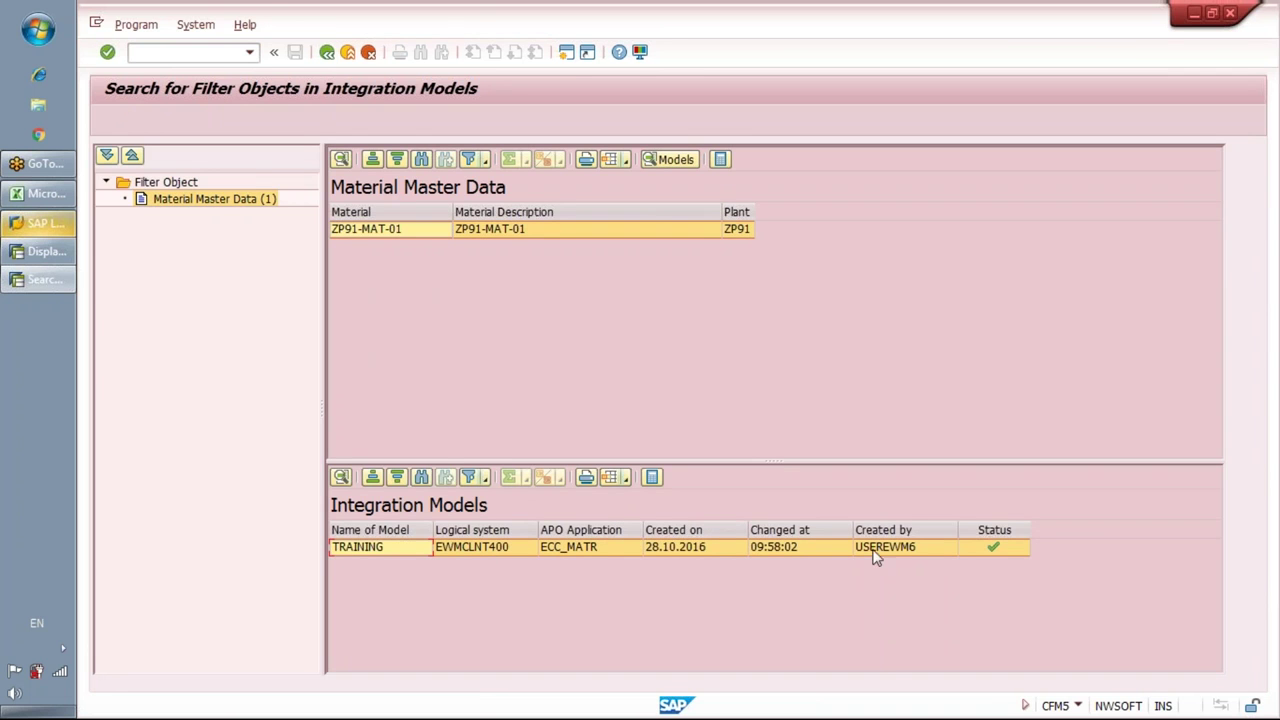
Check the 'Other CIF T codes' note in Excel, then open CFM4 in SAP
left_click(40, 195)
left_click(388, 465)
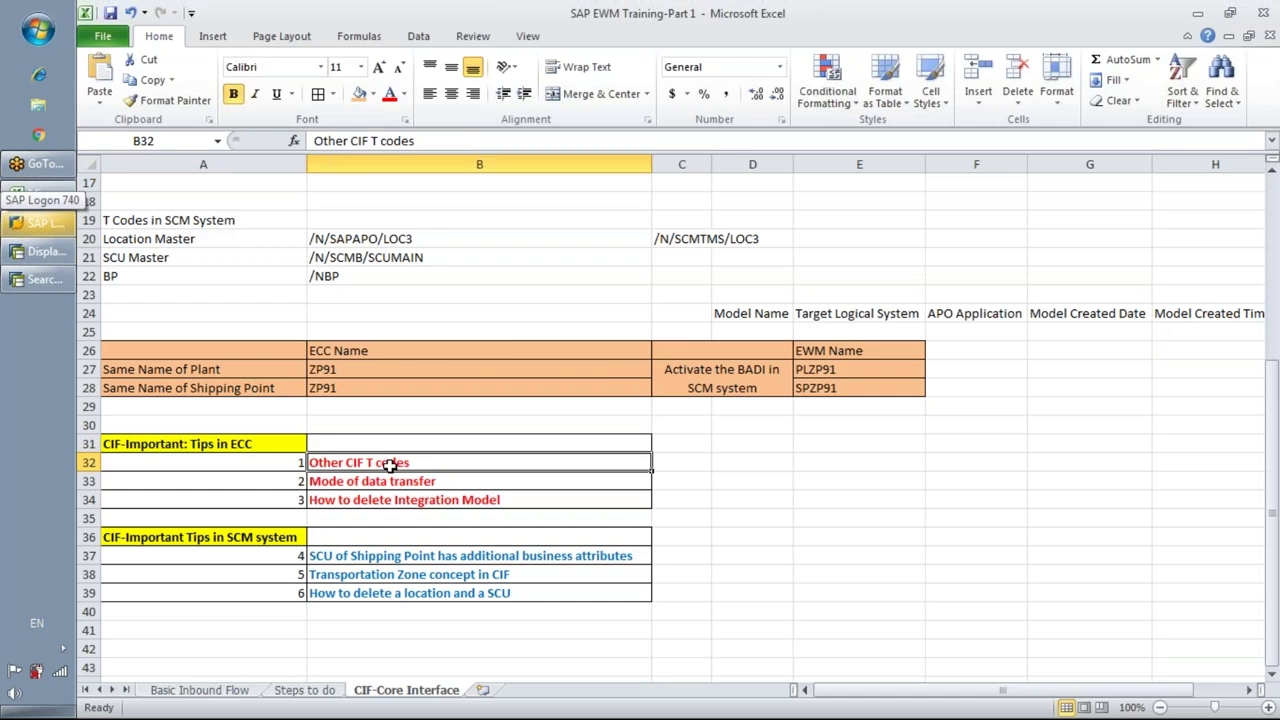
key("alt+Tab")
left_click(183, 52)
type("/ncfm4")
key("Return")
left_click(182, 53)
Move from CFM5 to the Change Integration Models transaction CFM6
type("/ncfm5")
key("Return")
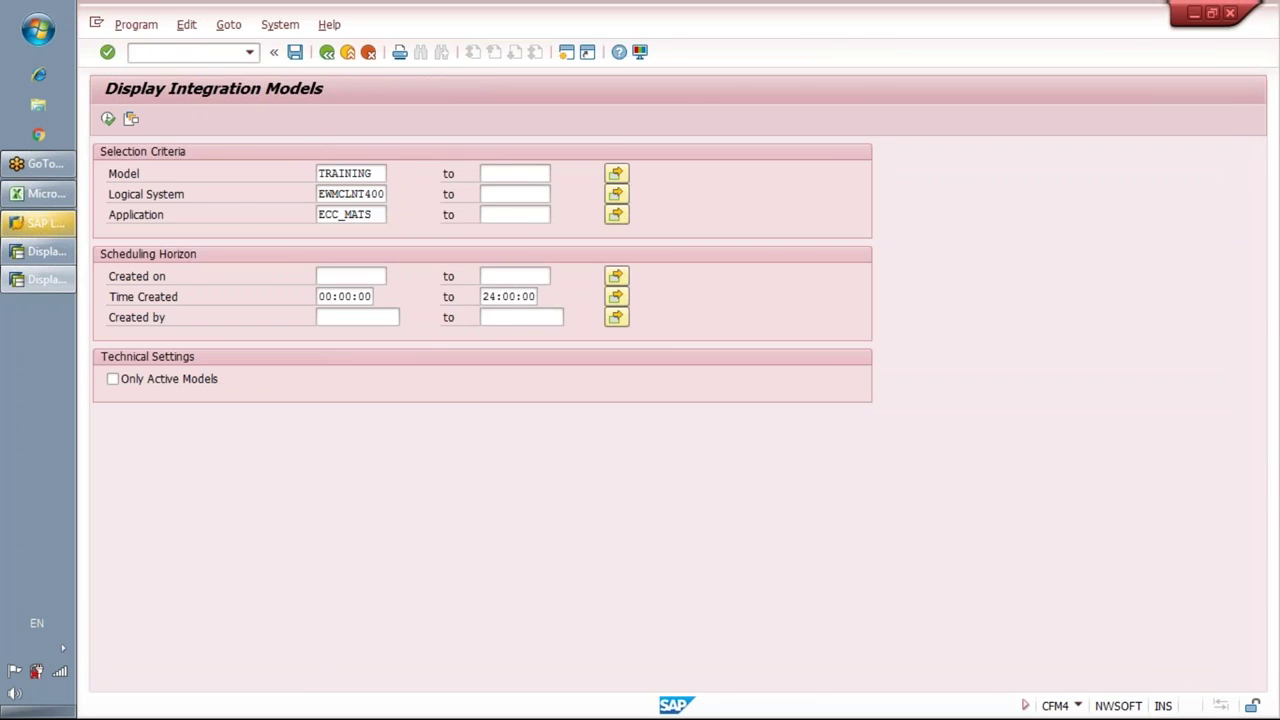
left_click(188, 57)
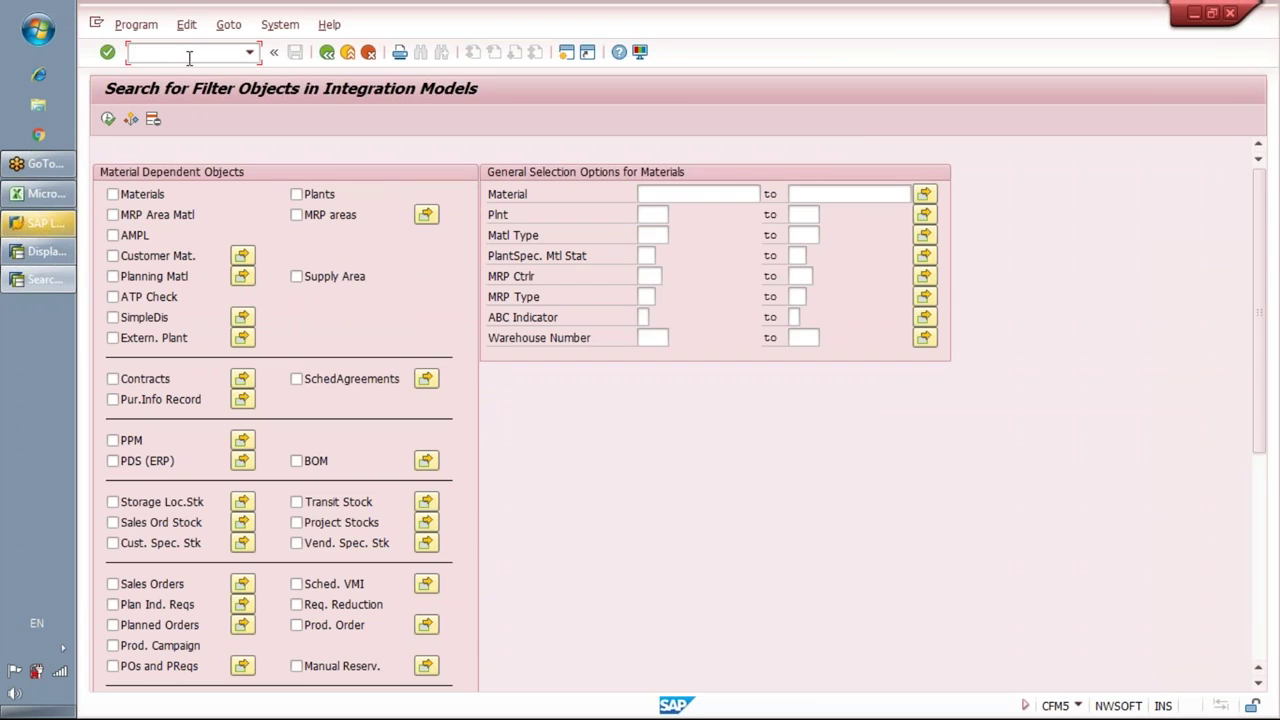
type("/ncfm6")
key("Return")
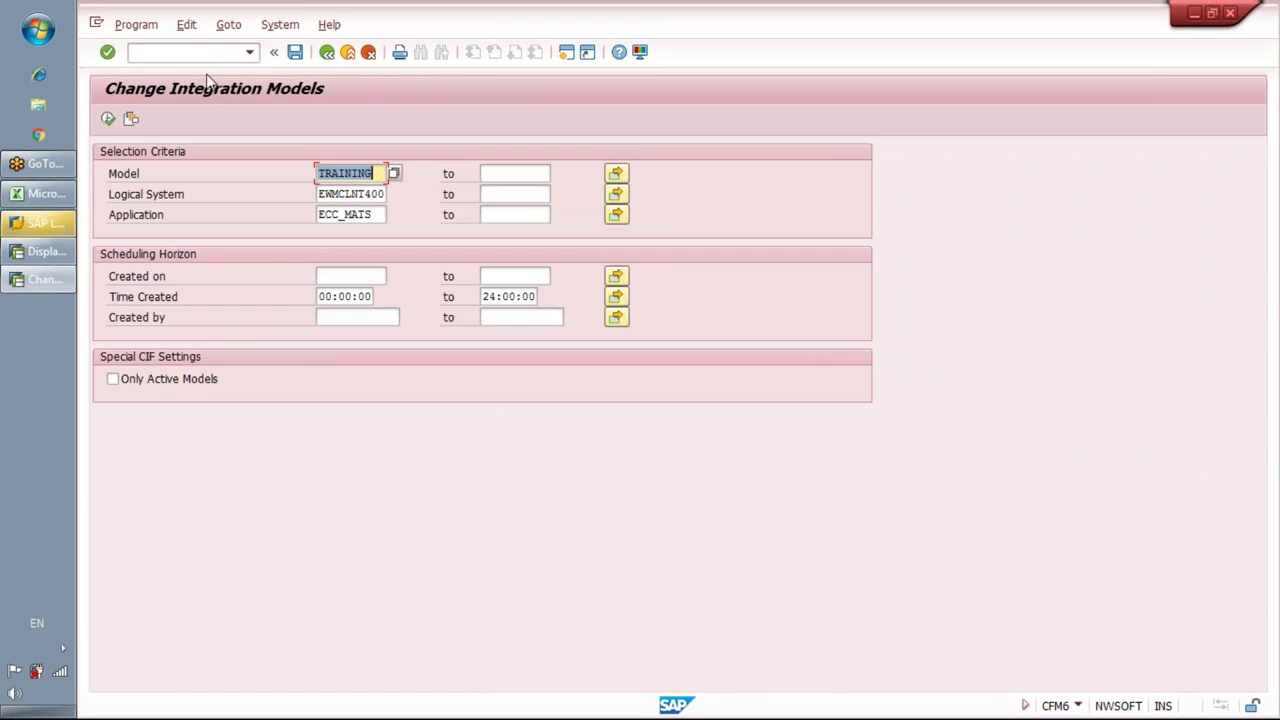
Change the application to ECC_MATR, execute, and open the Material entry for modification
left_click(192, 55)
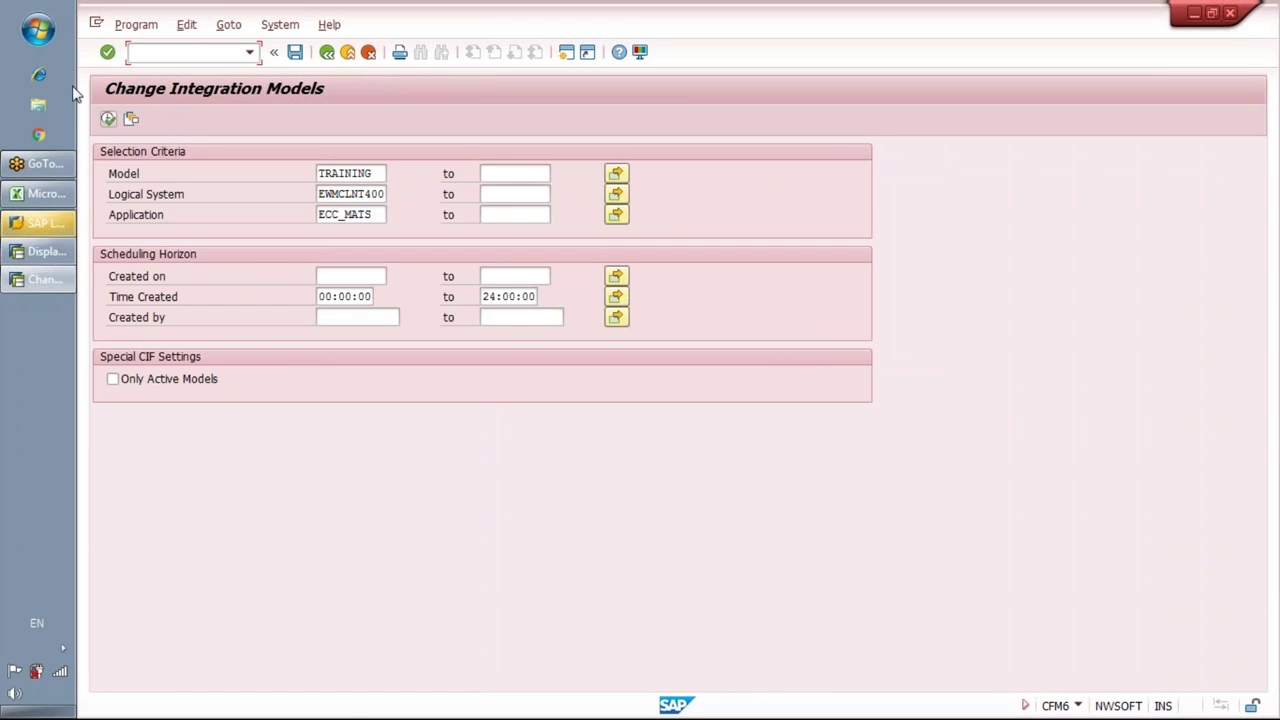
left_click(107, 118)
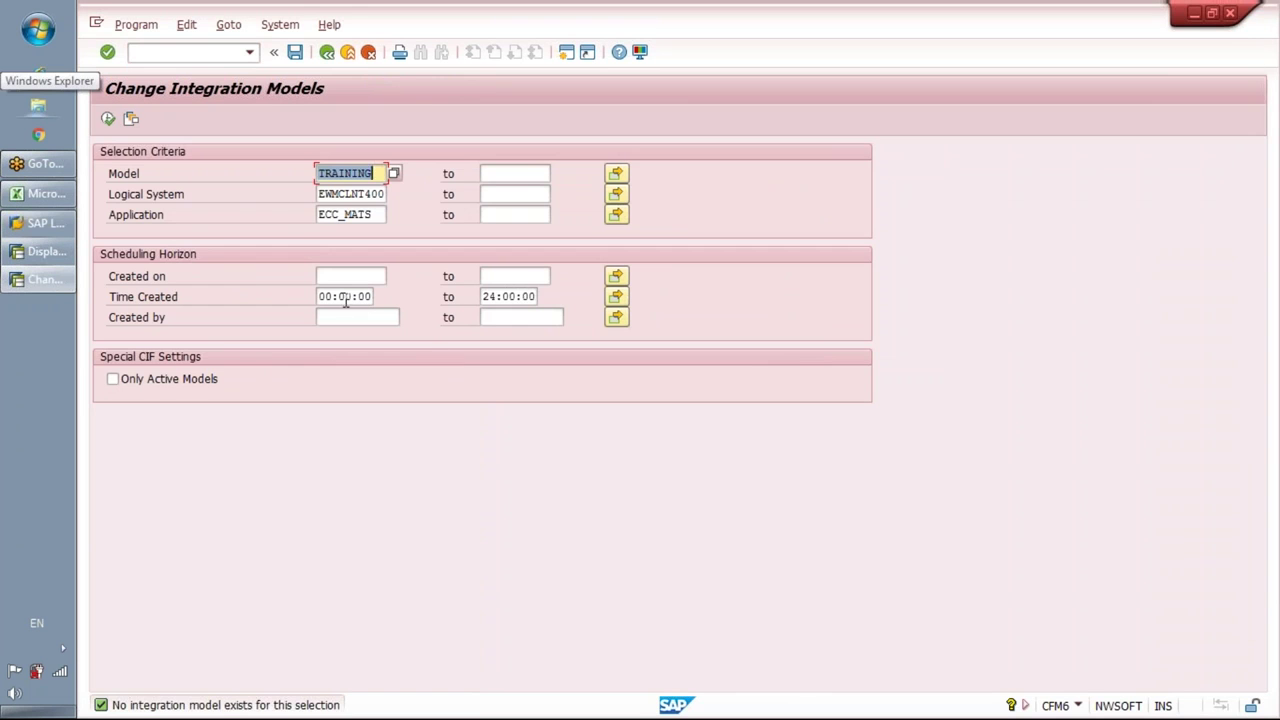
left_click(371, 214)
key("BackSpace")
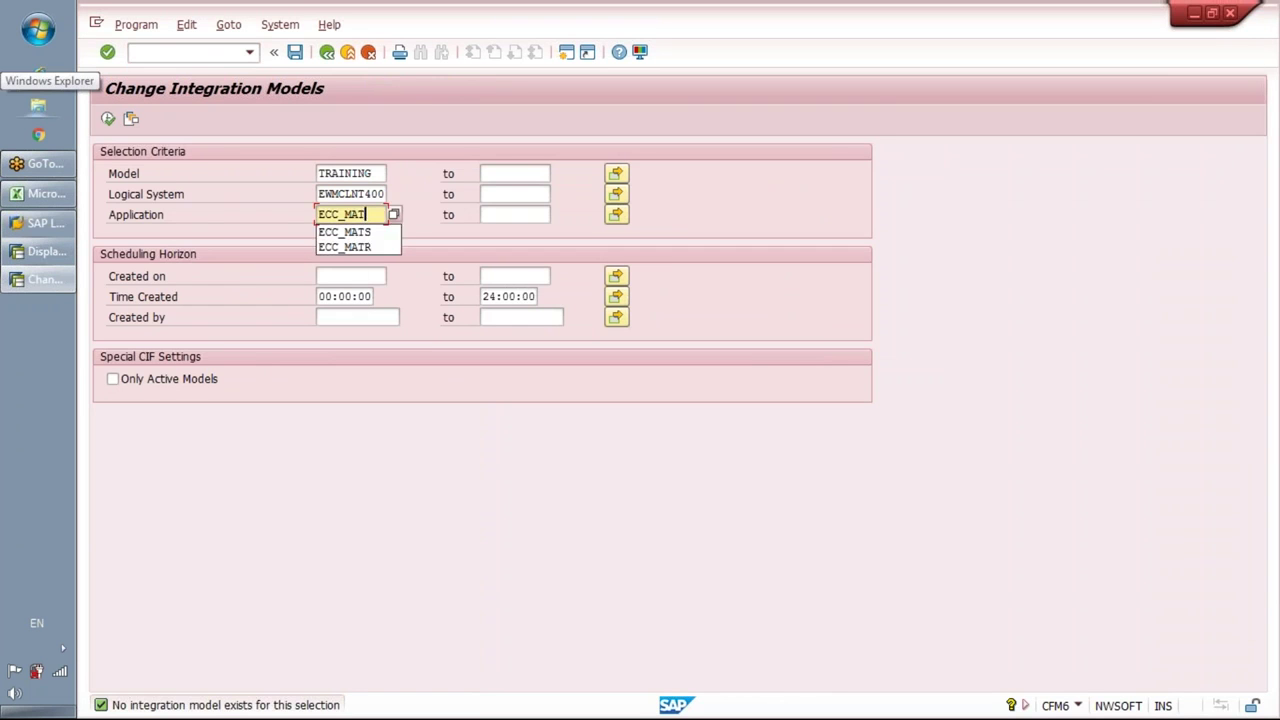
type("R")
key("F8")
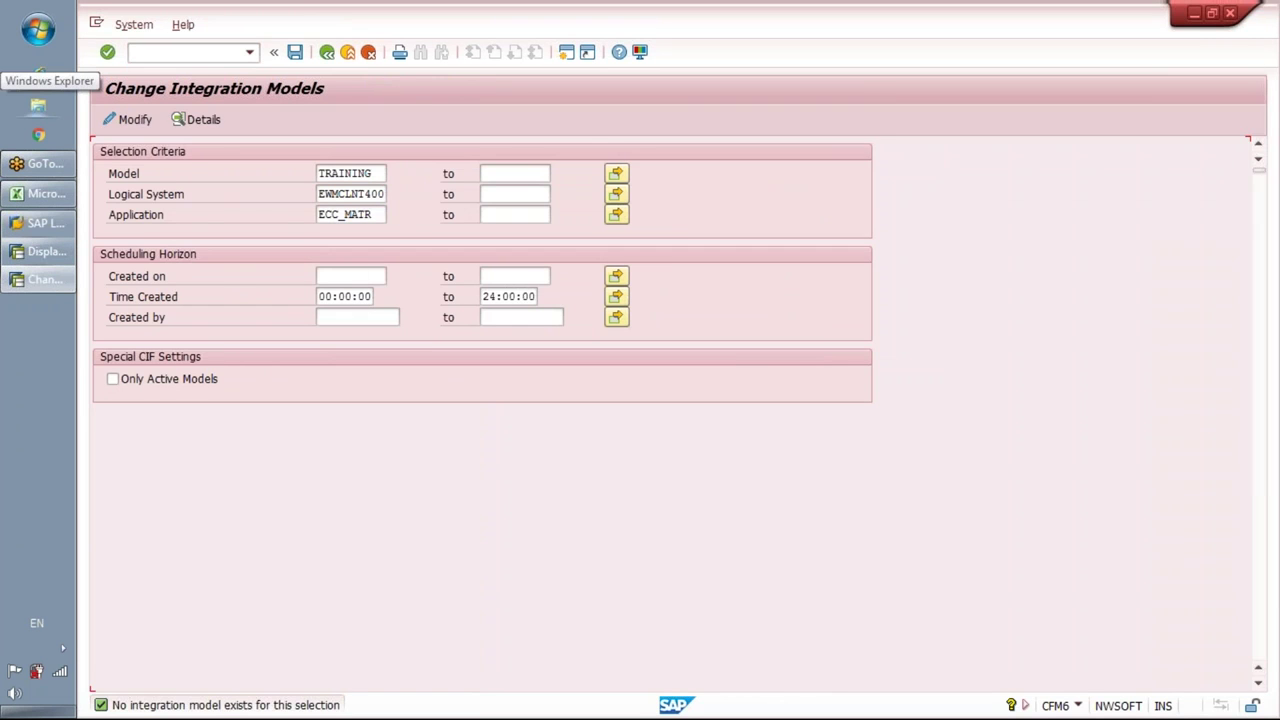
left_click(129, 241)
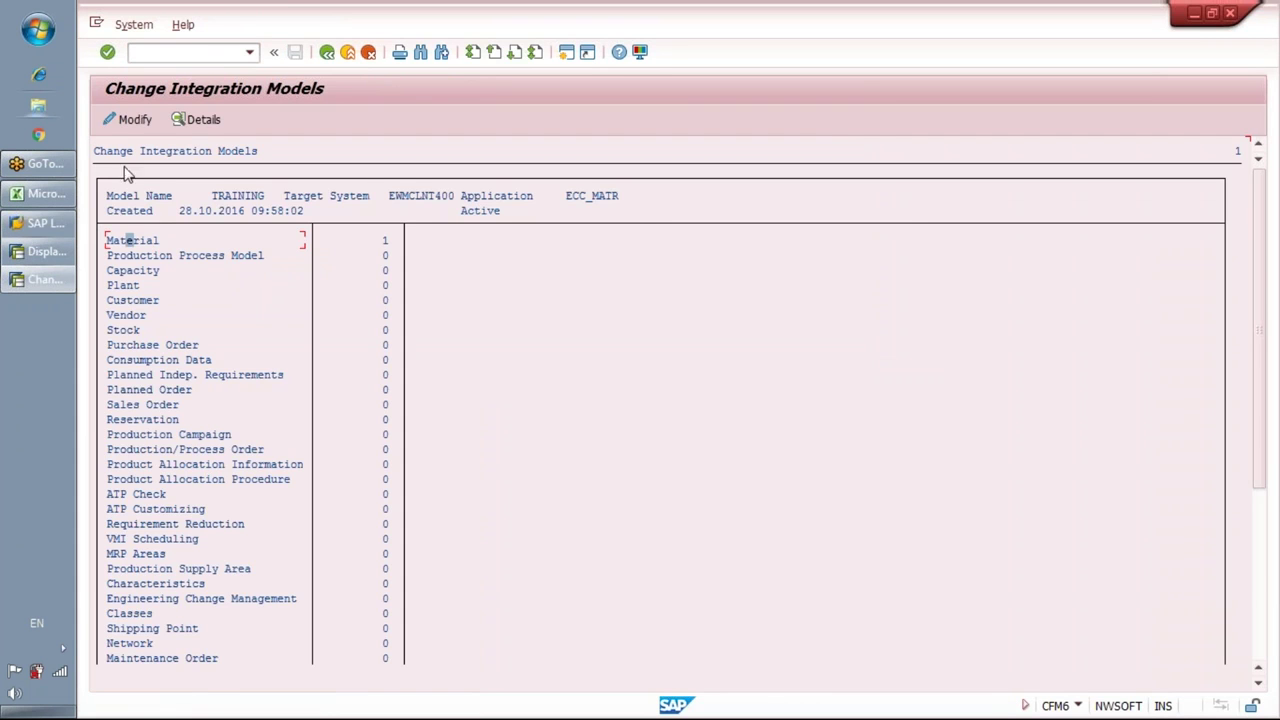
left_click(125, 125)
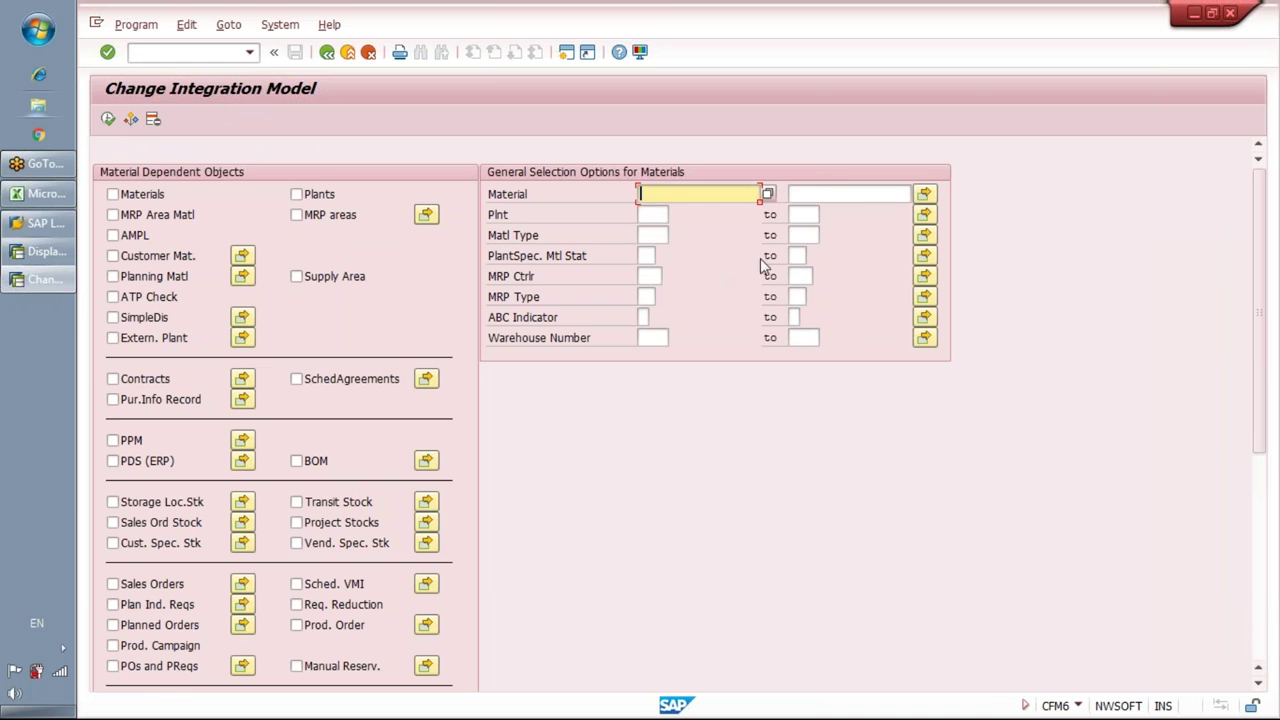
Open Delete Integration Models with /ncfm7, then bring the Excel notes forward
left_click(182, 50)
type("/ncfm7")
key("Return")
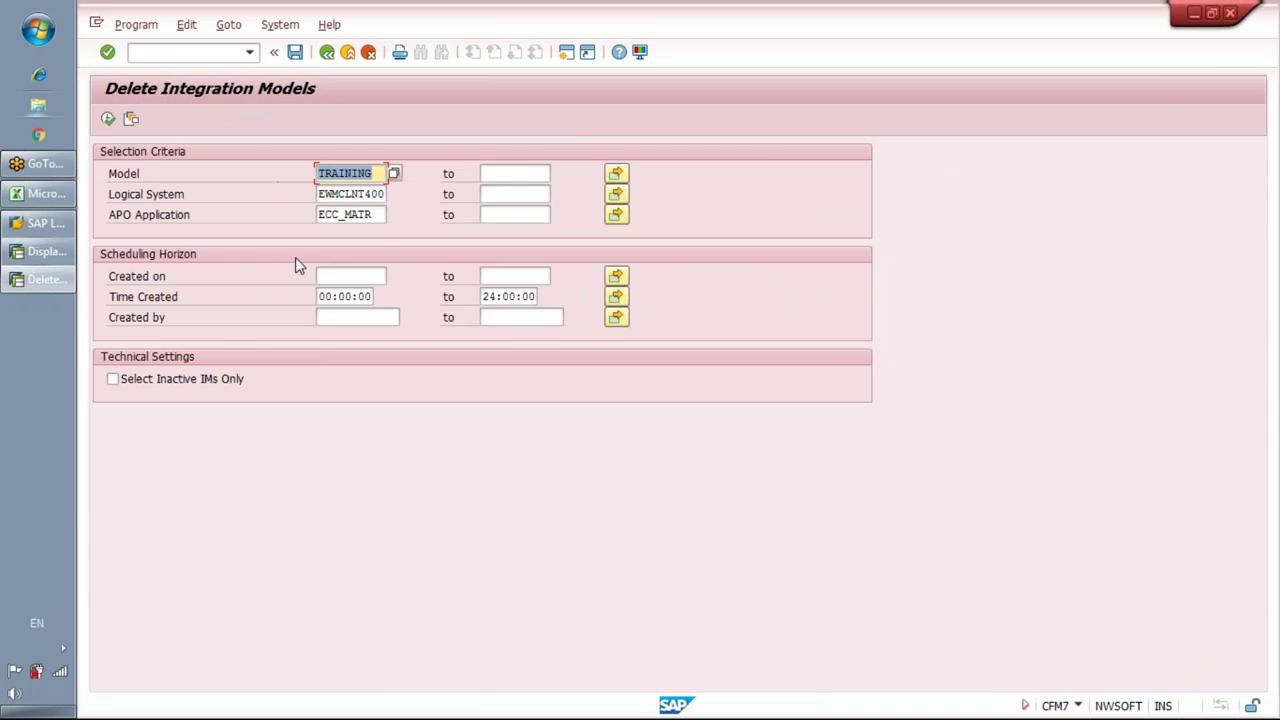
left_click(27, 200)
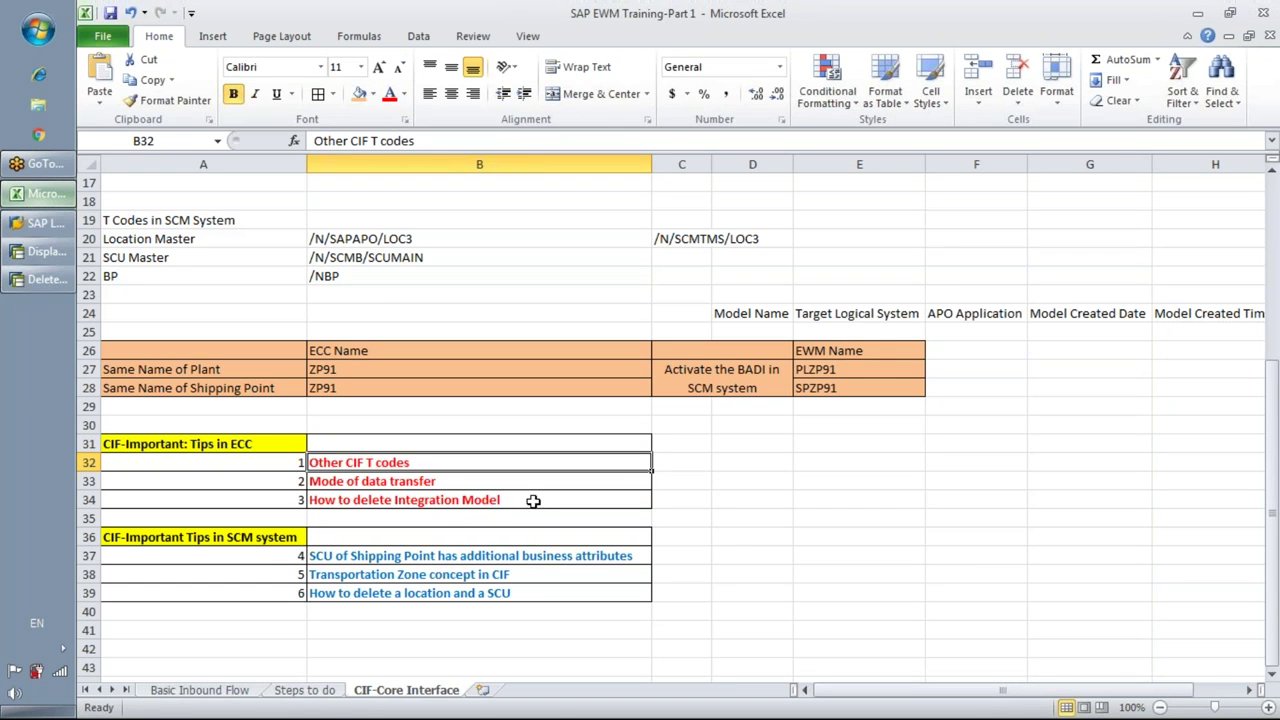
Note '3 types of data transfer mode' in cell D33
left_click(445, 481)
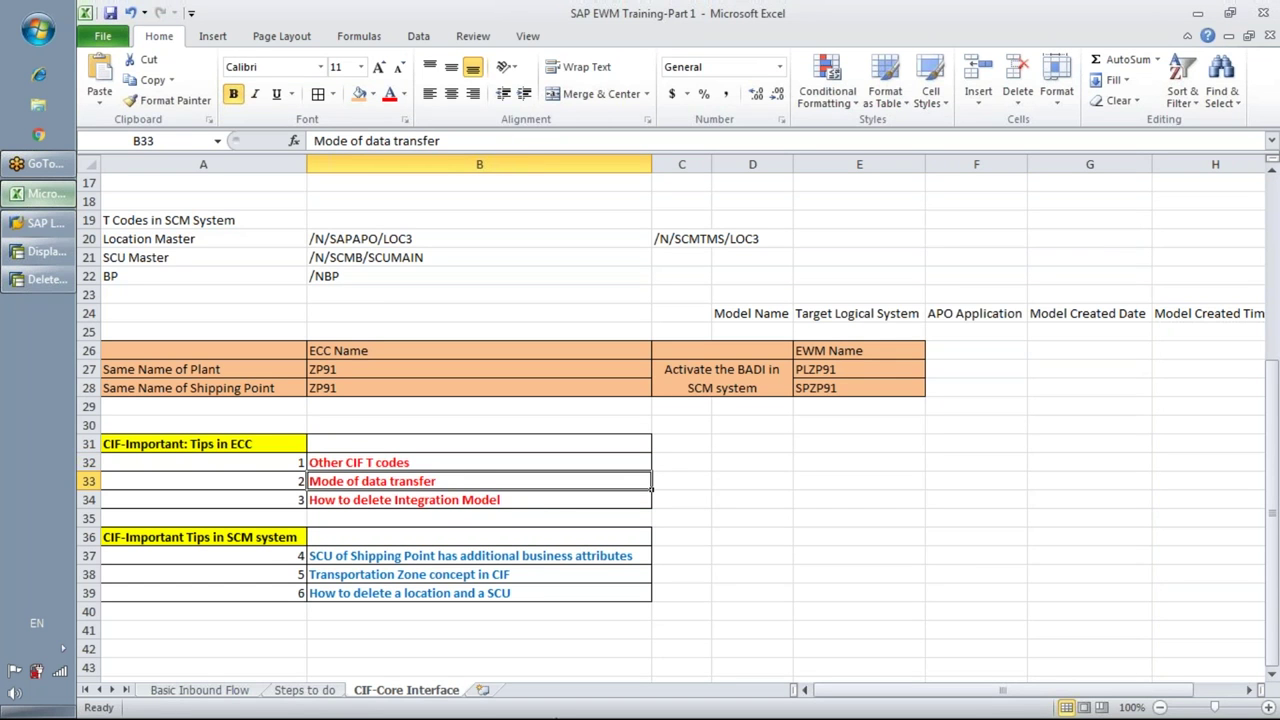
left_click(725, 481)
type("2 types")
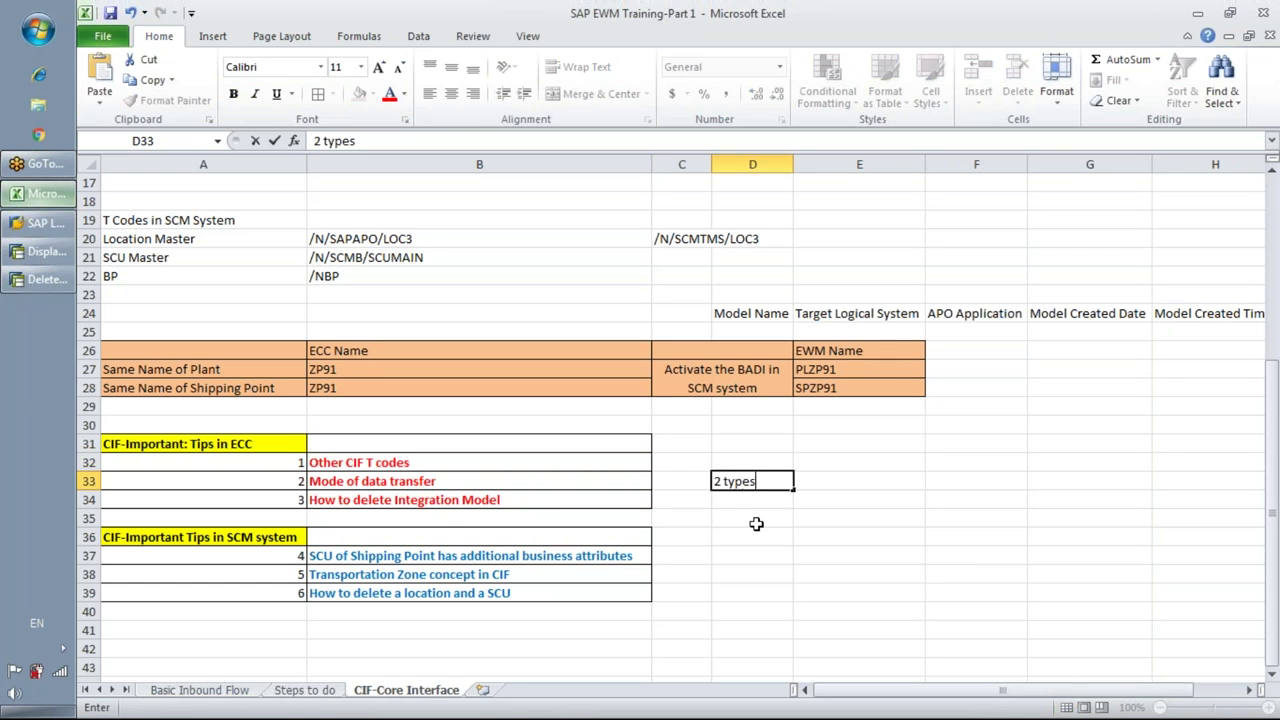
type(" of data transfer mode")
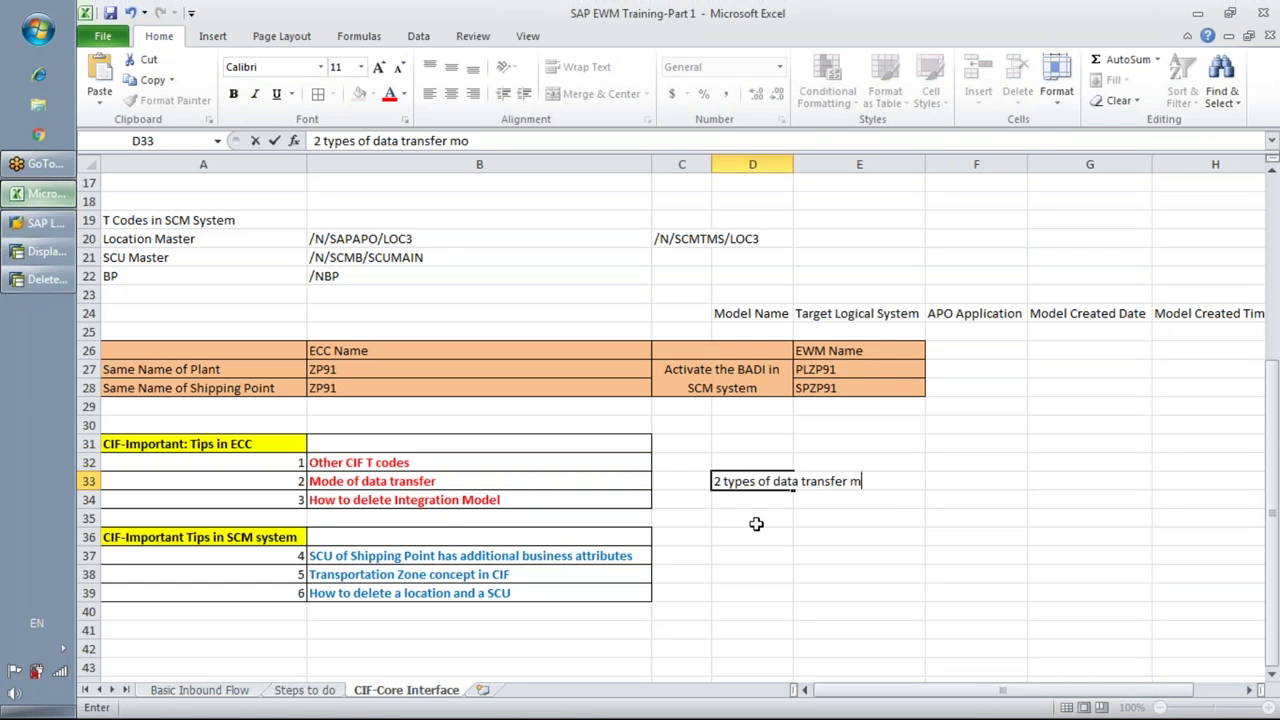
left_click(716, 481)
key("Delete")
key("Delete")
type("3")
left_click(749, 516)
Enter 'Manual' in D35 and 'Batch Mode' in D36
type("Manual")
left_click(835, 538)
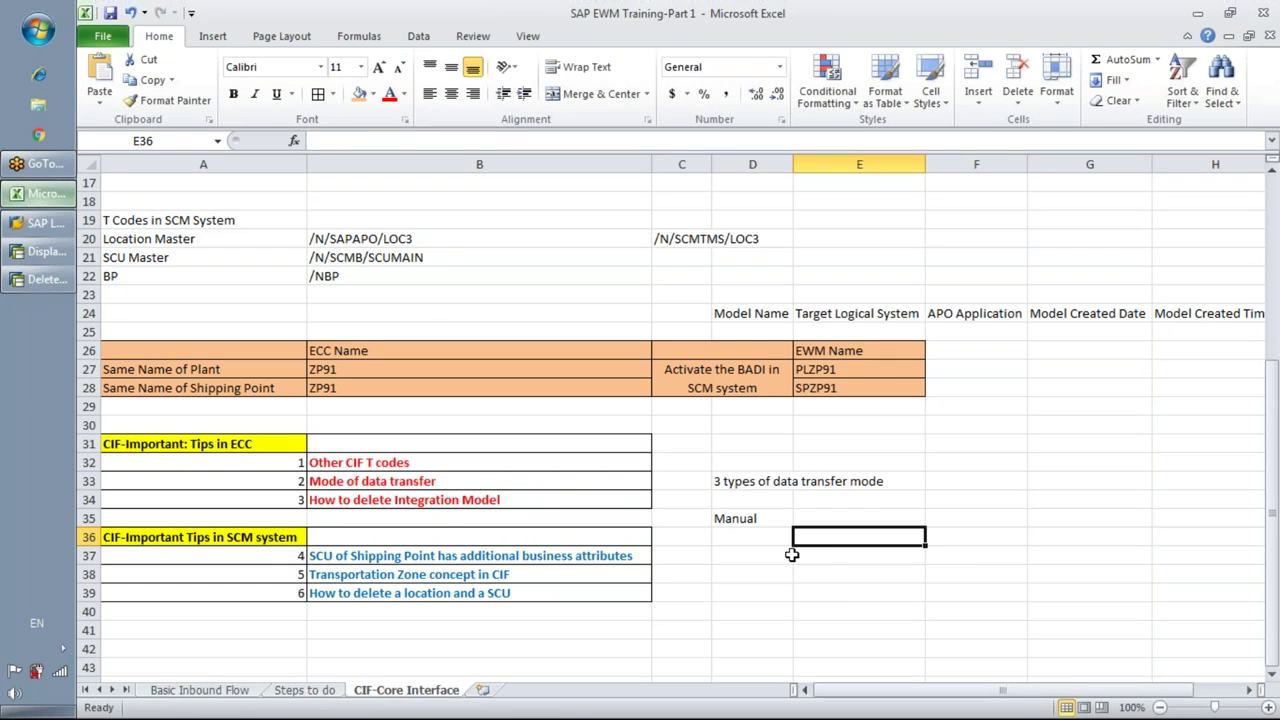
key("Left")
type("Batch Mode")
left_click(856, 527)
List the batch reports RIMODGEN in E36 and RIMODAC2 in E37
type("RIMODS")
key("BackSpace")
type("GEN")
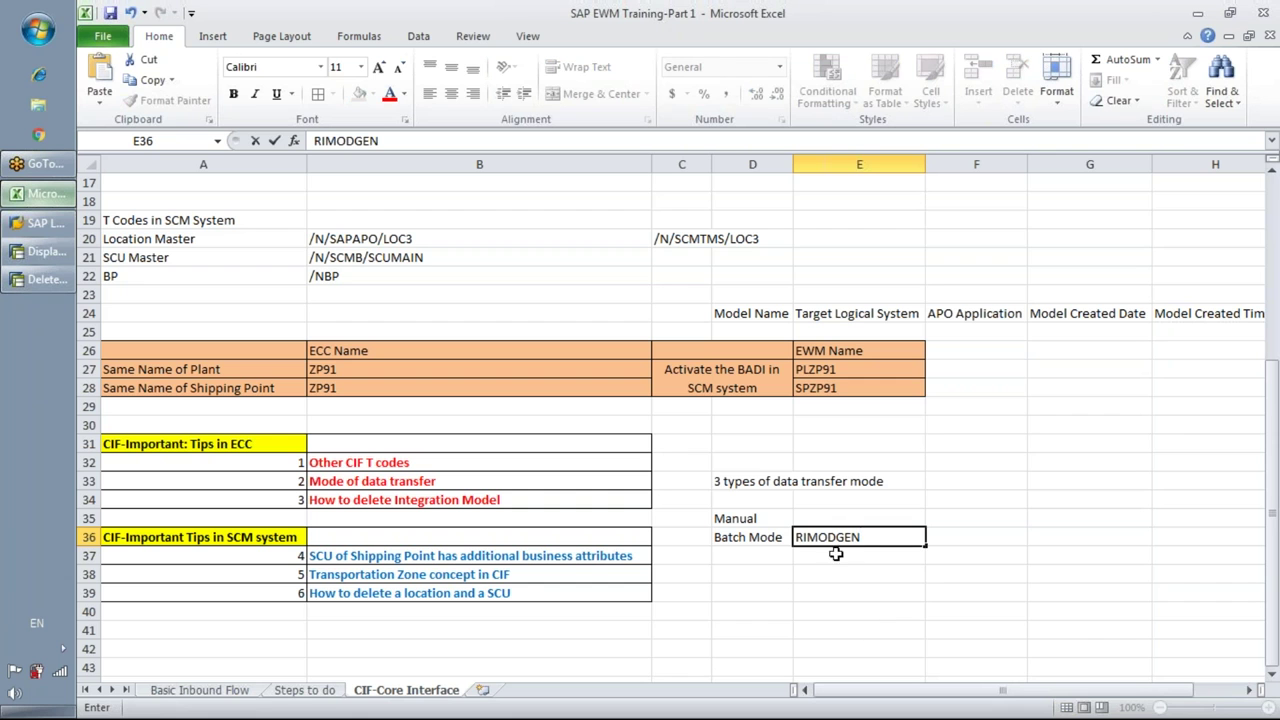
key("Return")
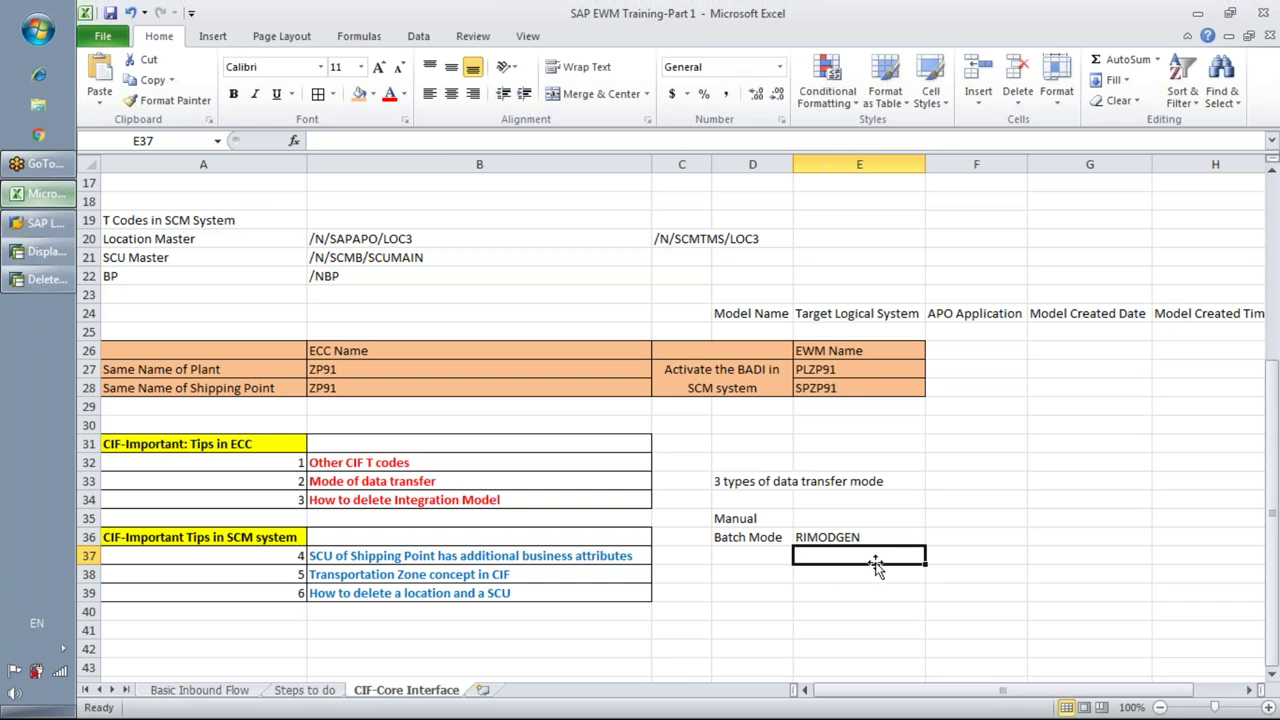
type("RIMOD")
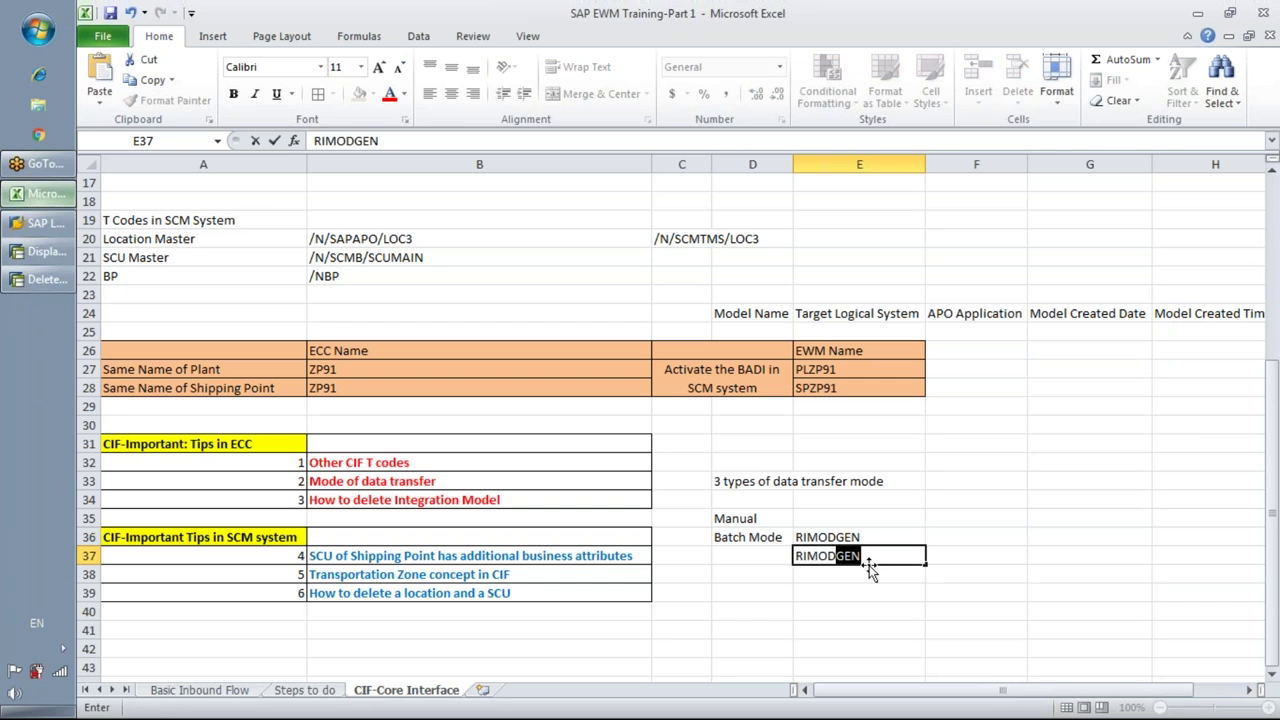
type("AC2")
key("Return")
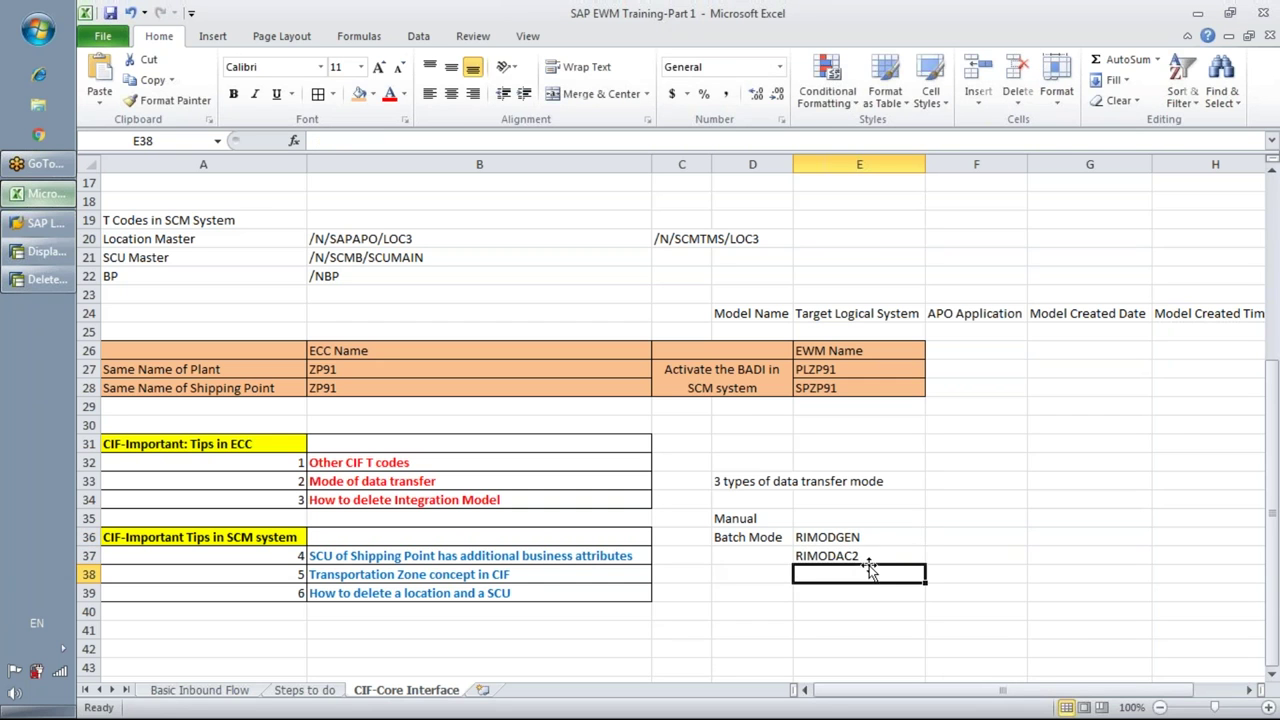
Add 'SE38 reports for batch job creation' in E35 beside Manual
left_click(838, 520)
type("SE38 report")
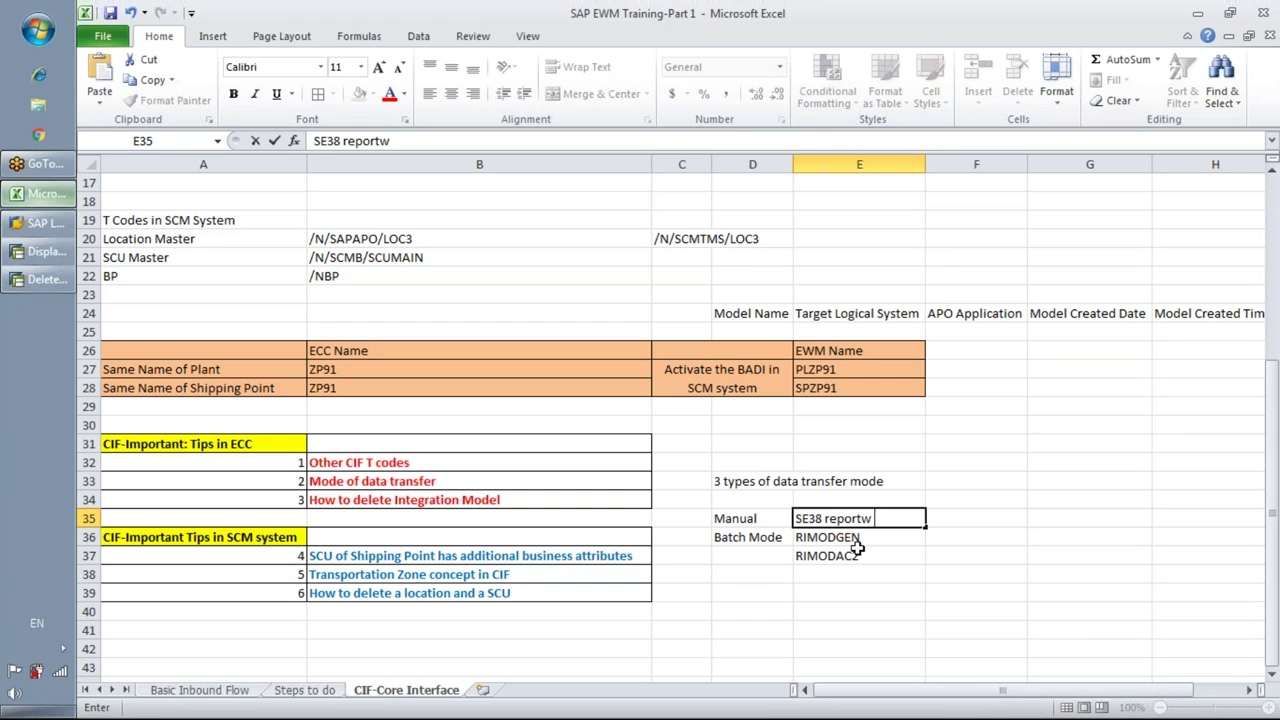
type("s for batch")
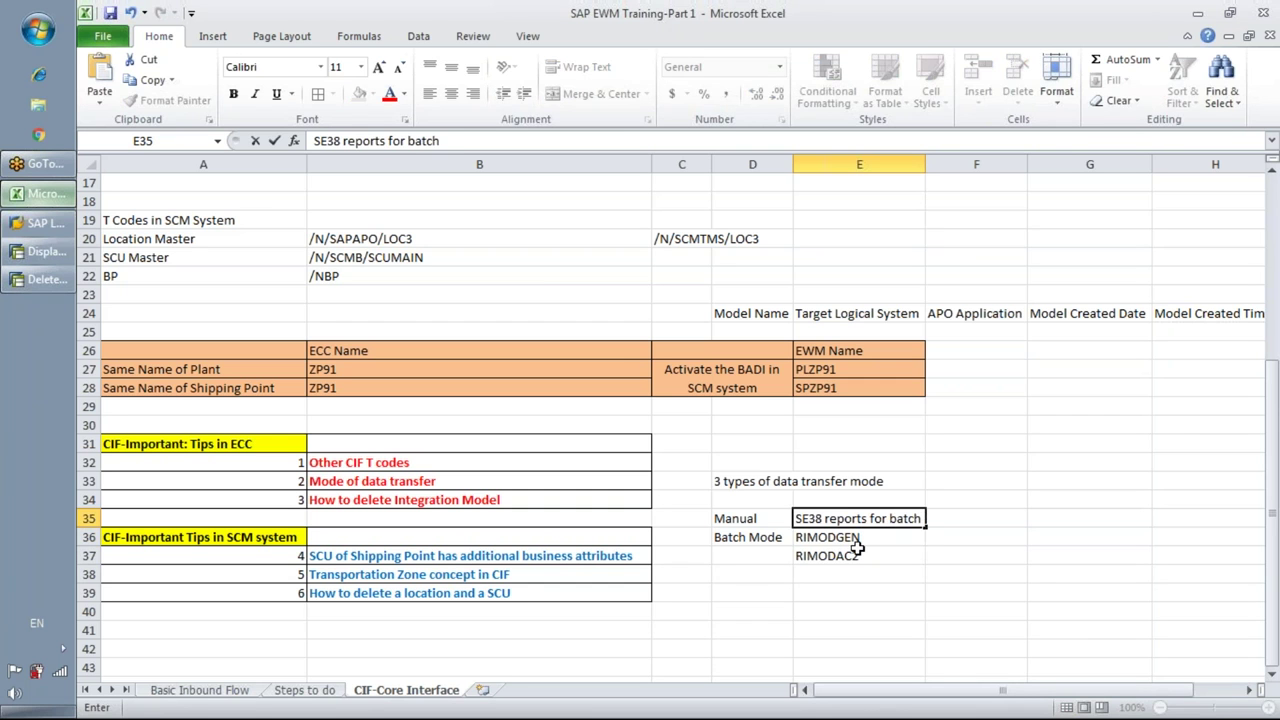
type(" job creation")
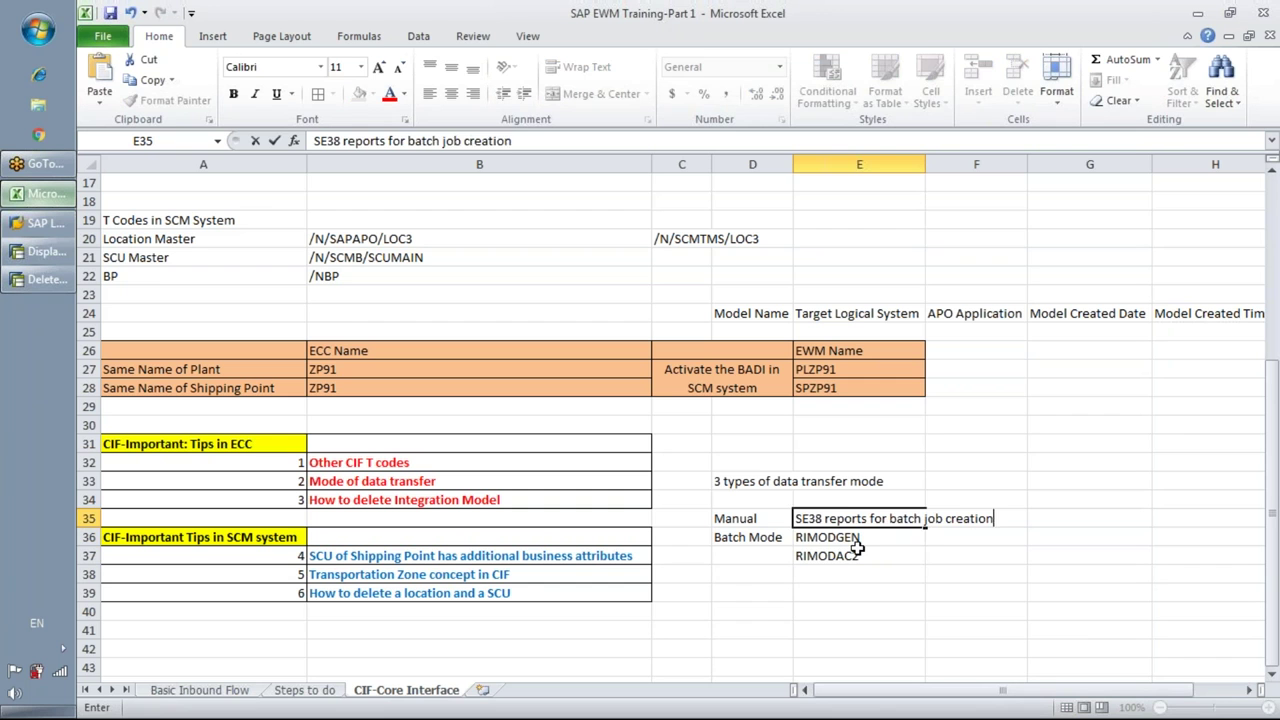
key("Return")
Enter 'Online data transfer' in cell D38
left_click(746, 577)
type("Onlun")
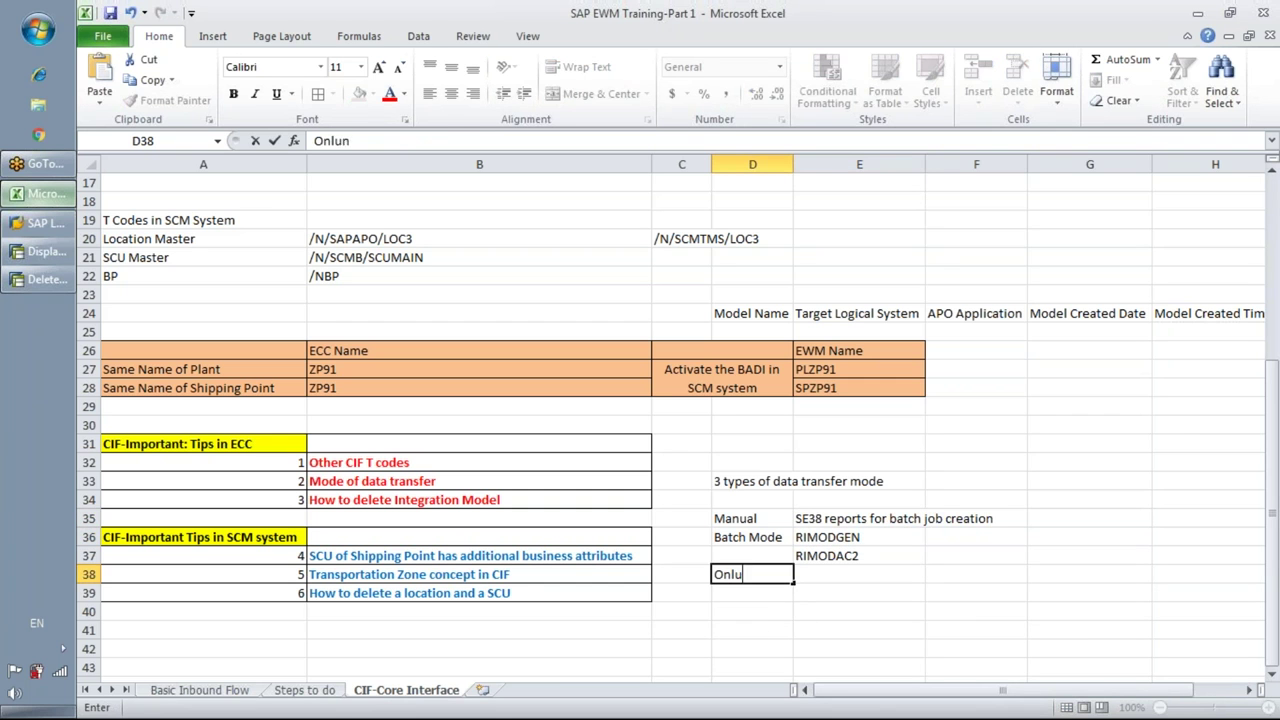
key("BackSpace")
type("ine data transfer")
left_click(752, 629)
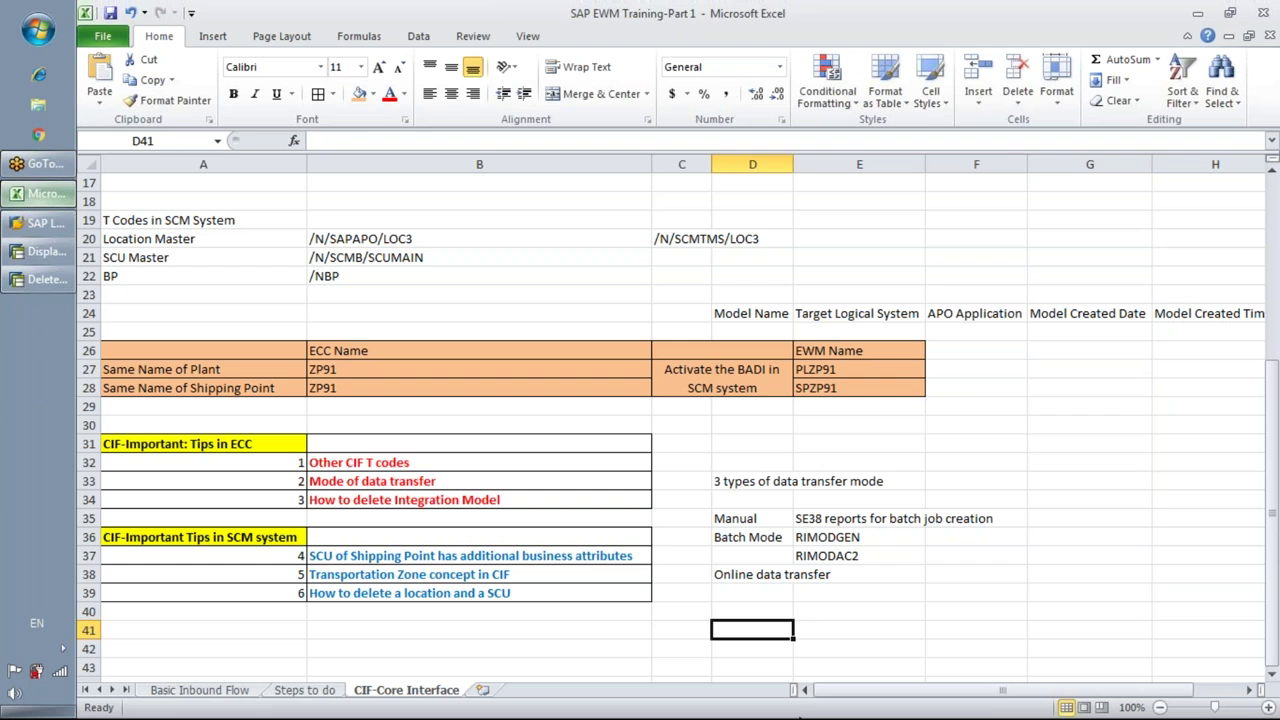
Type 'BTE: Business Transaction Event' in F38 next to the online note
key("Up")
key("Up")
key("Up")
key("Right")
key("Right")
type("BT")
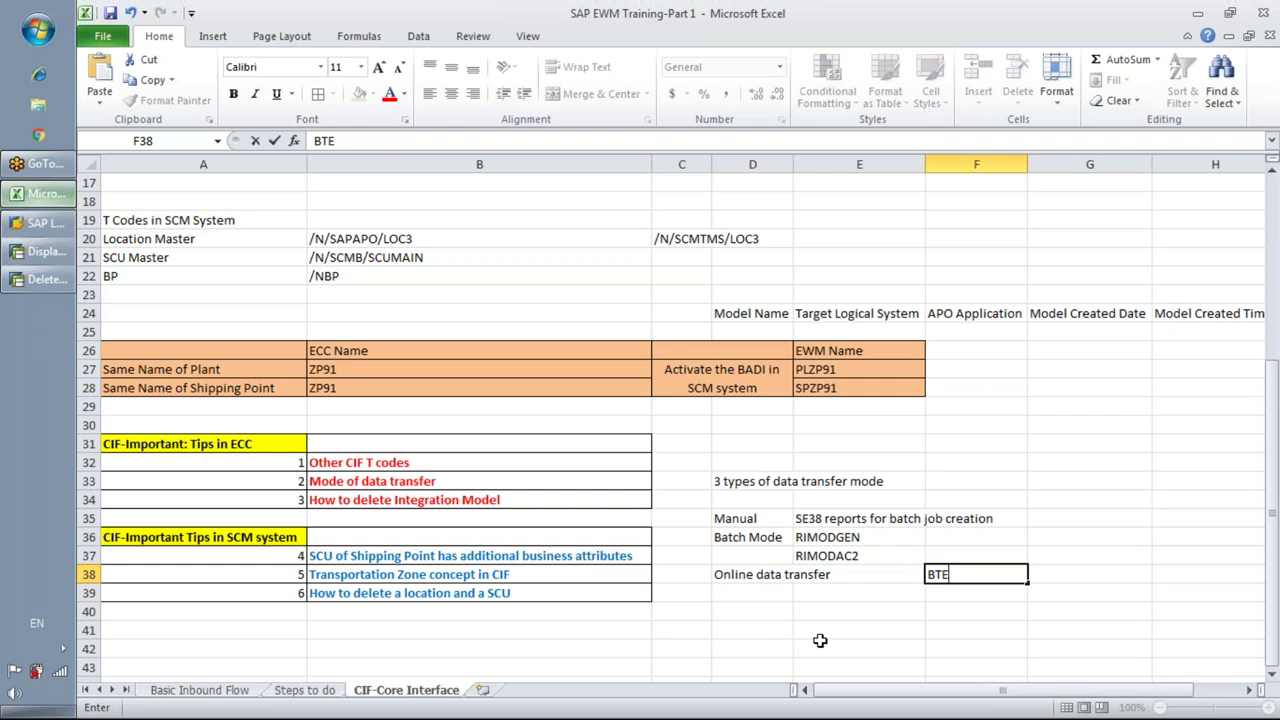
type("E: Business Trans")
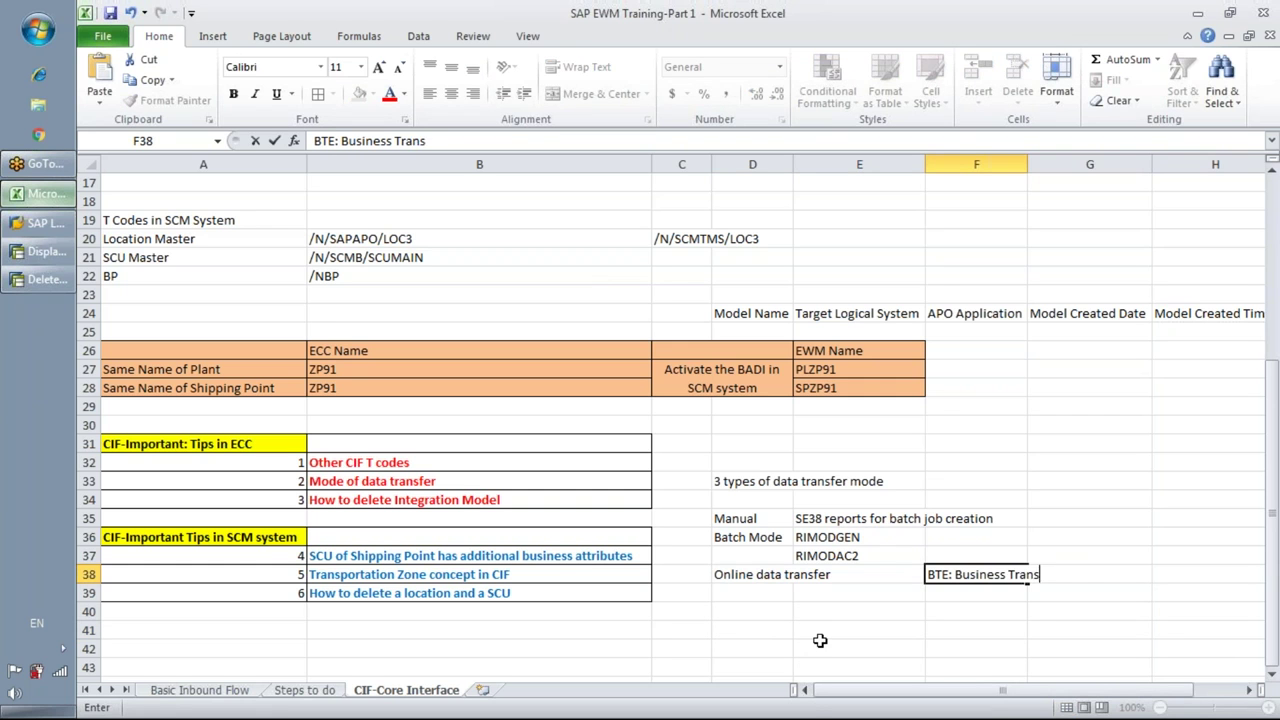
type("action Event")
left_click(906, 631)
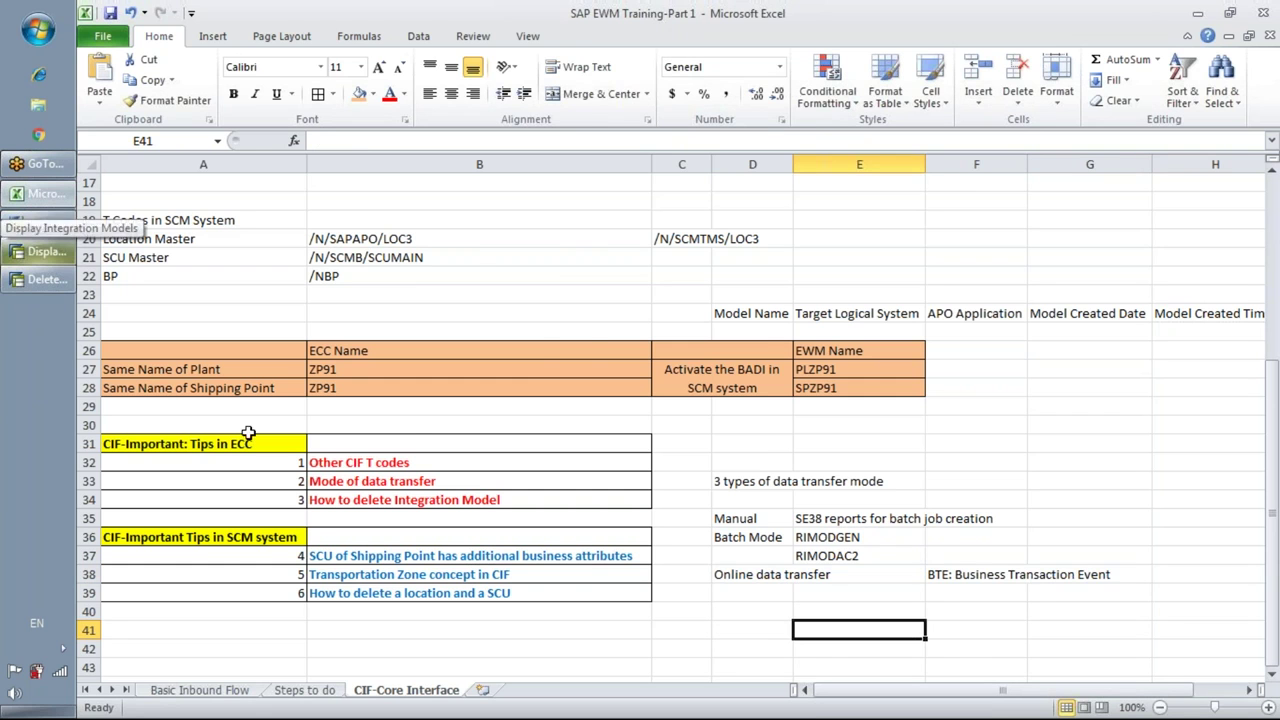
Log on to the New EWM system in client 400 with the user and password
left_click(46, 226)
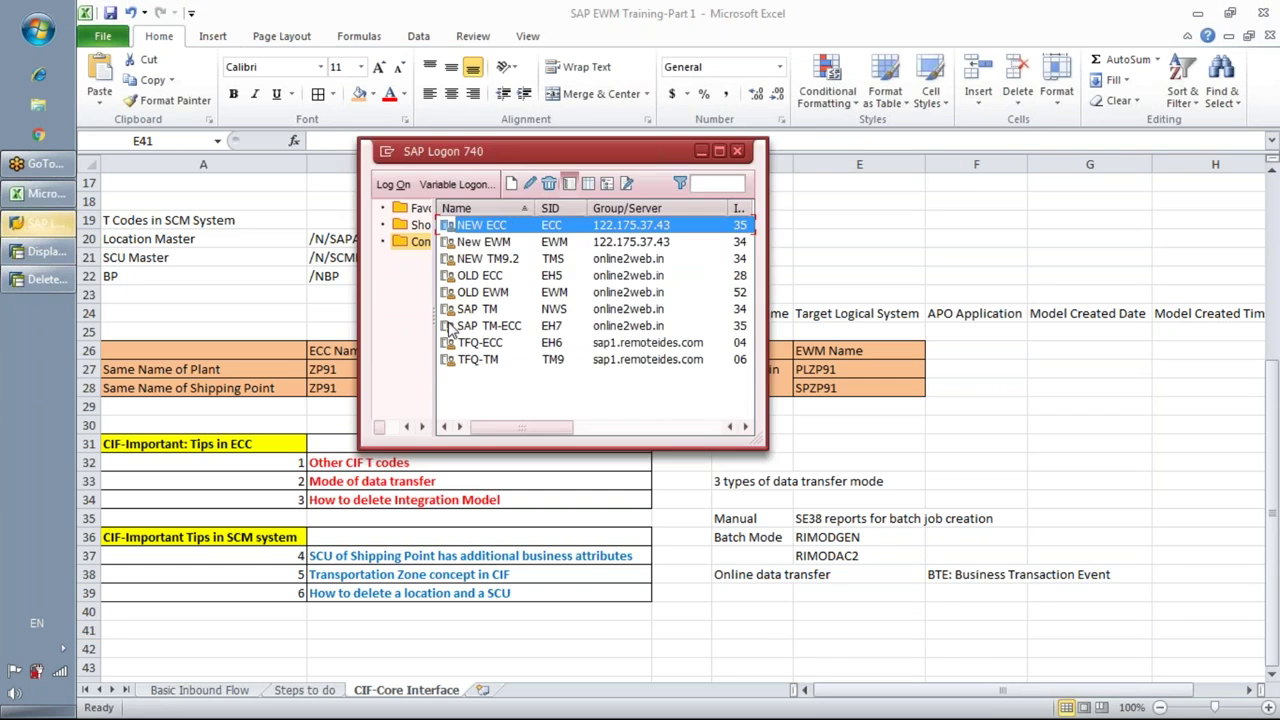
left_click(490, 242)
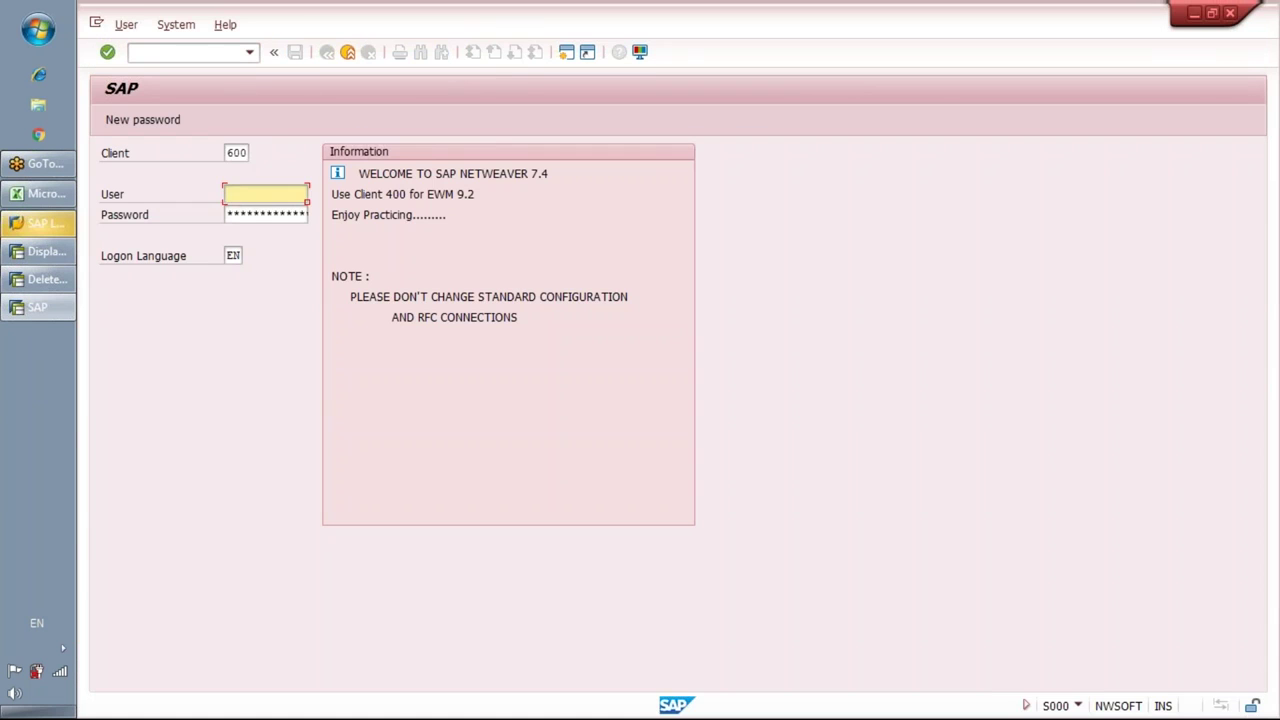
left_click(236, 152)
type("400")
key("Tab")
type("userewm6")
key("Tab")
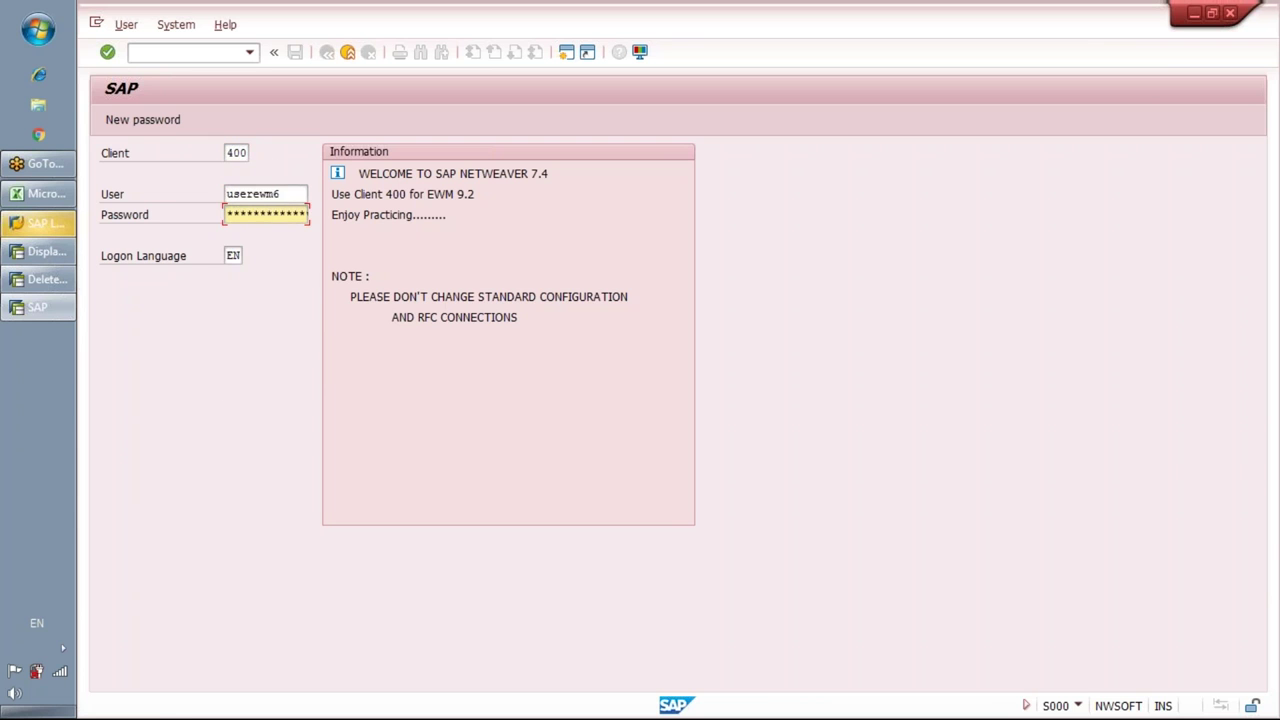
key("Return")
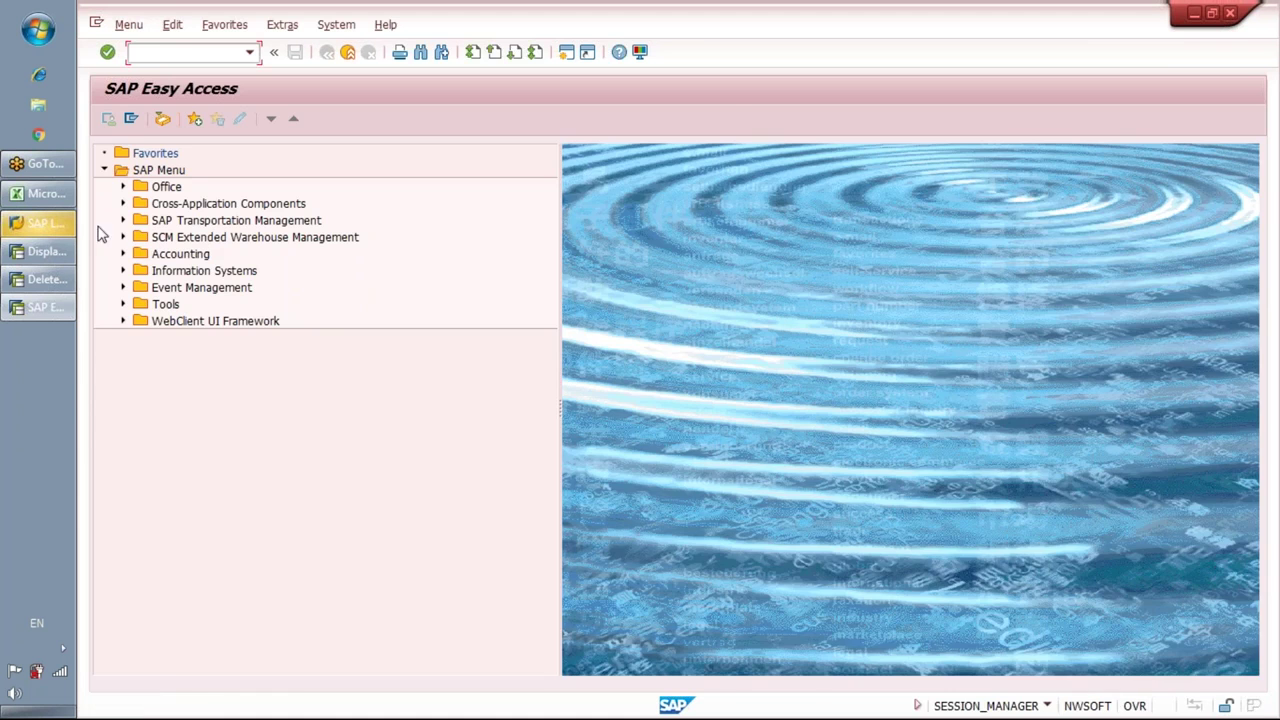
Check the Excel tip on shipping point attributes, then enter ZP91 in /n/scmb/scumain
left_click(45, 195)
left_click(476, 556)
key("alt+Tab")
type("/n")
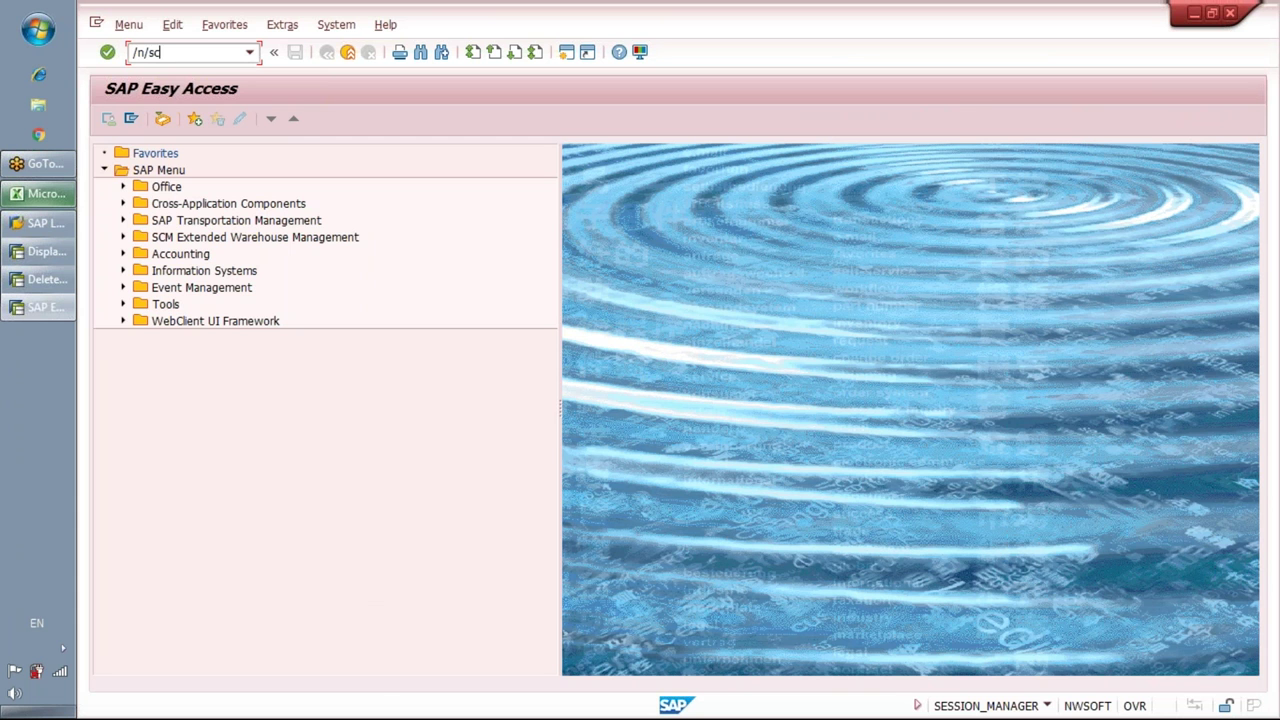
type("/scmb/scumain")
type("ZP91")
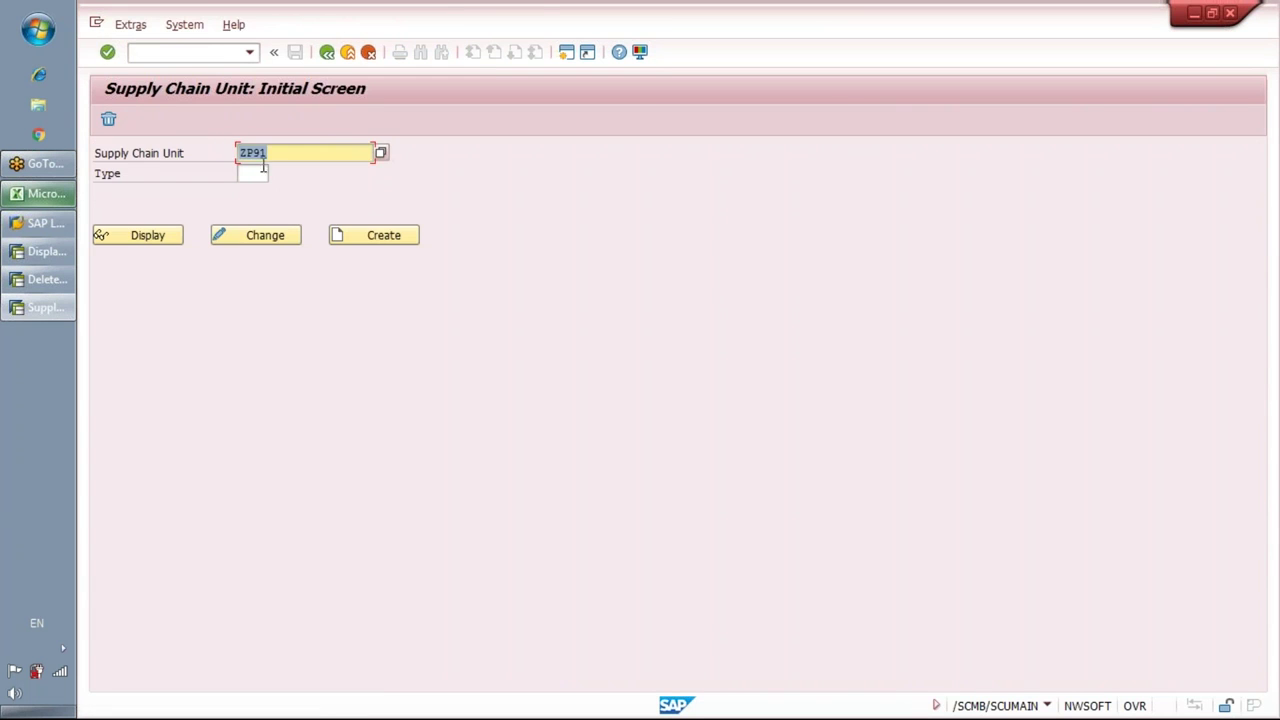
Display ZP91 (type 1001) and check its PLOC planning location business attribute
left_click(150, 238)
left_click(232, 194)
left_click(297, 215)
left_click(124, 297)
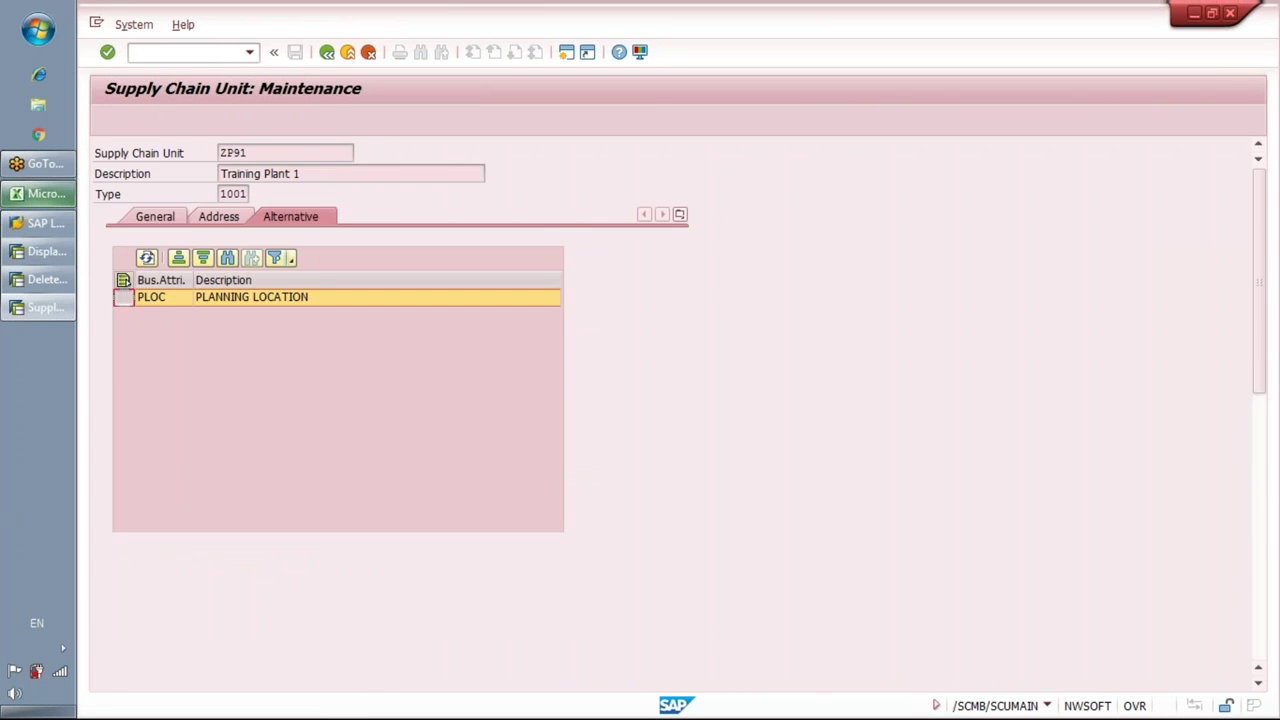
Return to the initial screen and display CU_EXT_91's business attributes
key("Down")
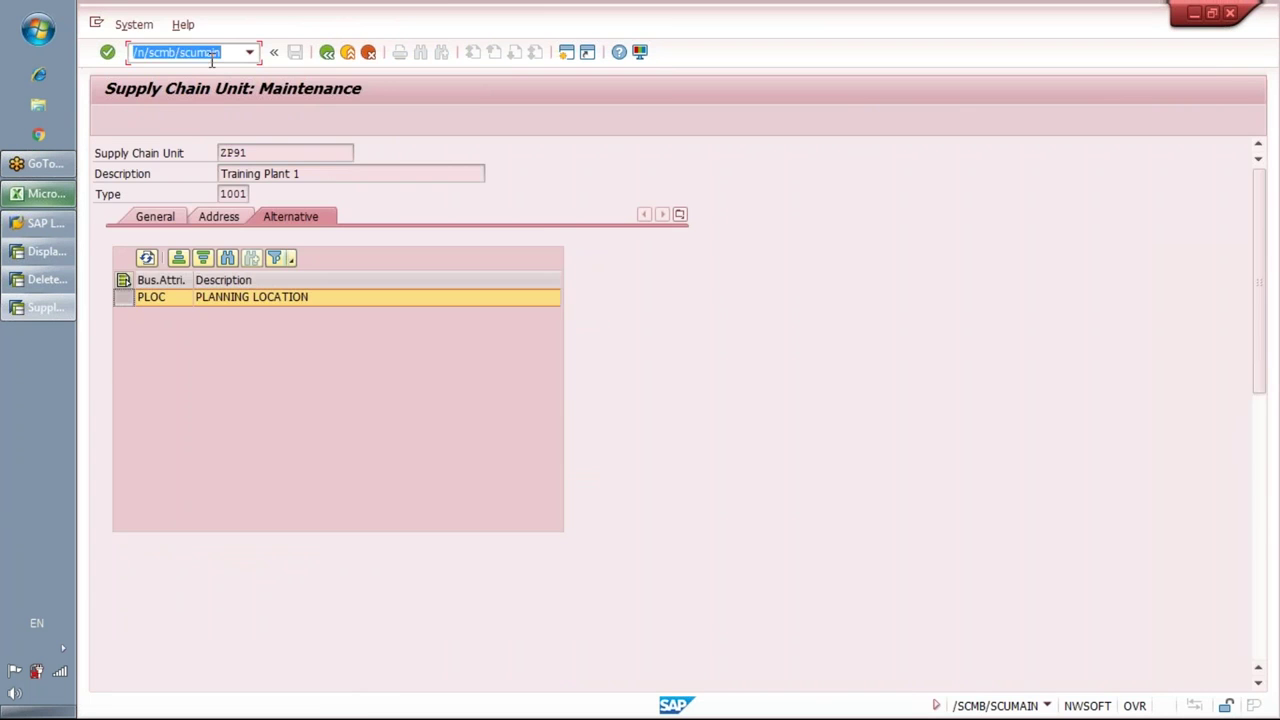
key("Return")
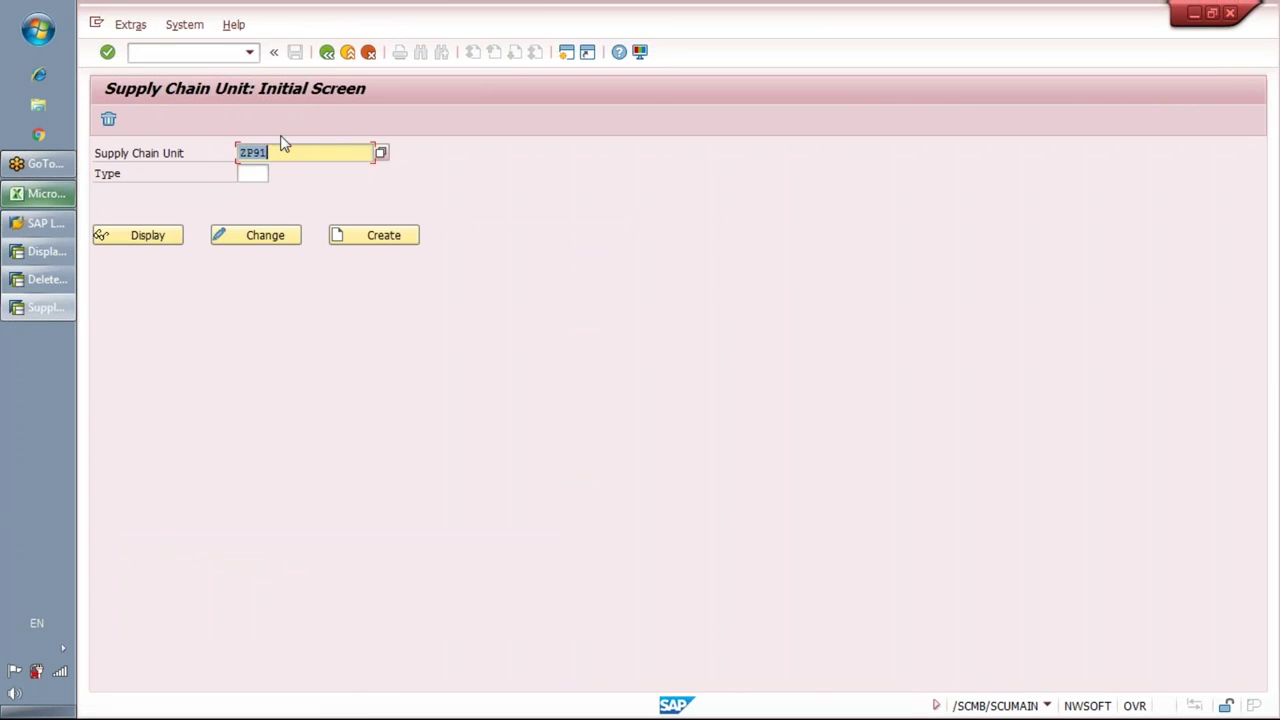
type("CU_EXT_19")
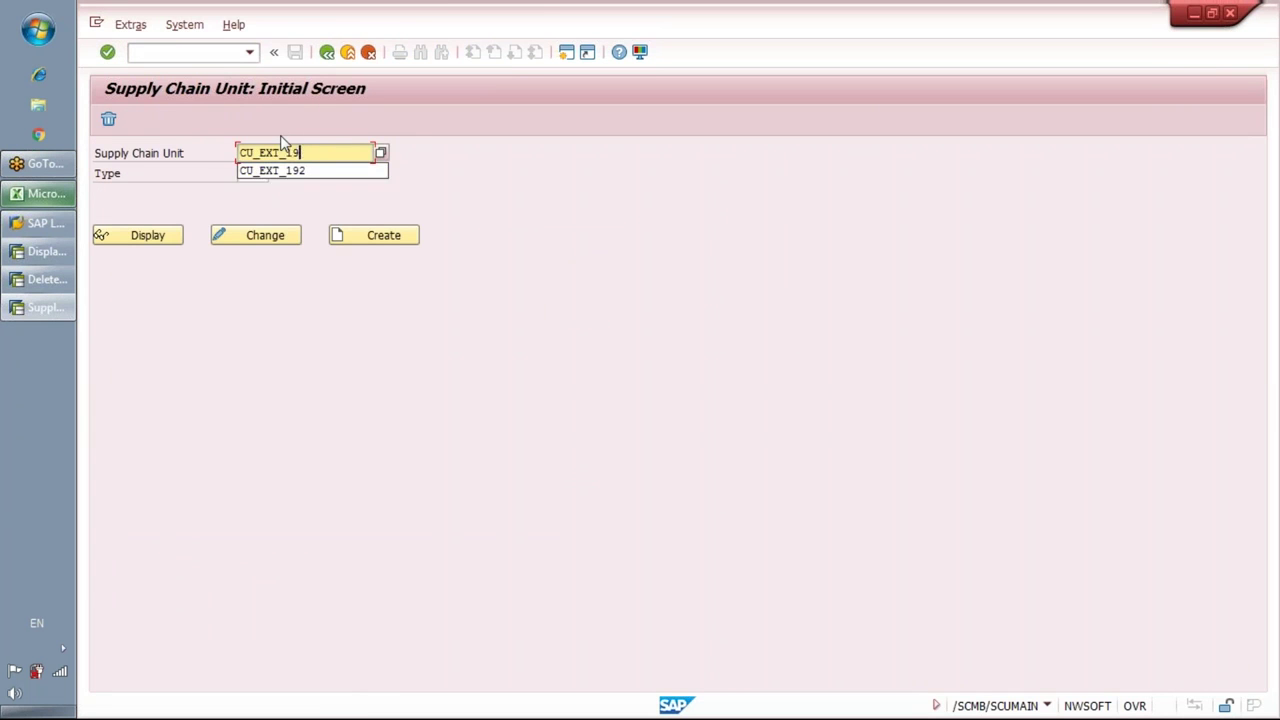
key("BackSpace")
key("BackSpace")
type("91")
left_click(156, 235)
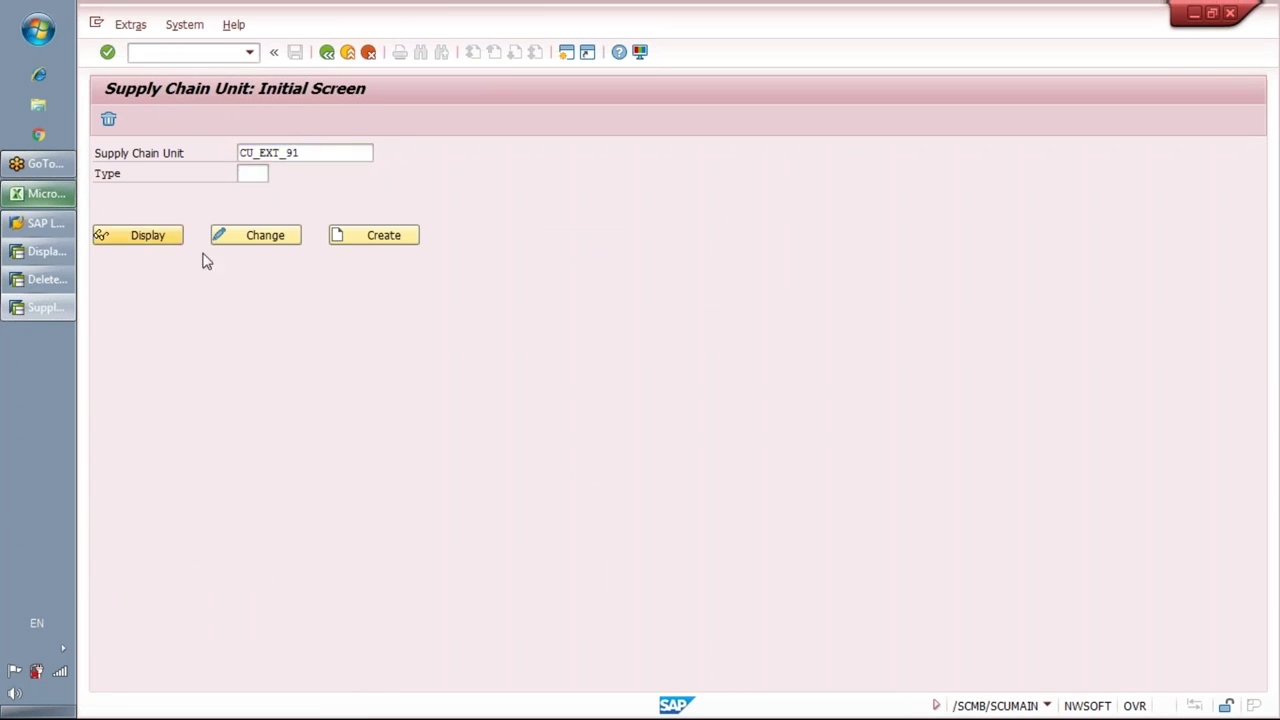
left_click(297, 221)
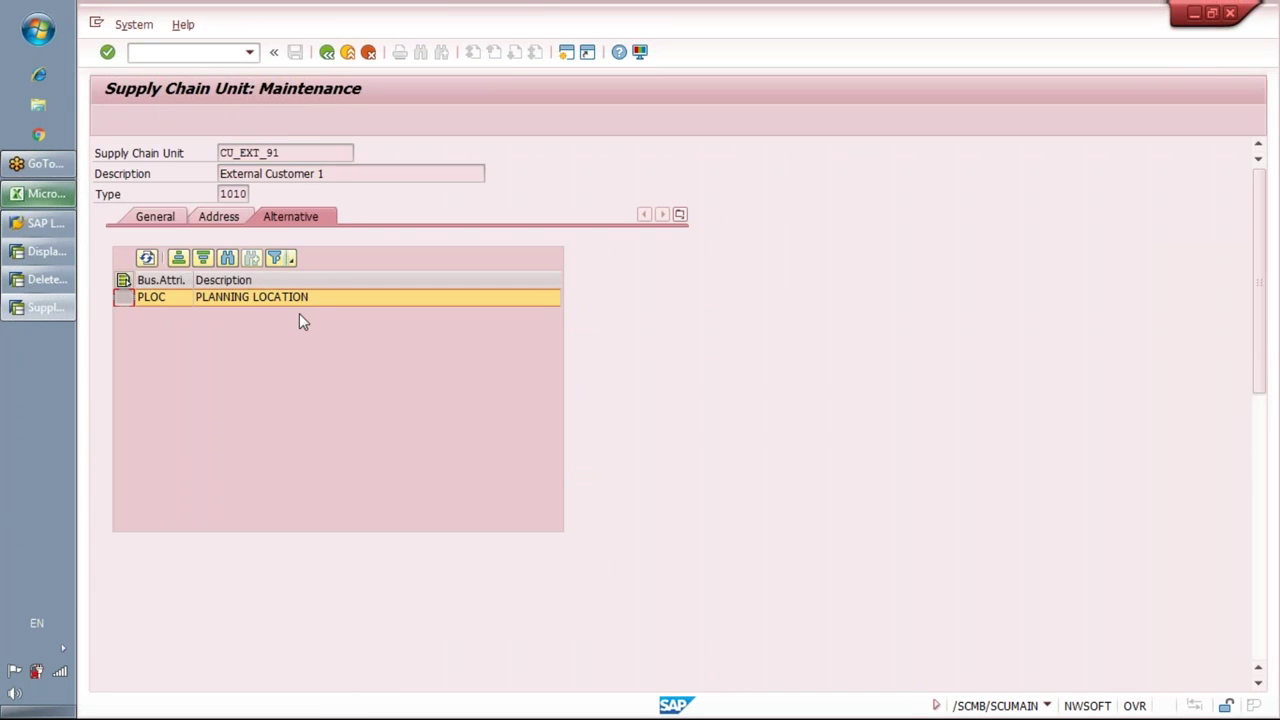
Review CU_EXT_91's PLOC attribute, address and general data, then return to the initial screen
left_click(124, 298)
left_click(212, 217)
left_click(168, 221)
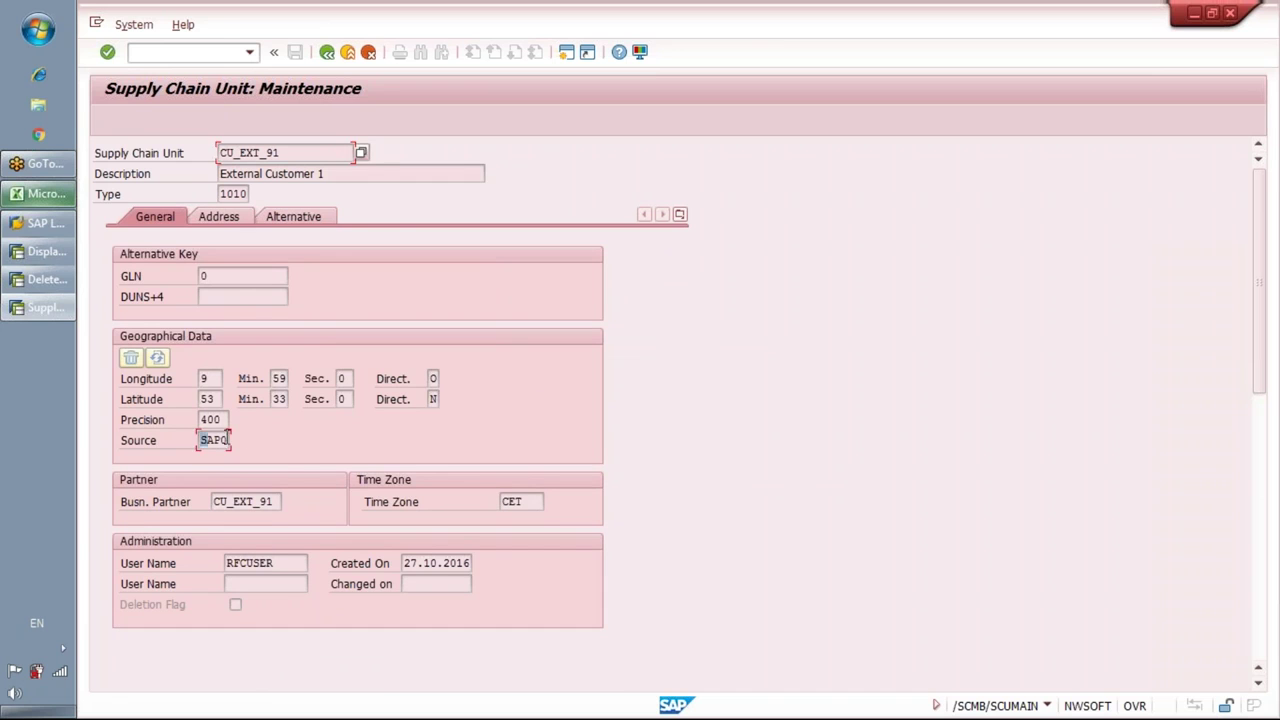
left_click(214, 55)
type("sc")
key("BackSpace")
key("BackSpace")
key("Down")
key("Return")
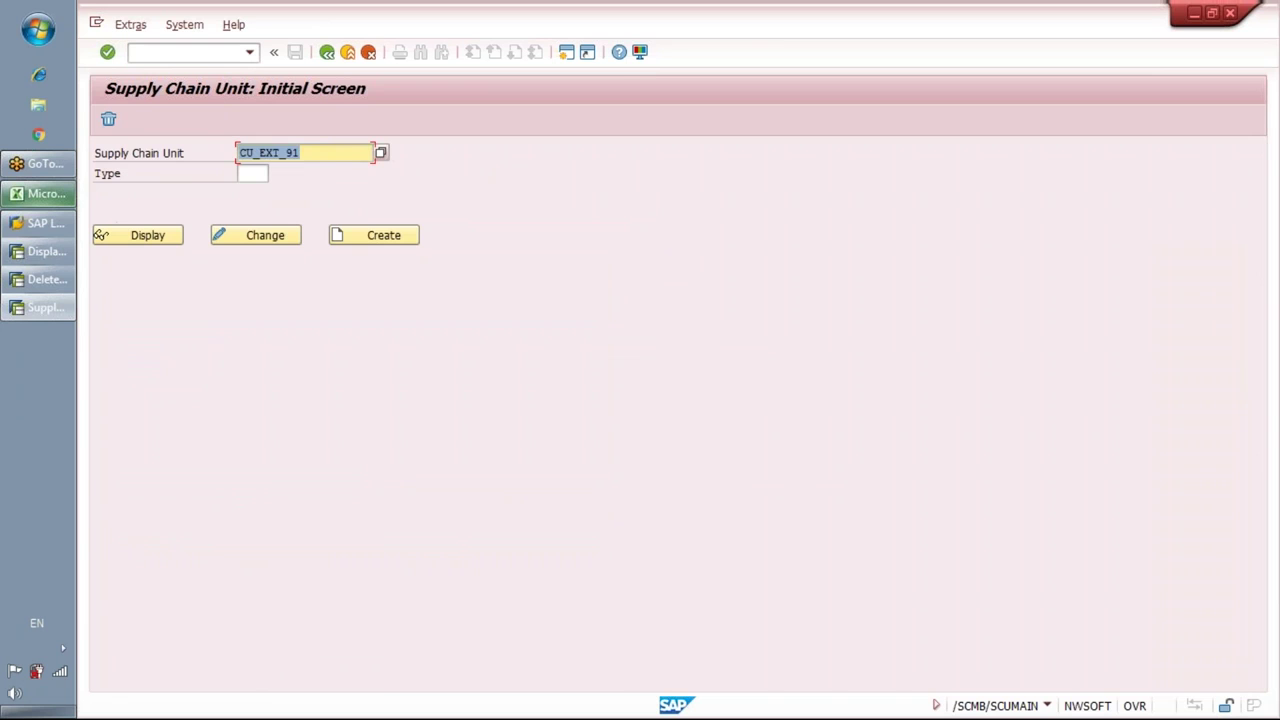
Display vendor unit VN_EXT_91, confirming type 1011 and its PLOC attribute, then go back
left_click(256, 150)
key("BackSpace")
key("BackSpace")
type("VN")
left_click(174, 235)
left_click(323, 217)
double_click(240, 193)
left_click(243, 193)
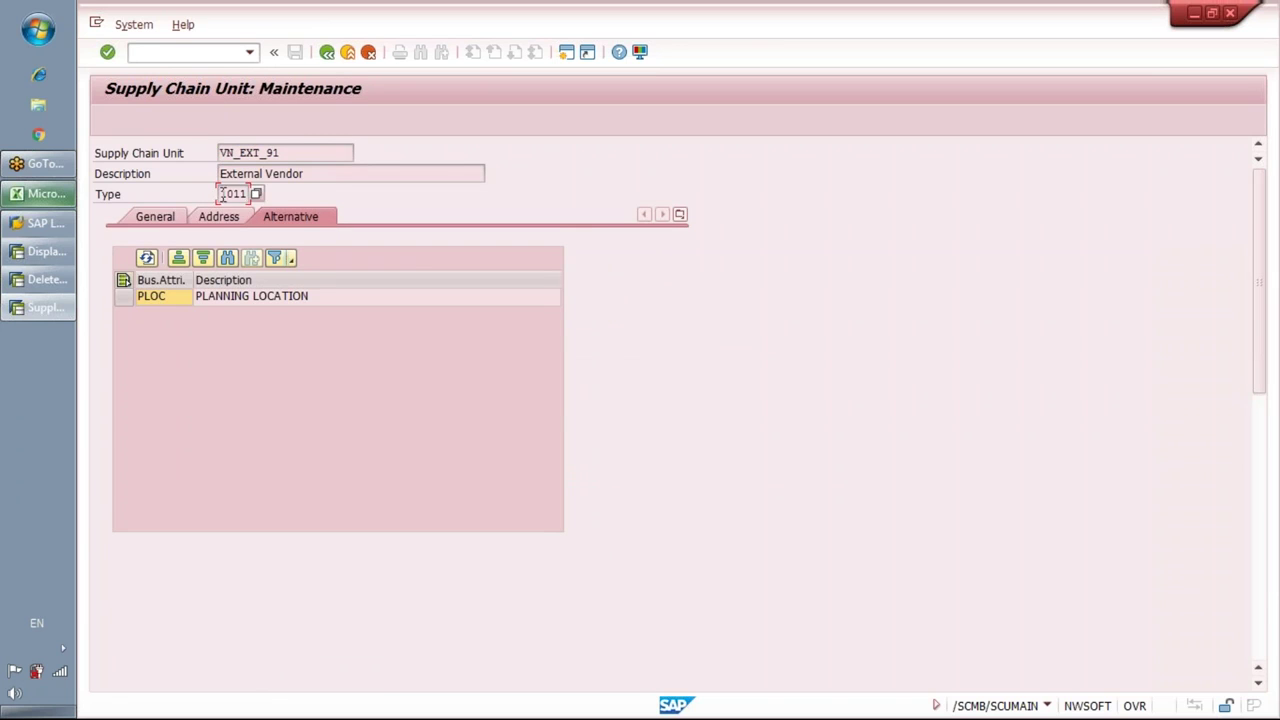
left_click(124, 296)
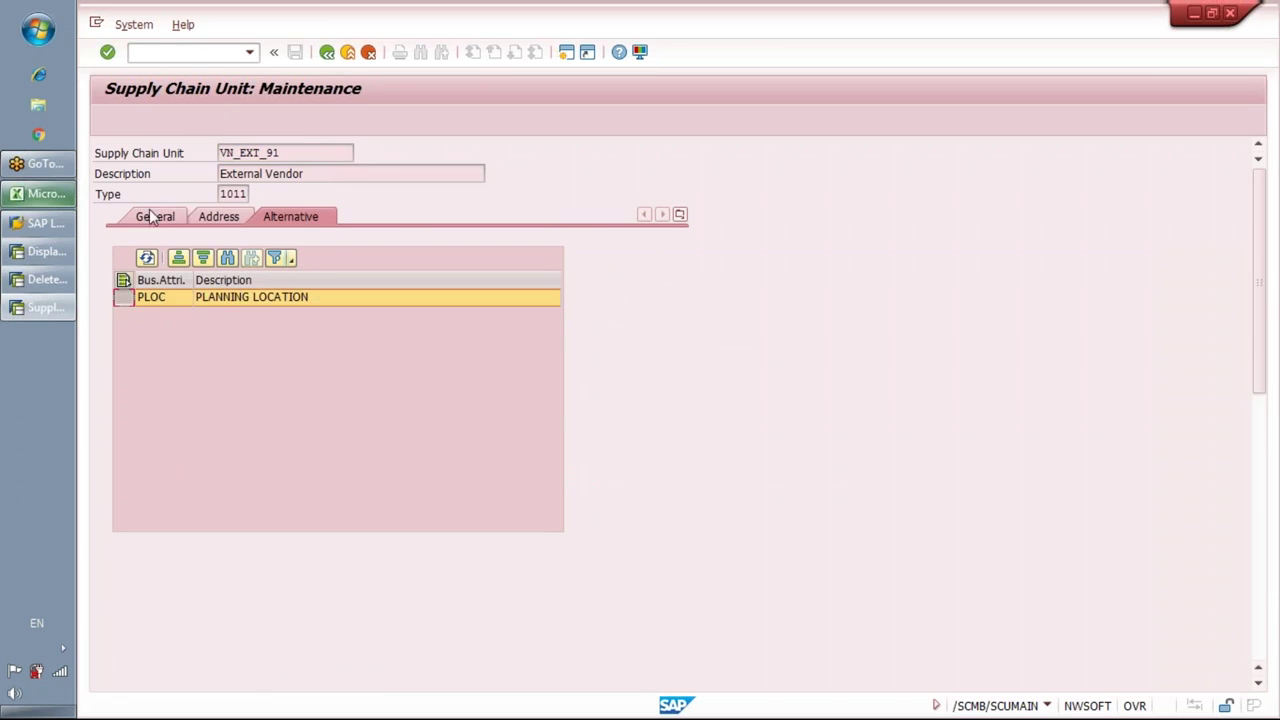
left_click(187, 57)
key("Return")
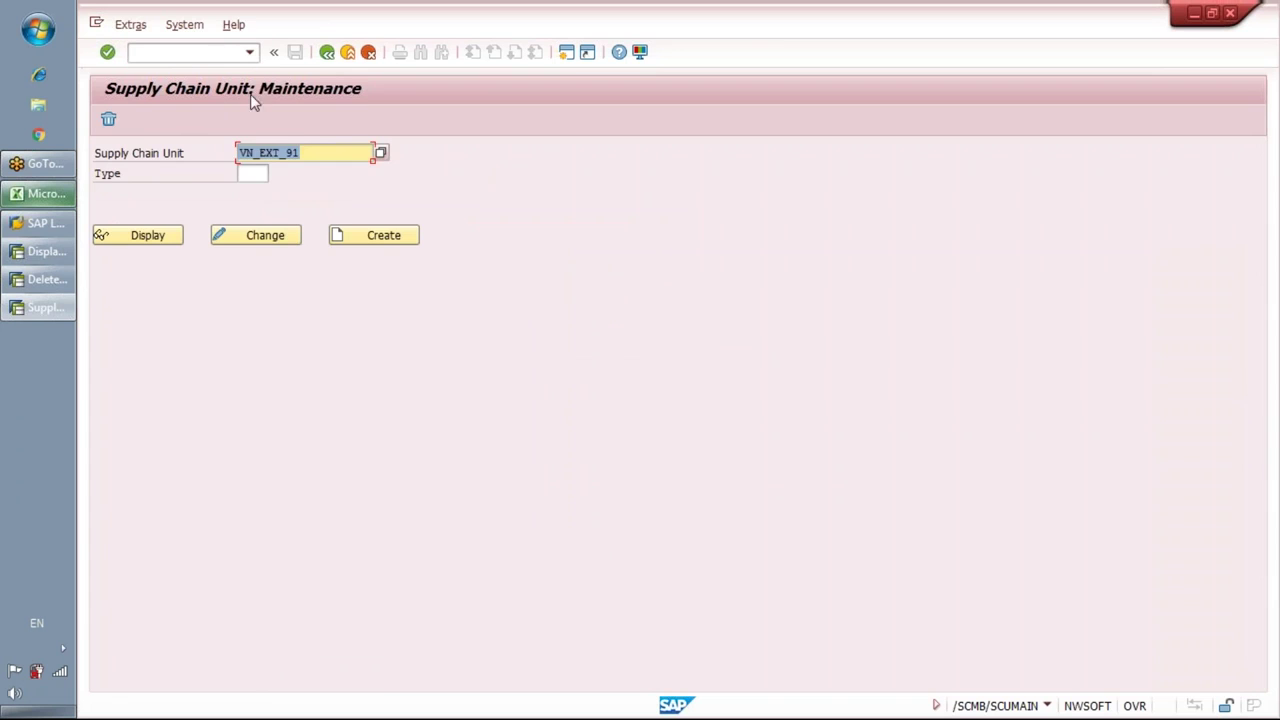
Display shipping point ZS91 and select its PLOC, RO and SO business attributes
type("ZS91")
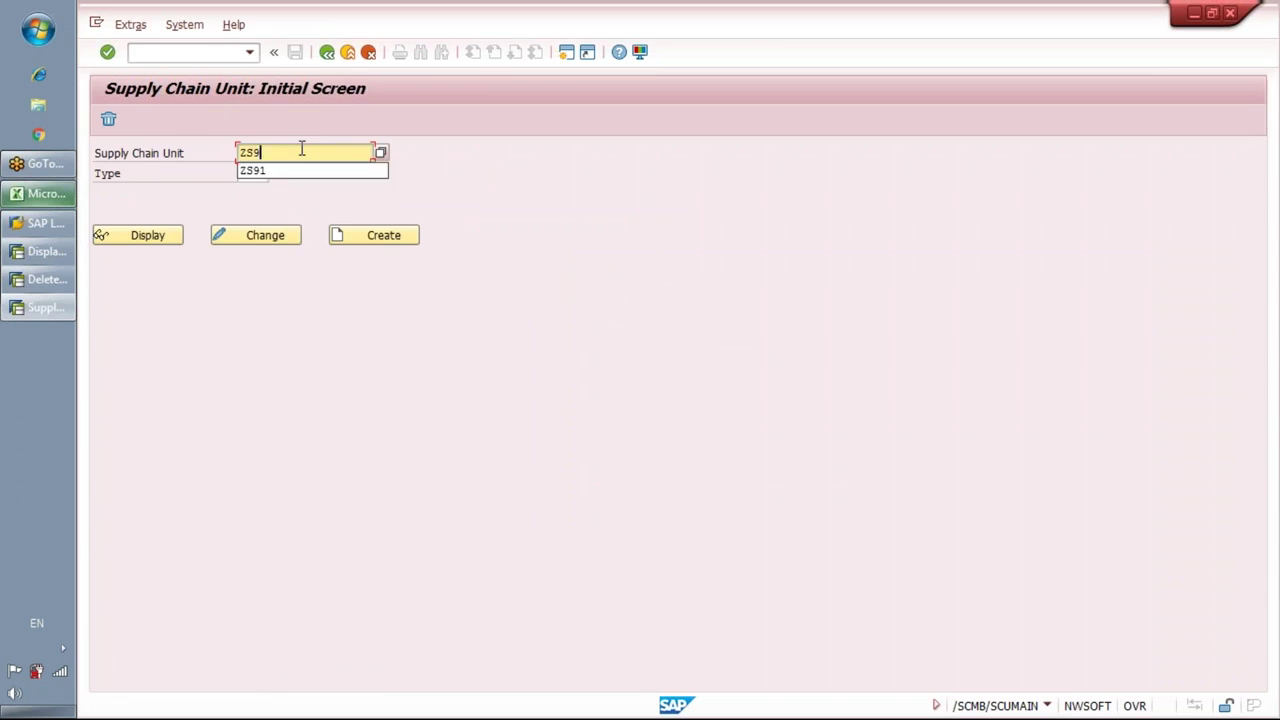
left_click(166, 236)
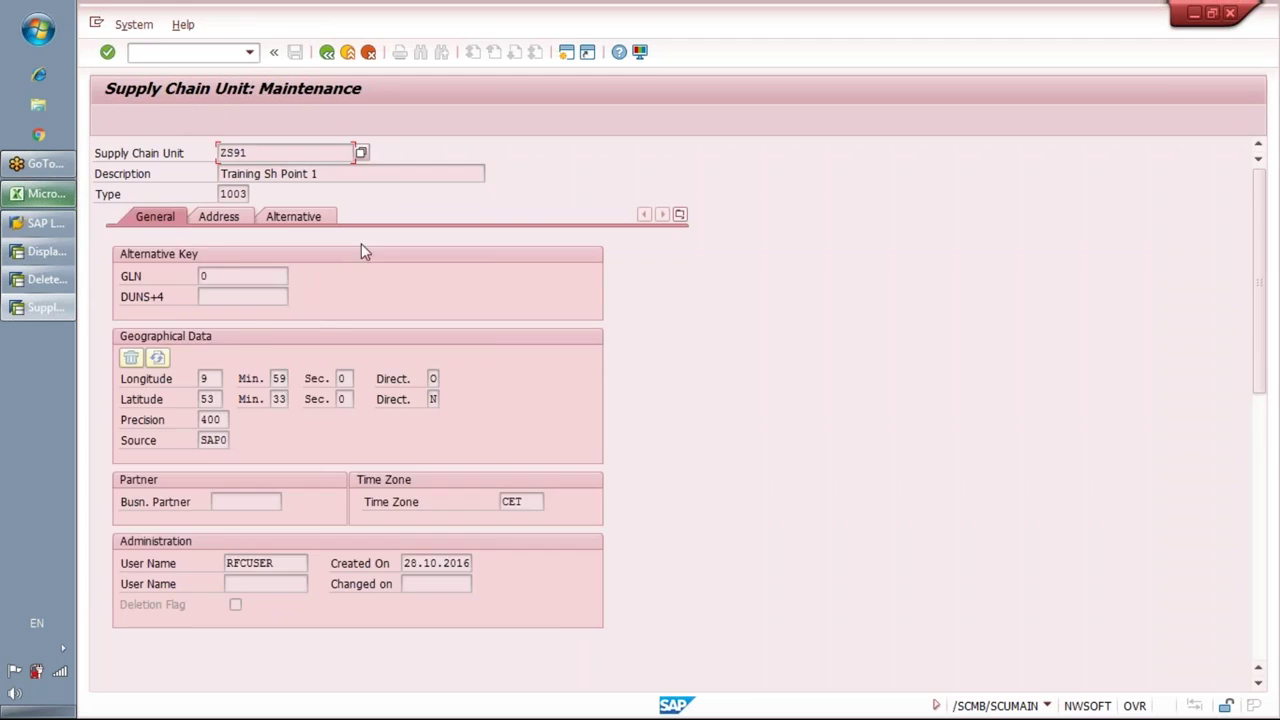
left_click(292, 216)
left_click(123, 296)
left_click(123, 314)
left_click(123, 331, "shift")
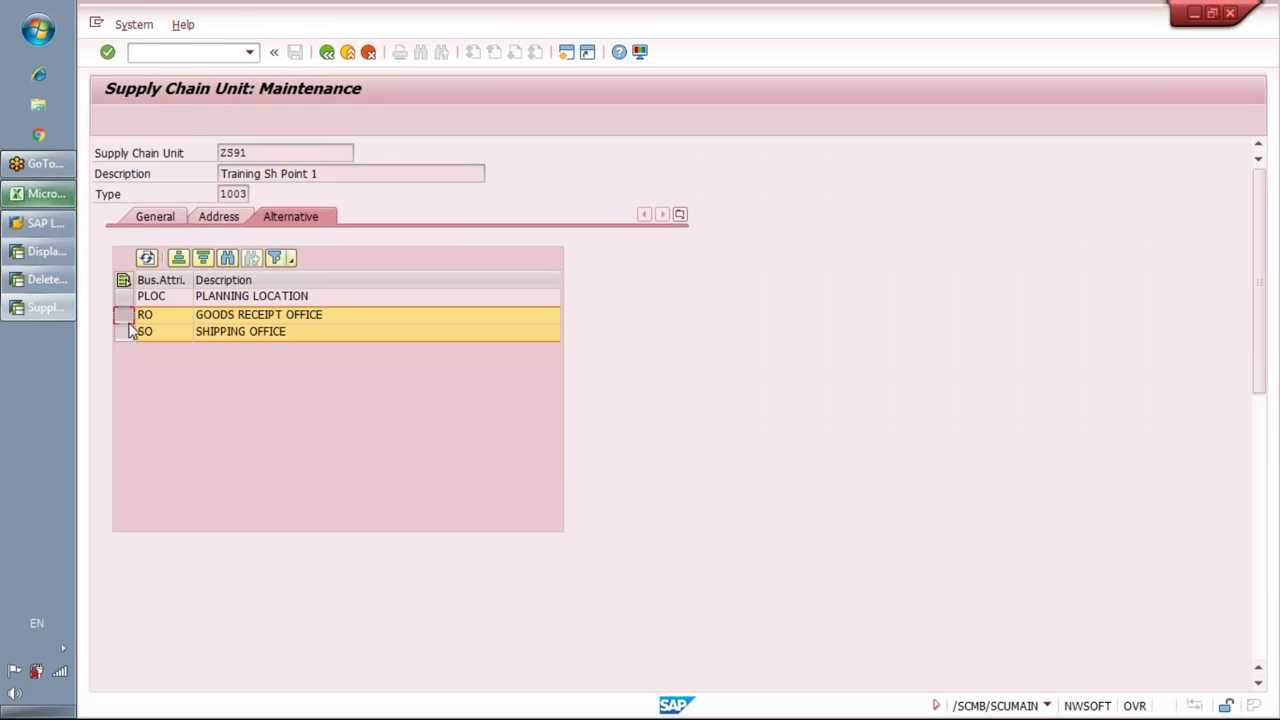
Highlight the RO and SO rows repeatedly, select all three attributes, and bring back Excel
left_click(262, 316)
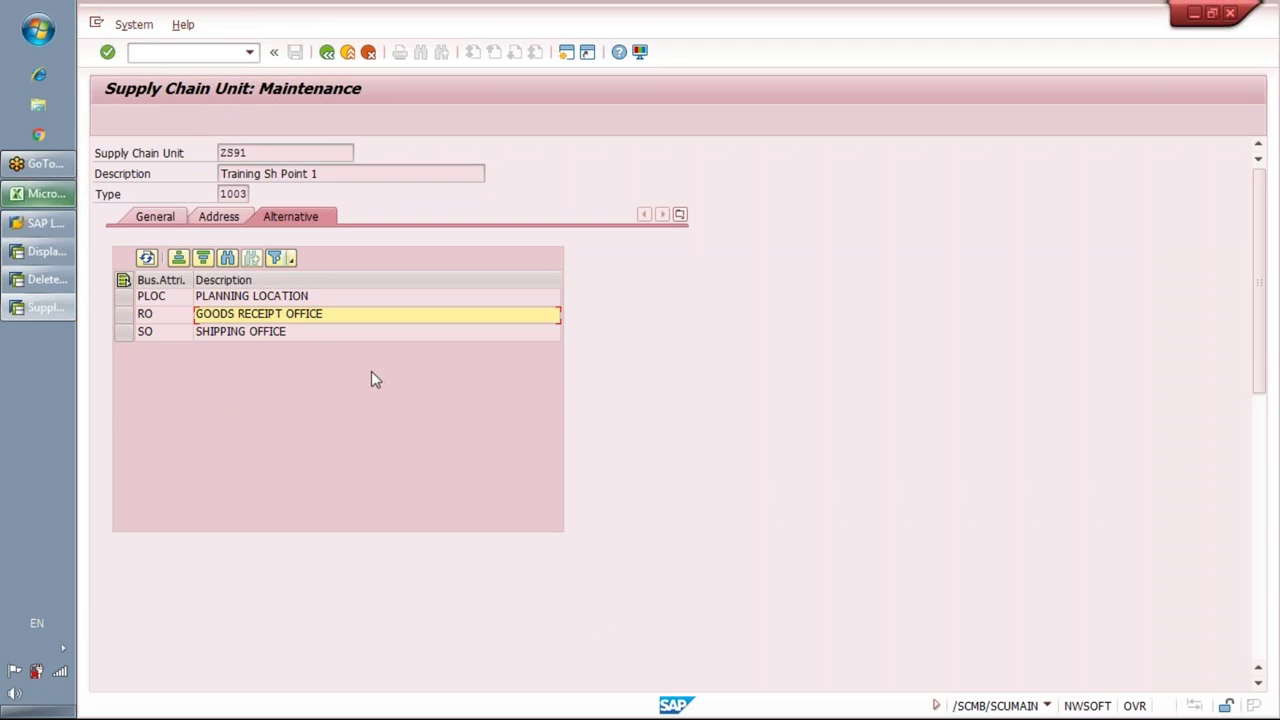
left_click(124, 314)
left_click(123, 331, "shift")
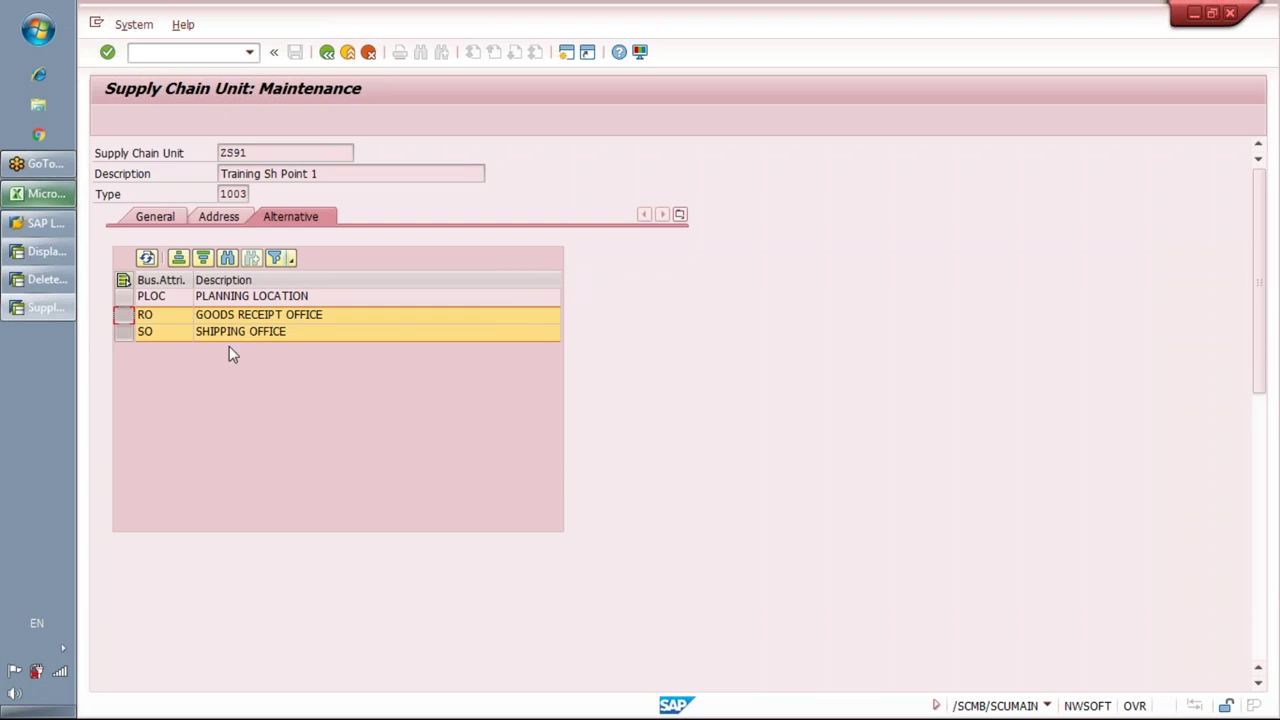
left_click(276, 339)
left_click(123, 332)
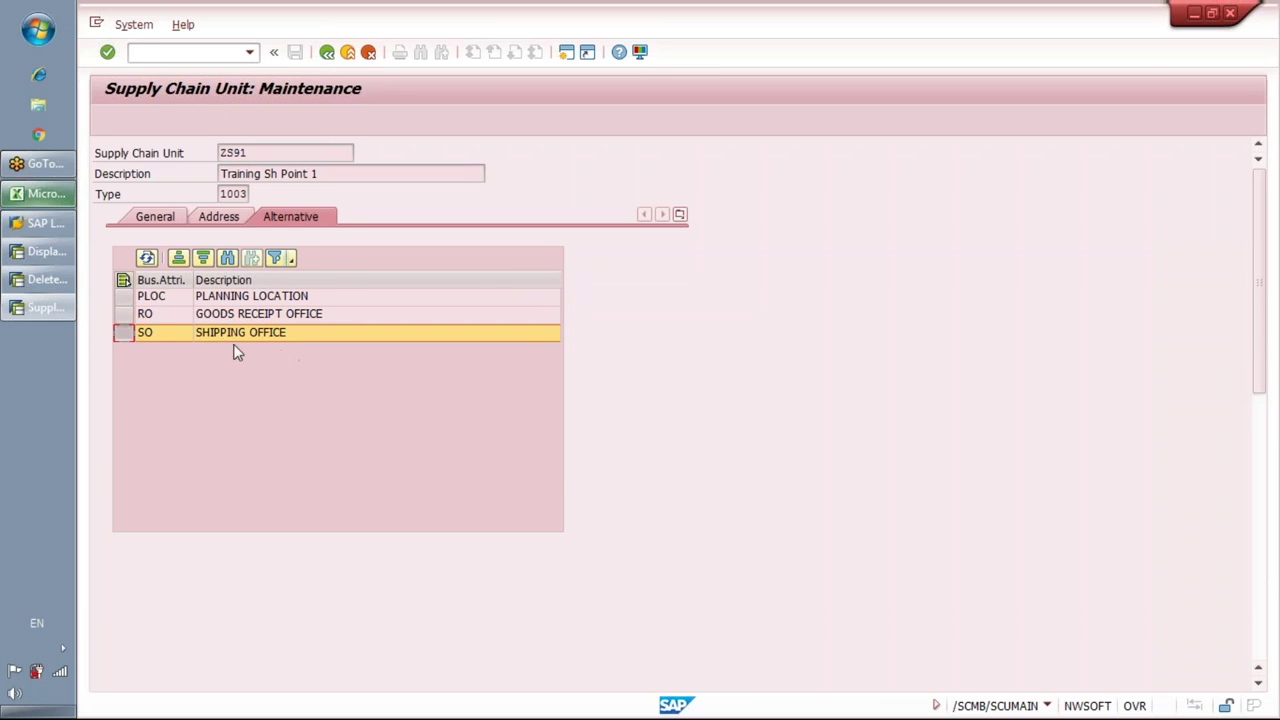
left_click(123, 314)
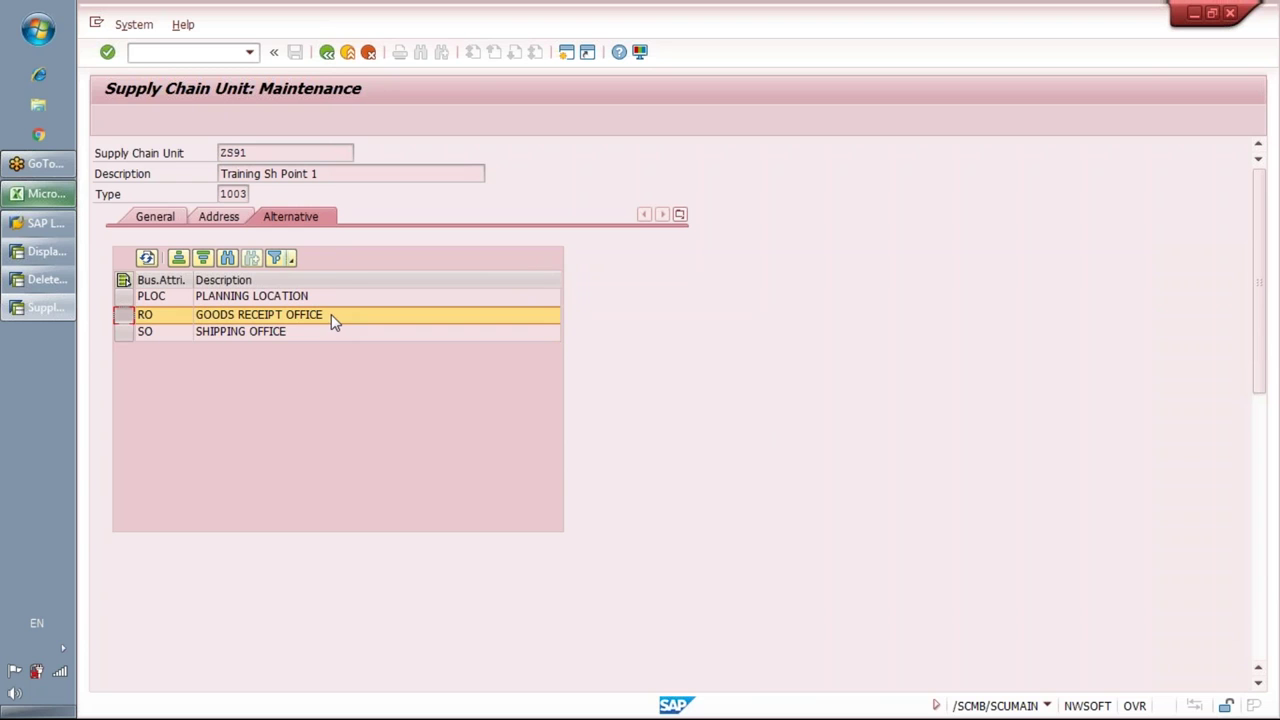
left_click(123, 332)
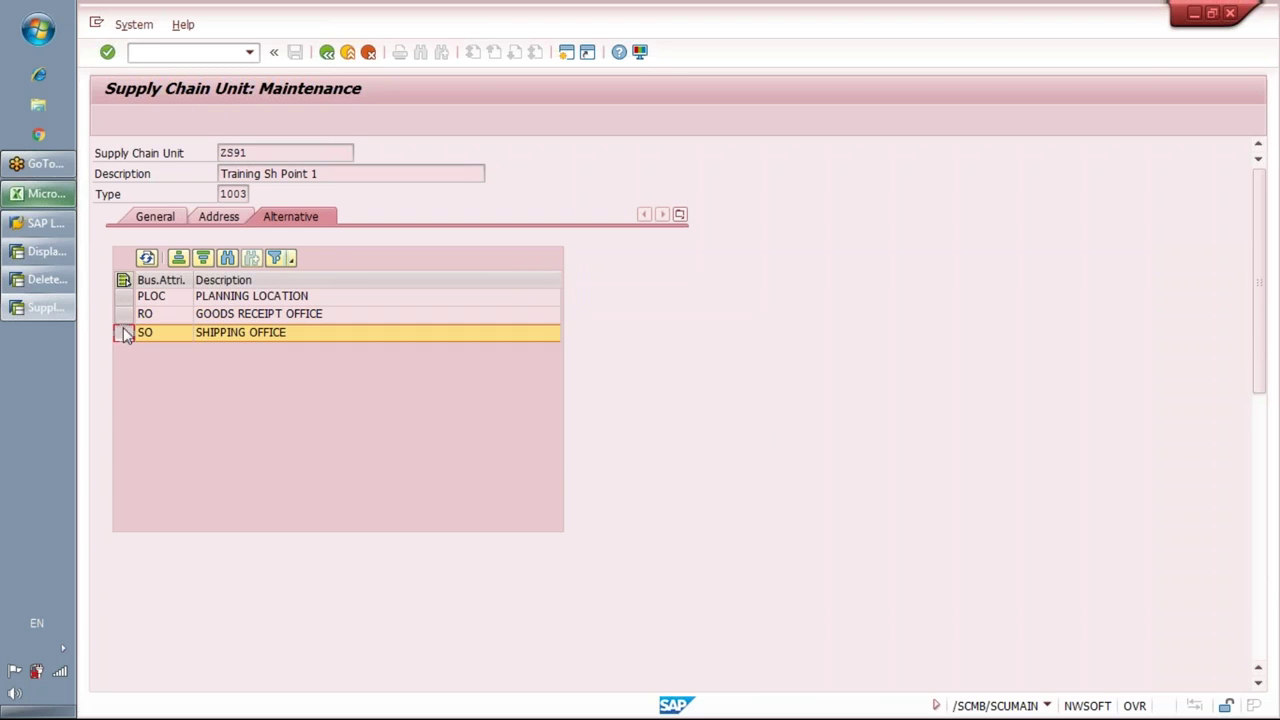
left_click(121, 316)
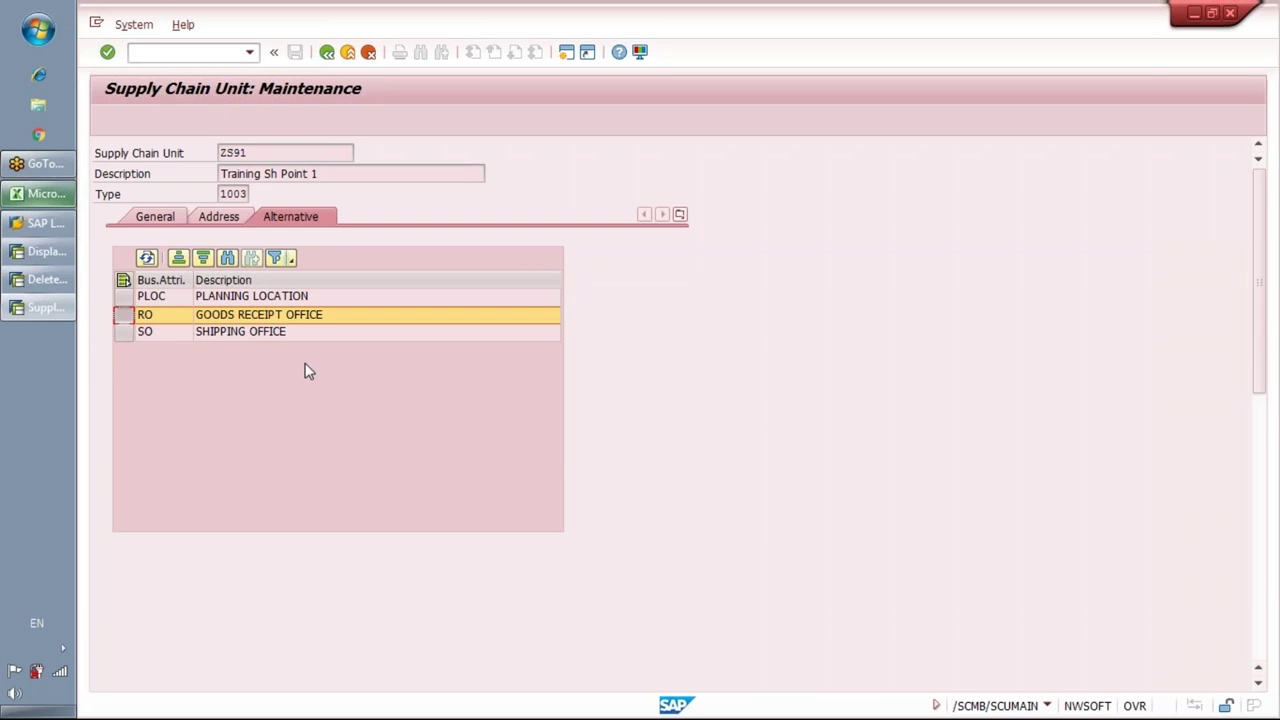
left_click(125, 296)
left_click_drag(125, 302, 125, 327)
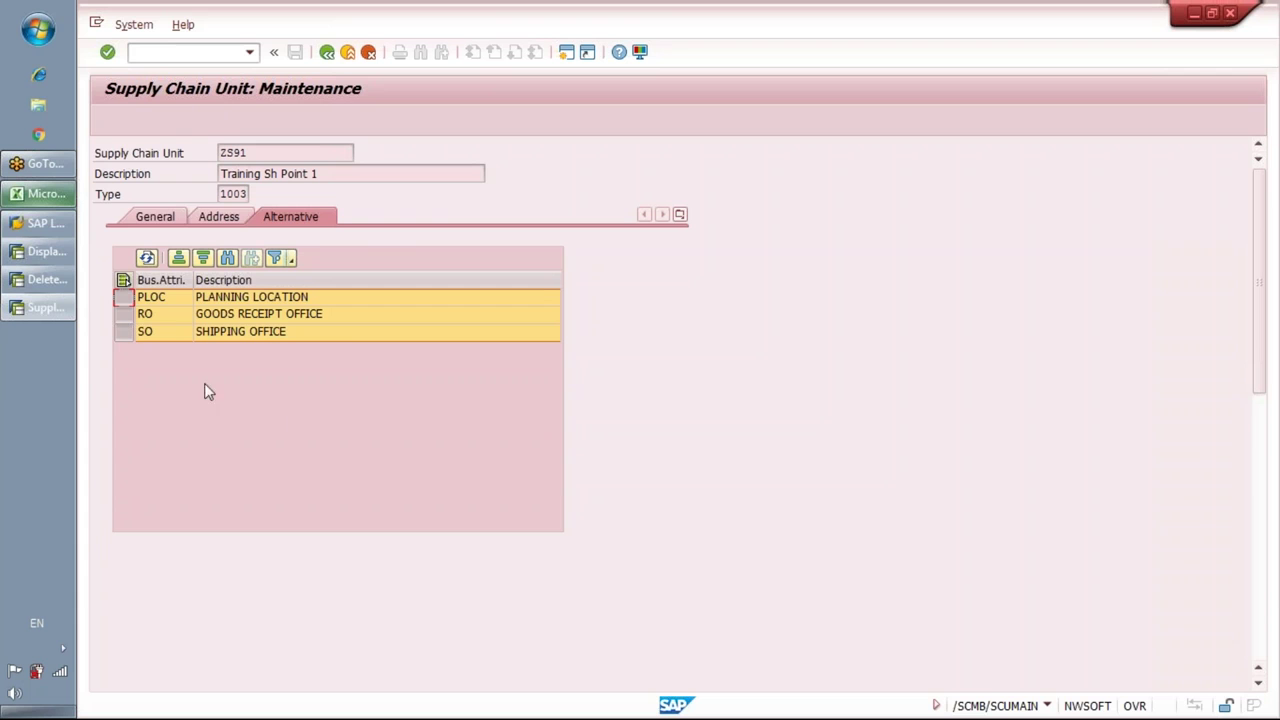
left_click(54, 200)
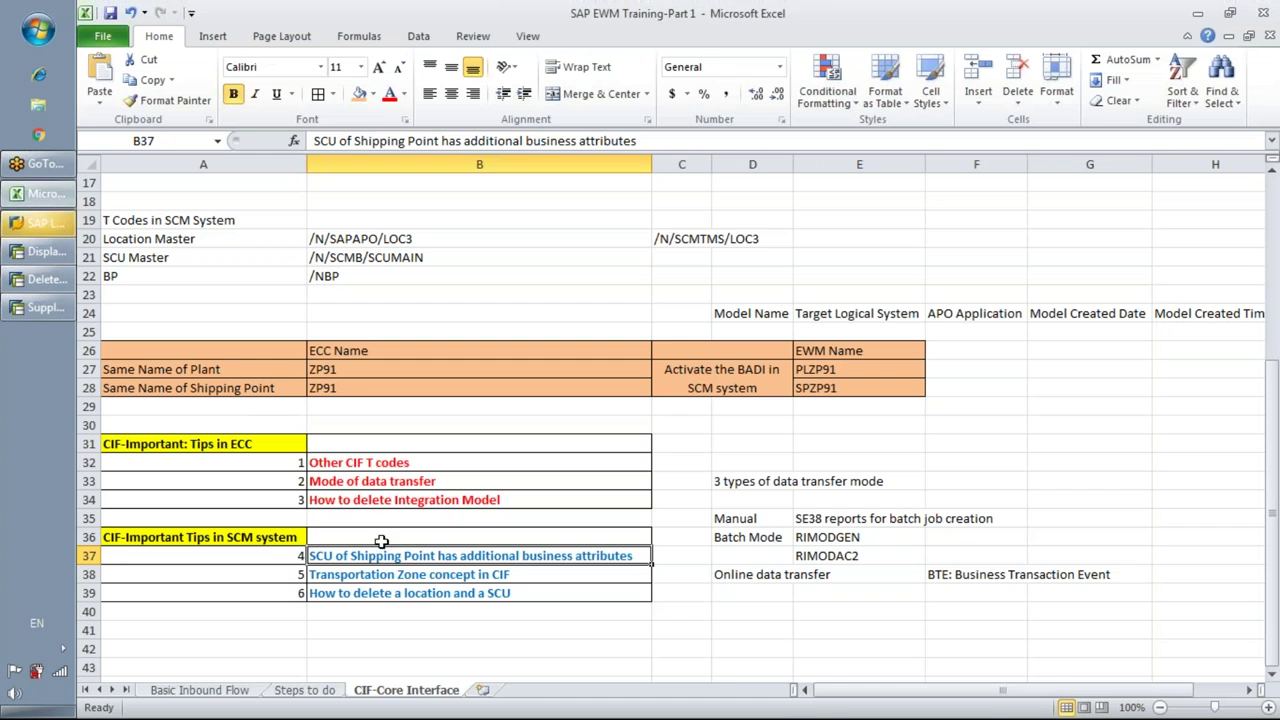
Review the Excel tips on deleting a location/SCU and Transportation Zones, then run /nmm03
left_click(410, 593)
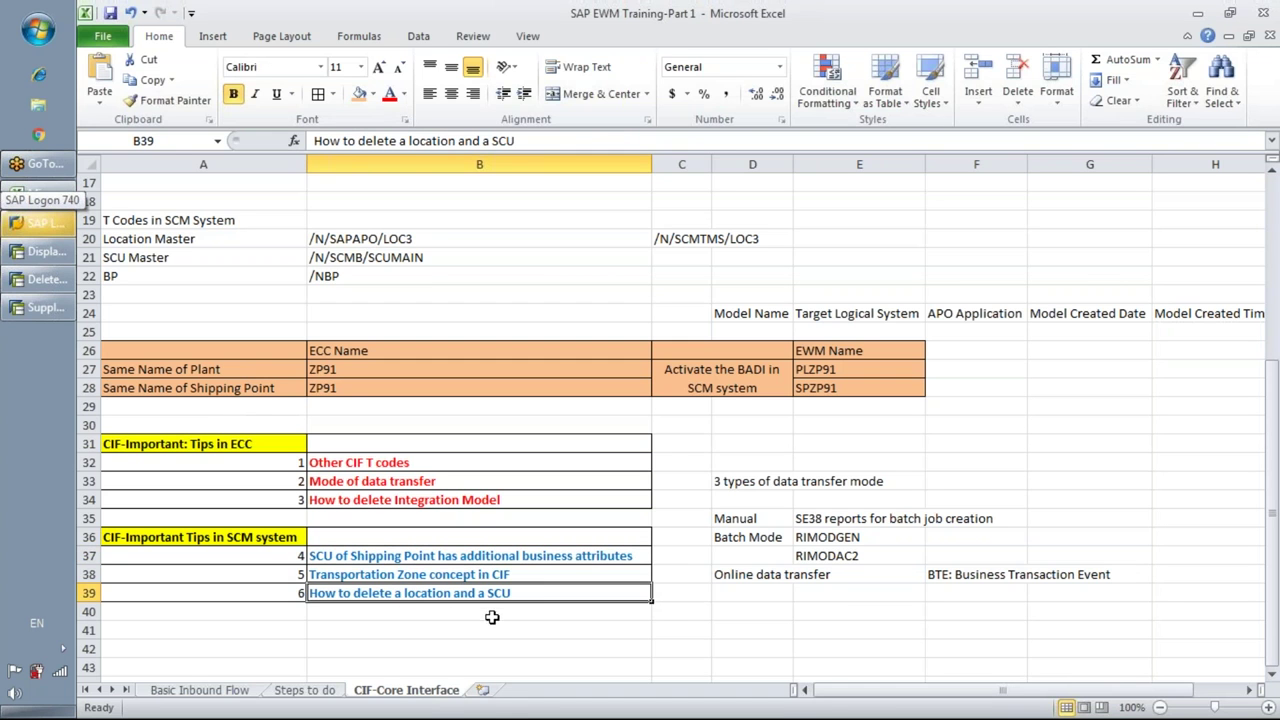
left_click(442, 575)
left_click(45, 308)
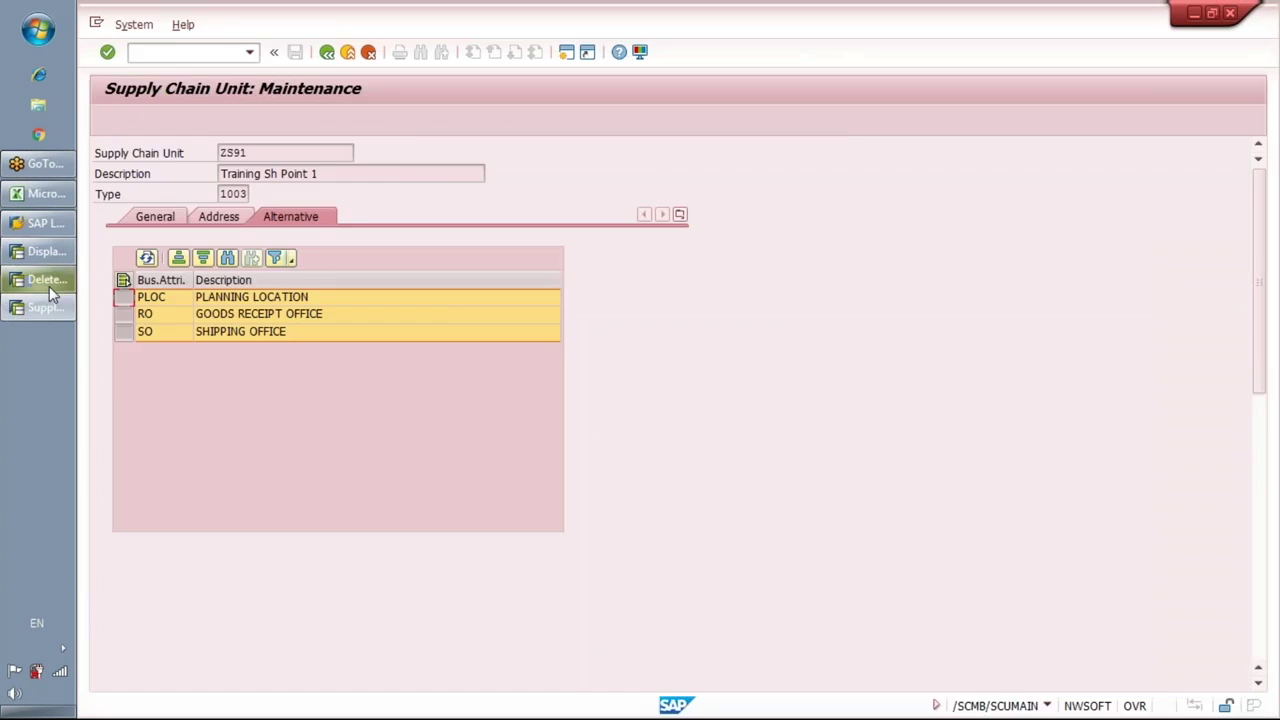
left_click(49, 284)
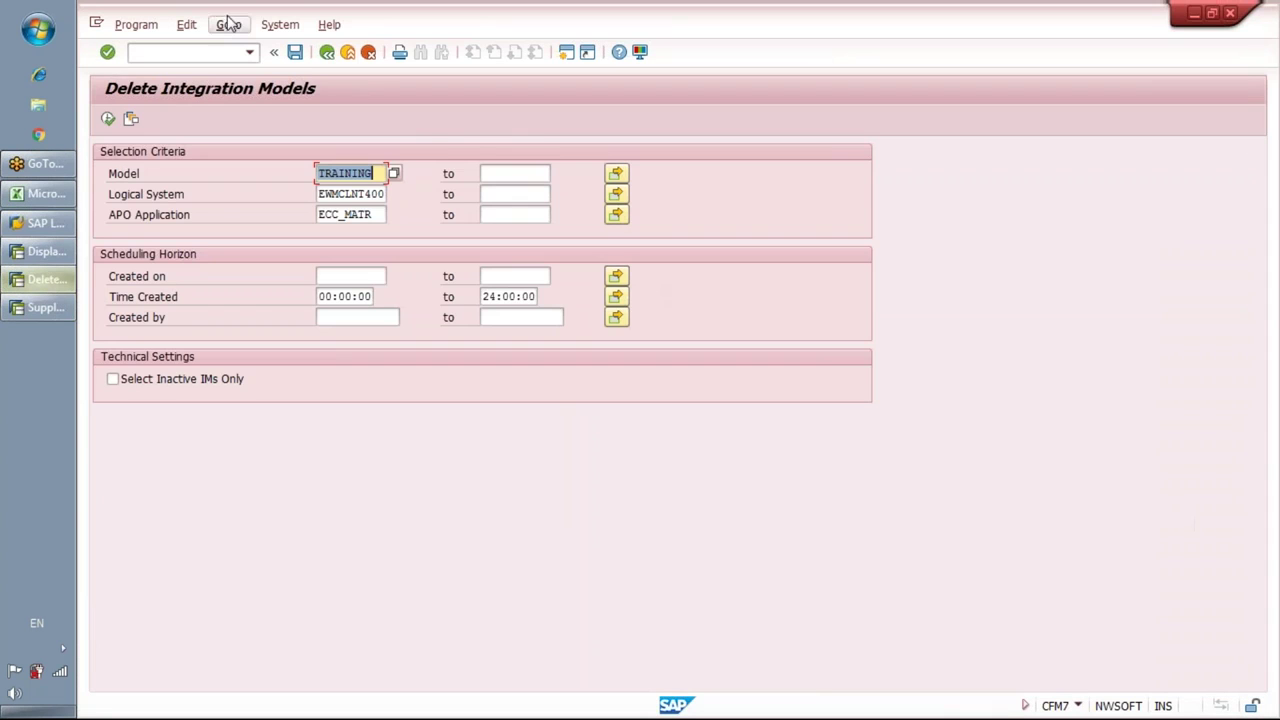
left_click(50, 250)
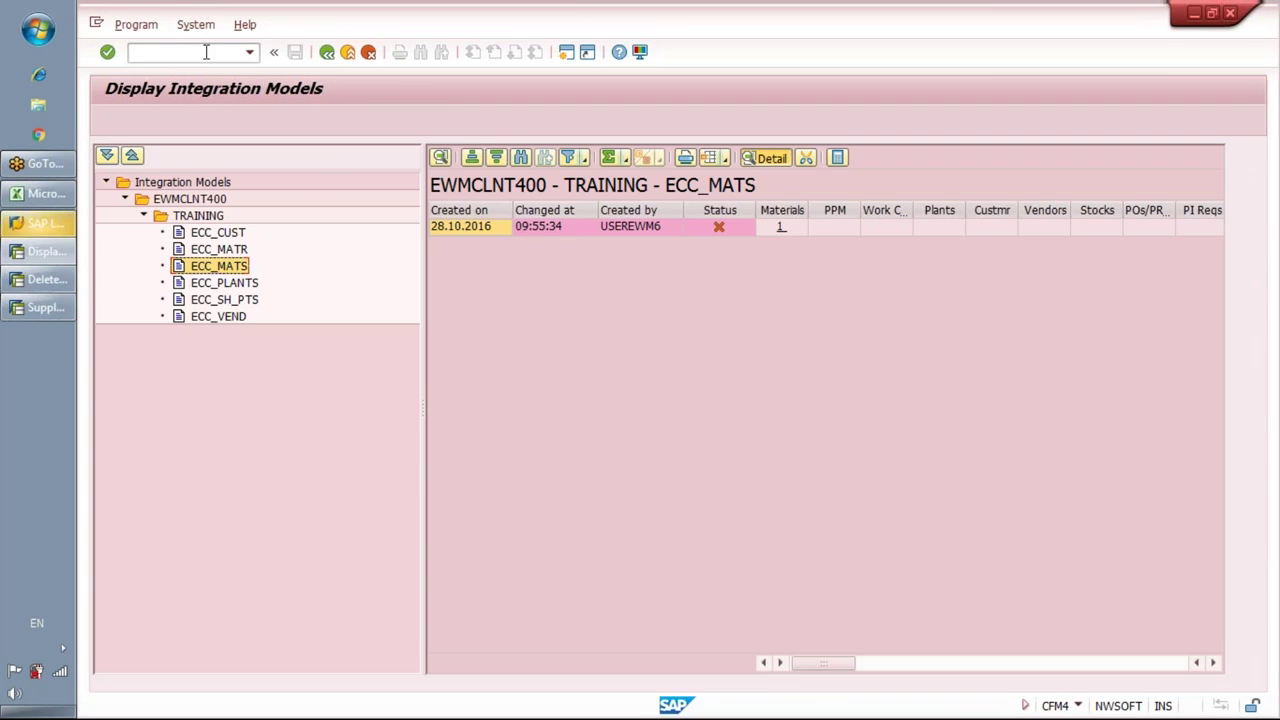
type("/n")
type("mm03")
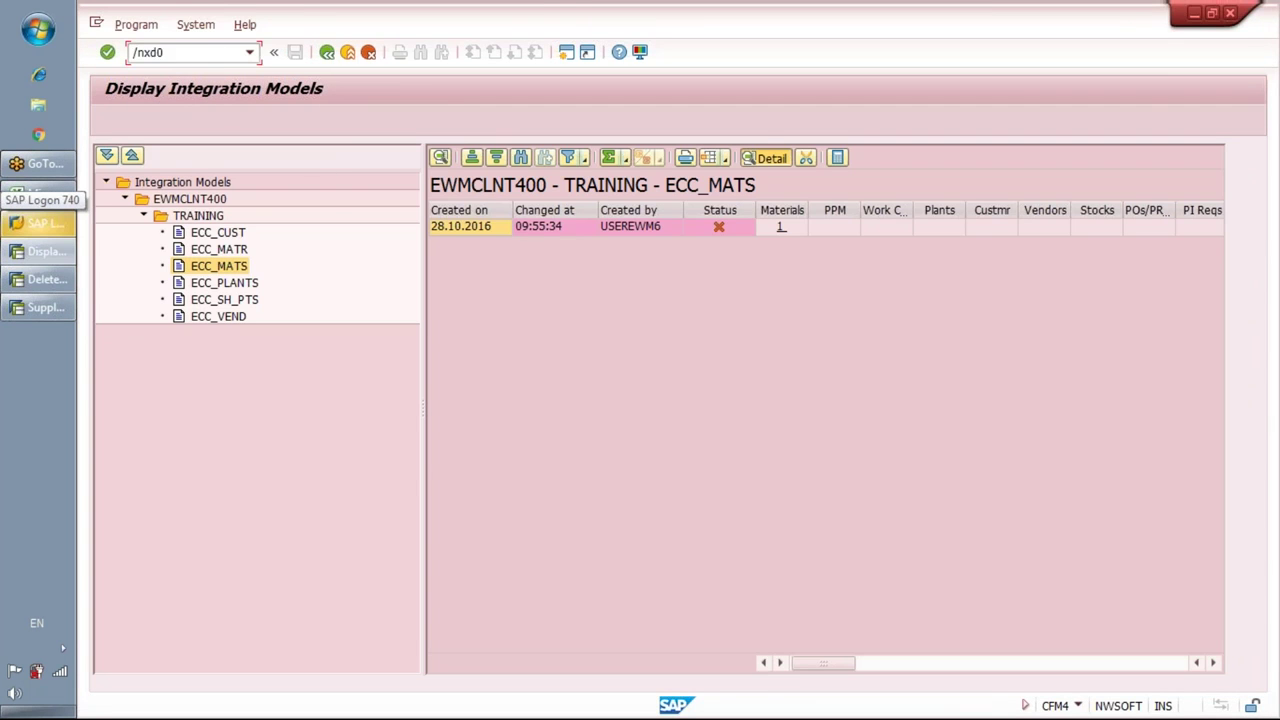
key("Return")
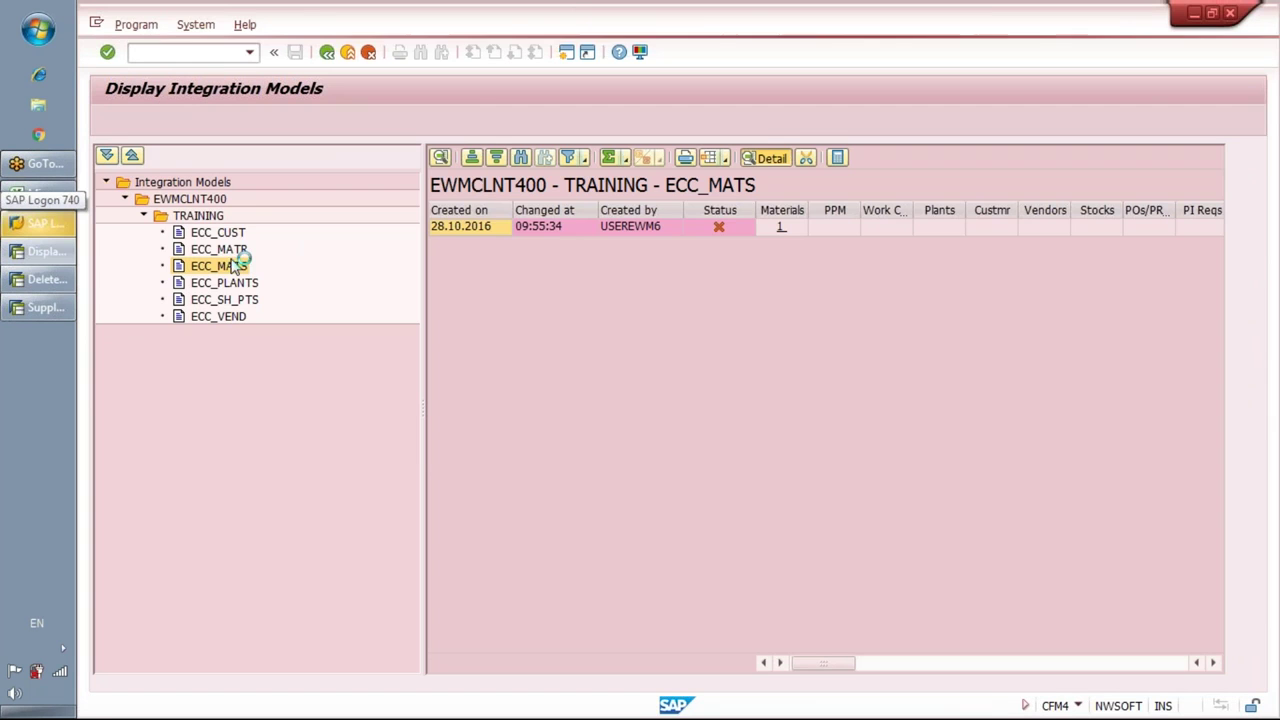
Log on to NEW ECC with the saved user name and password
left_click(44, 226)
left_click(482, 226)
key("Return")
key("Down")
key("Tab")
type("********")
key("Return")
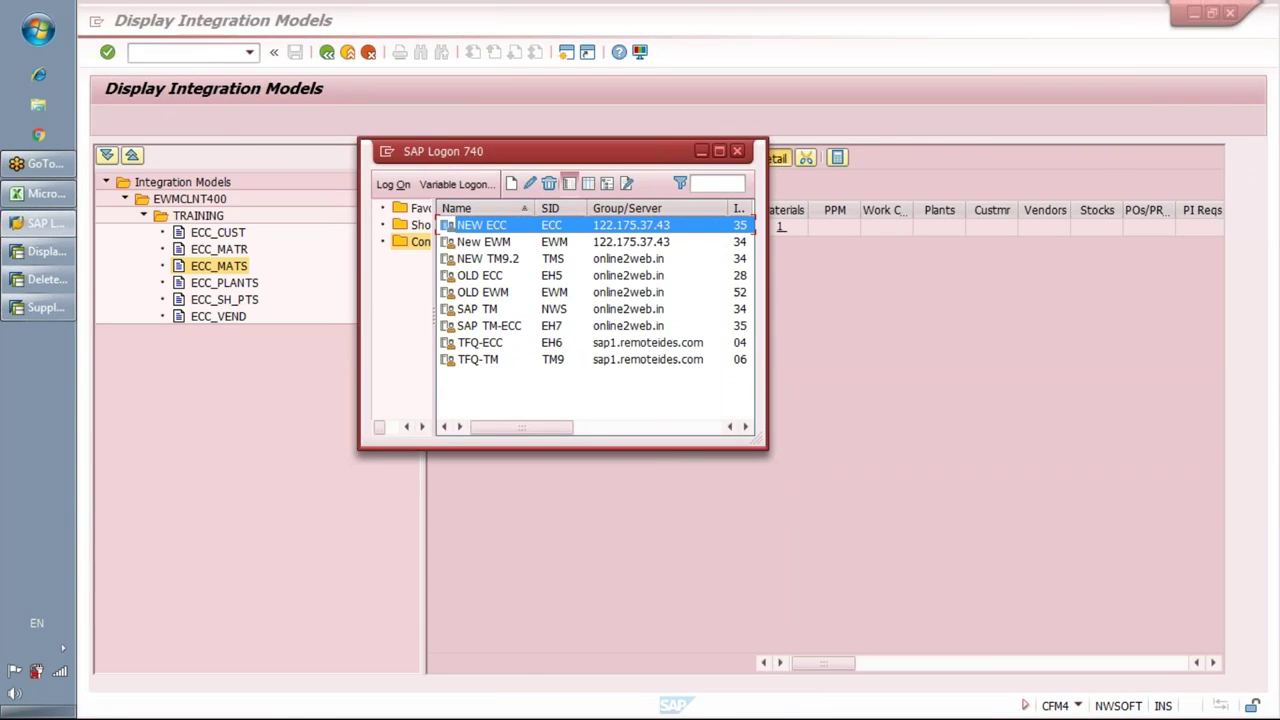
Start a second NEW ECC logon, filling in the saved user name
double_click(483, 226)
key("Down")
key("Return")
key("Tab")
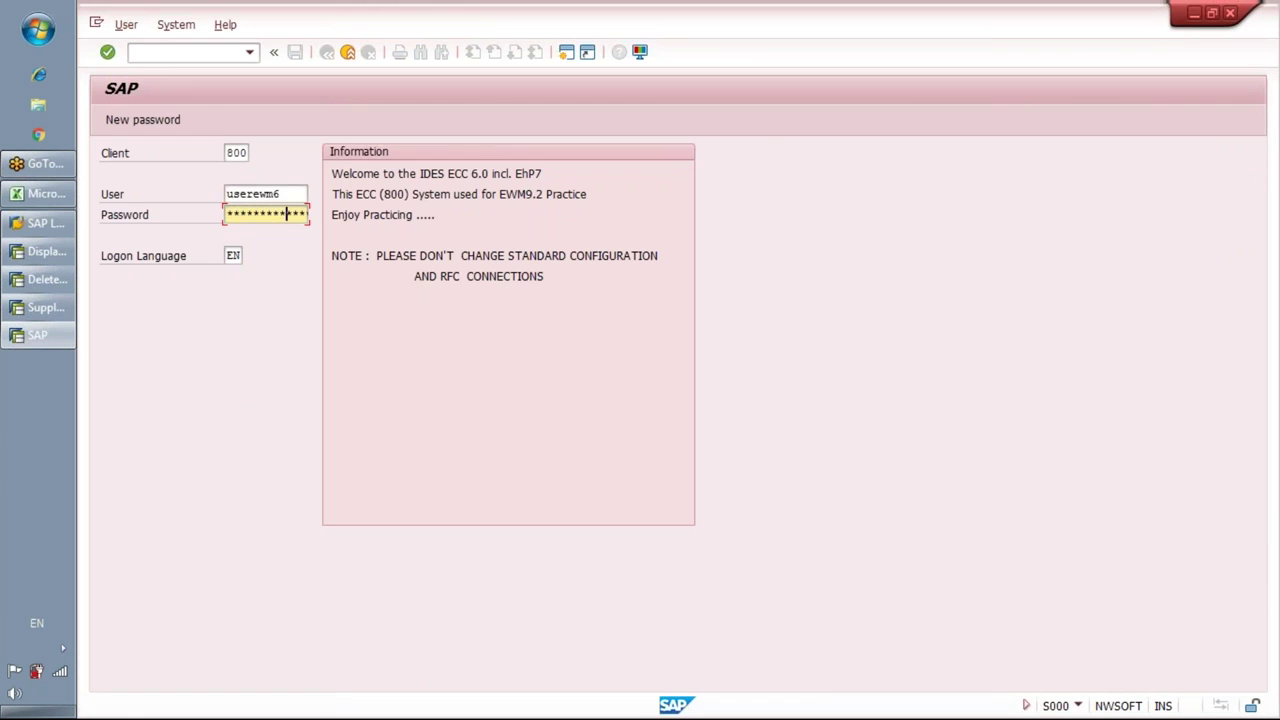
Submit the logon and continue with this multiple logon
key("Return")
left_click(255, 531)
key("Return")
type("xd03")
key("Return")
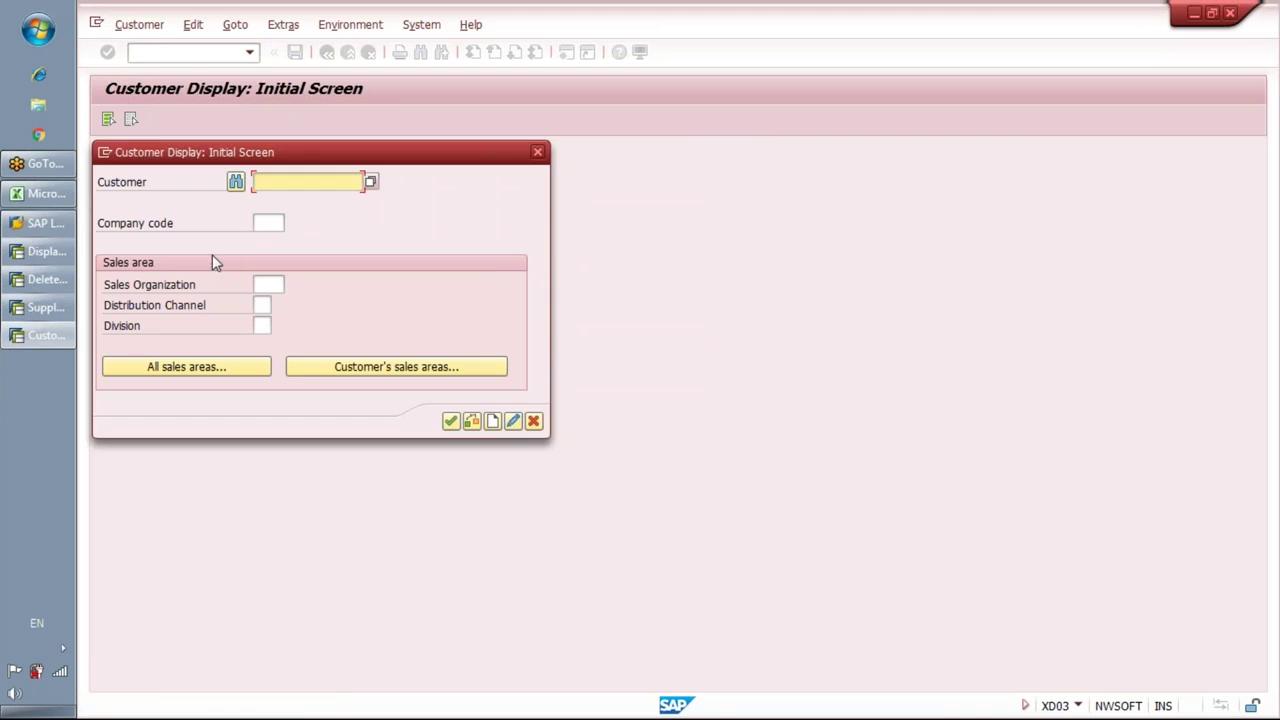
type("c")
left_click(304, 232)
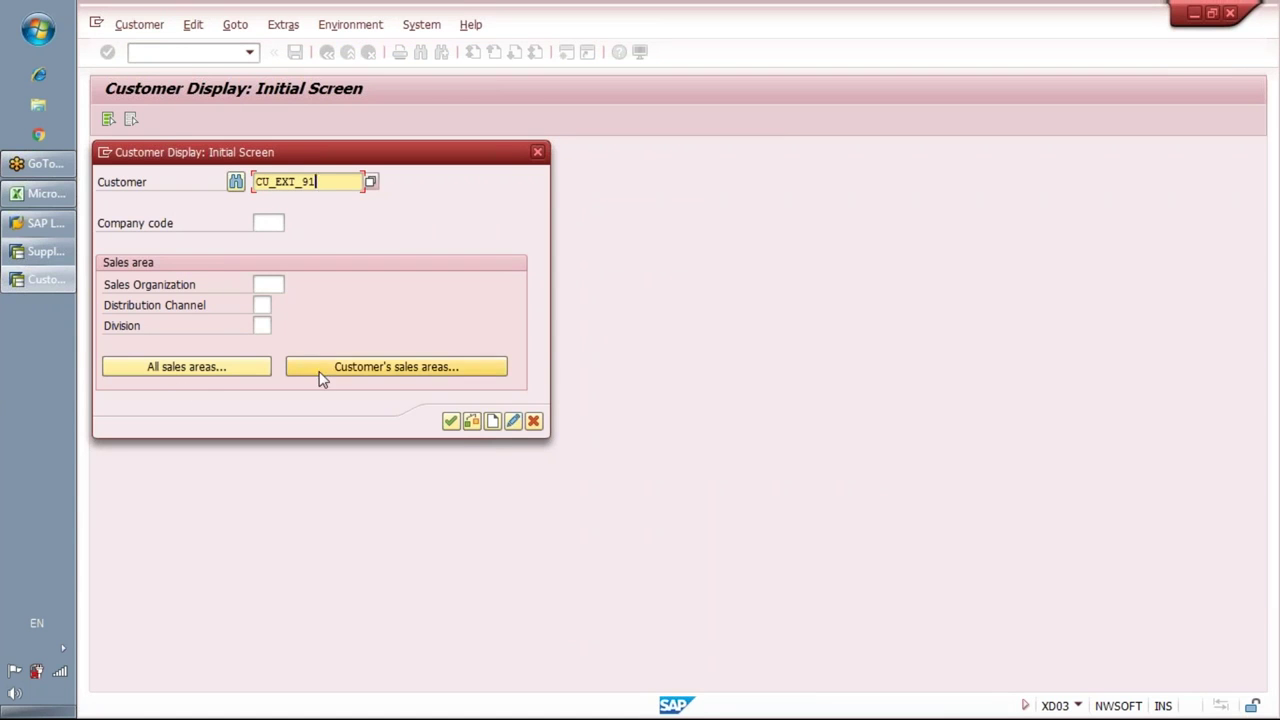
key("Return")
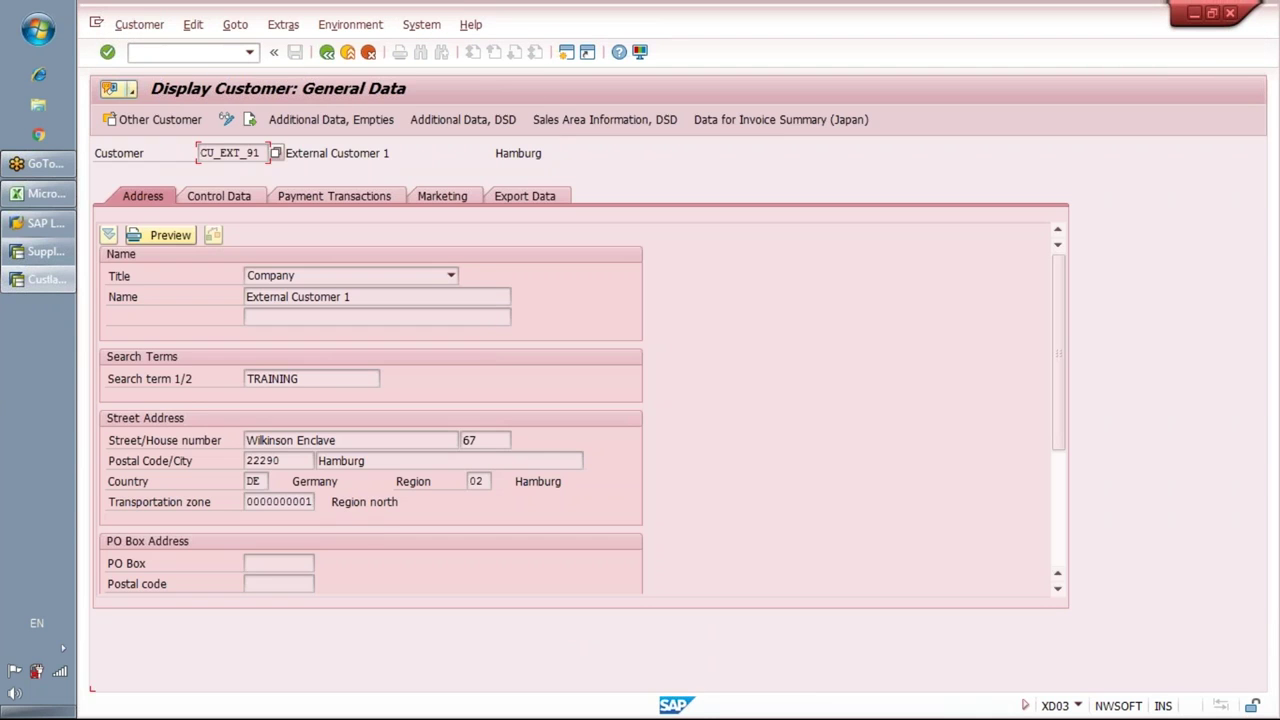
left_click_drag(250, 502, 314, 502)
left_click(290, 502)
left_click(252, 481)
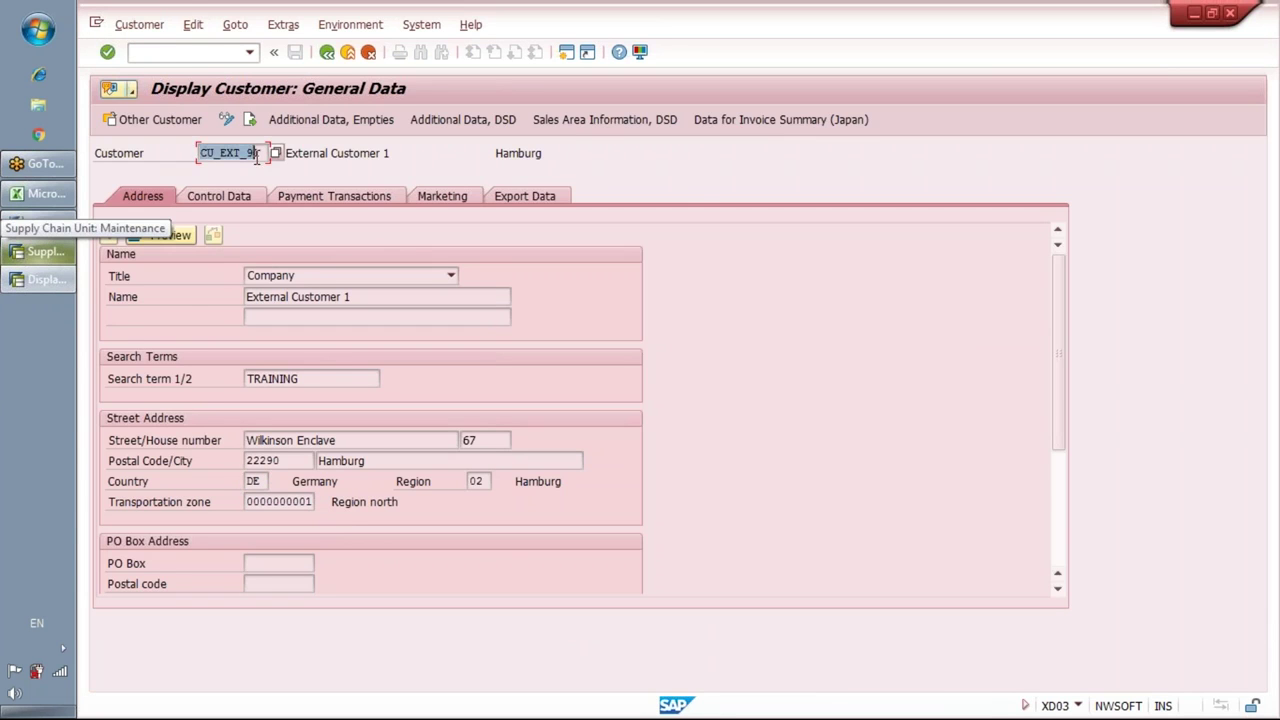
In the SCM menu, expand Transportation Management > Master Data > Transportation Network
left_click(37, 250)
left_click(200, 49)
type("/n")
key("Return")
left_click(188, 240)
double_click(188, 240)
double_click(188, 240)
double_click(236, 220)
double_click(243, 237)
left_click(200, 254)
double_click(200, 254)
double_click(234, 288)
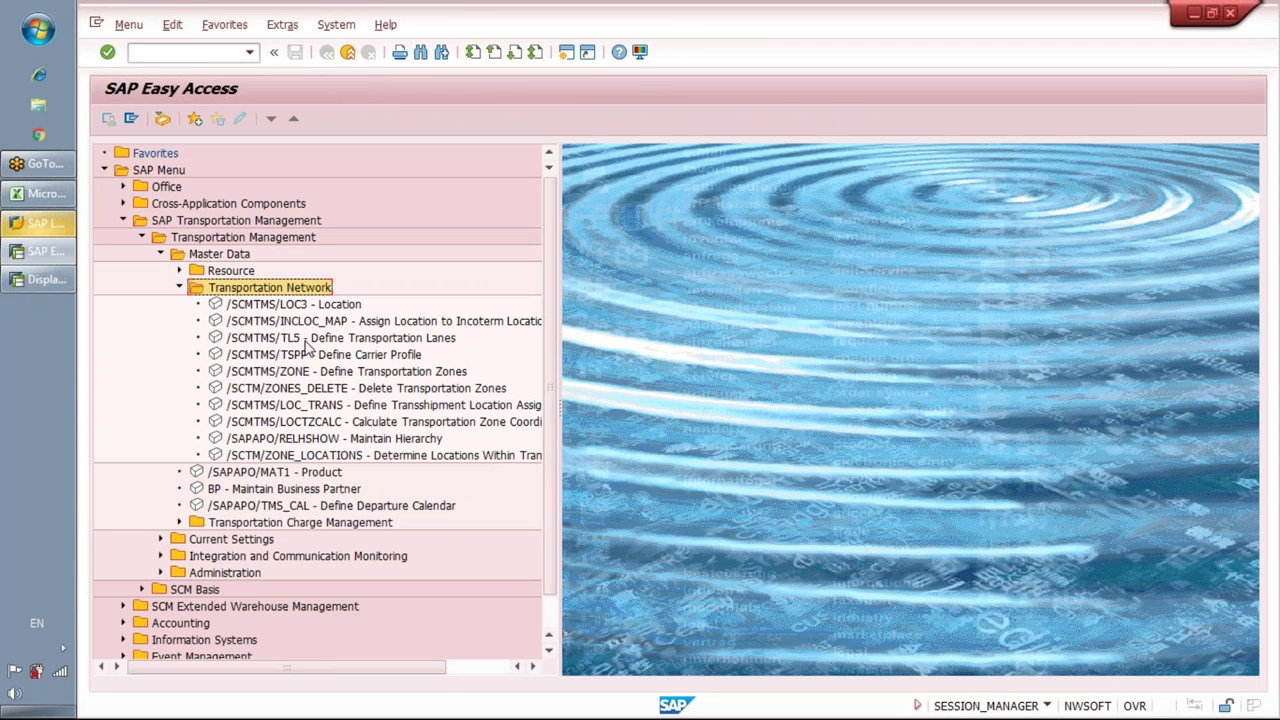
double_click(315, 373)
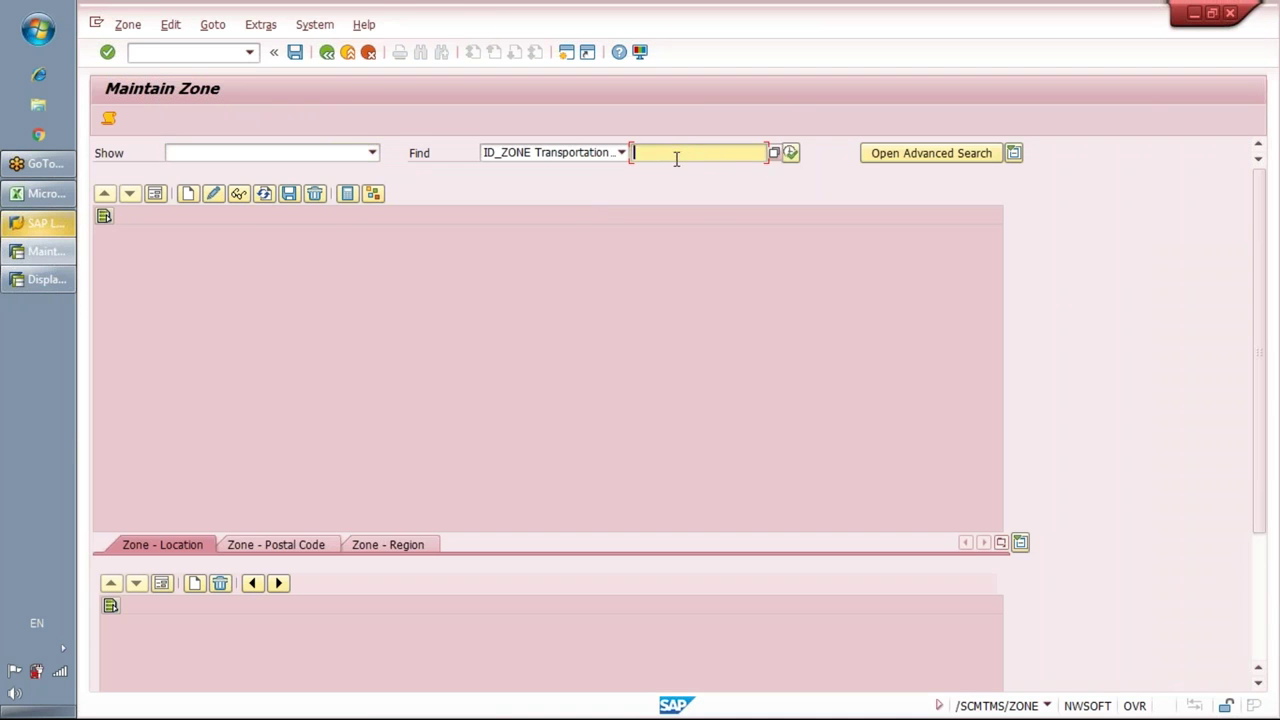
type("*CU_EXT_91")
key("BackSpace")
key("BackSpace")
key("BackSpace")
key("BackSpace")
key("BackSpace")
key("BackSpace")
key("BackSpace")
key("BackSpace")
key("Down")
key("Return")
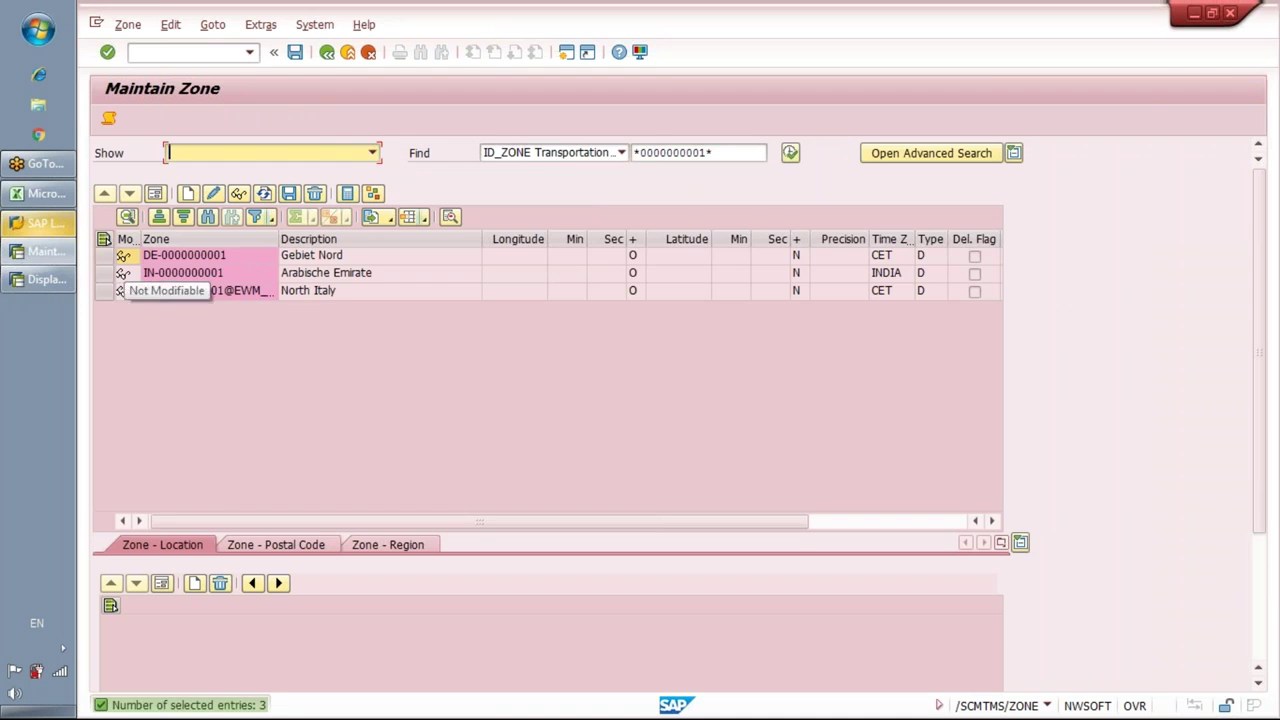
key("alt+Tab")
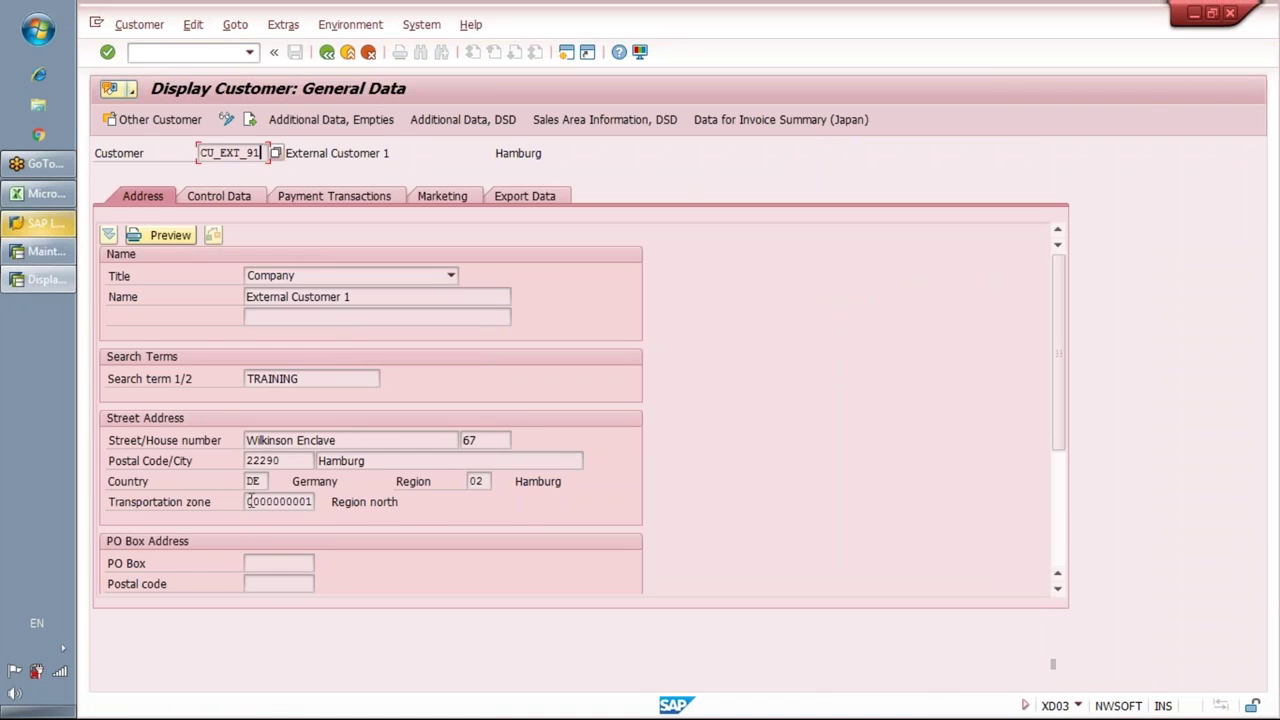
left_click_drag(249, 501, 314, 500)
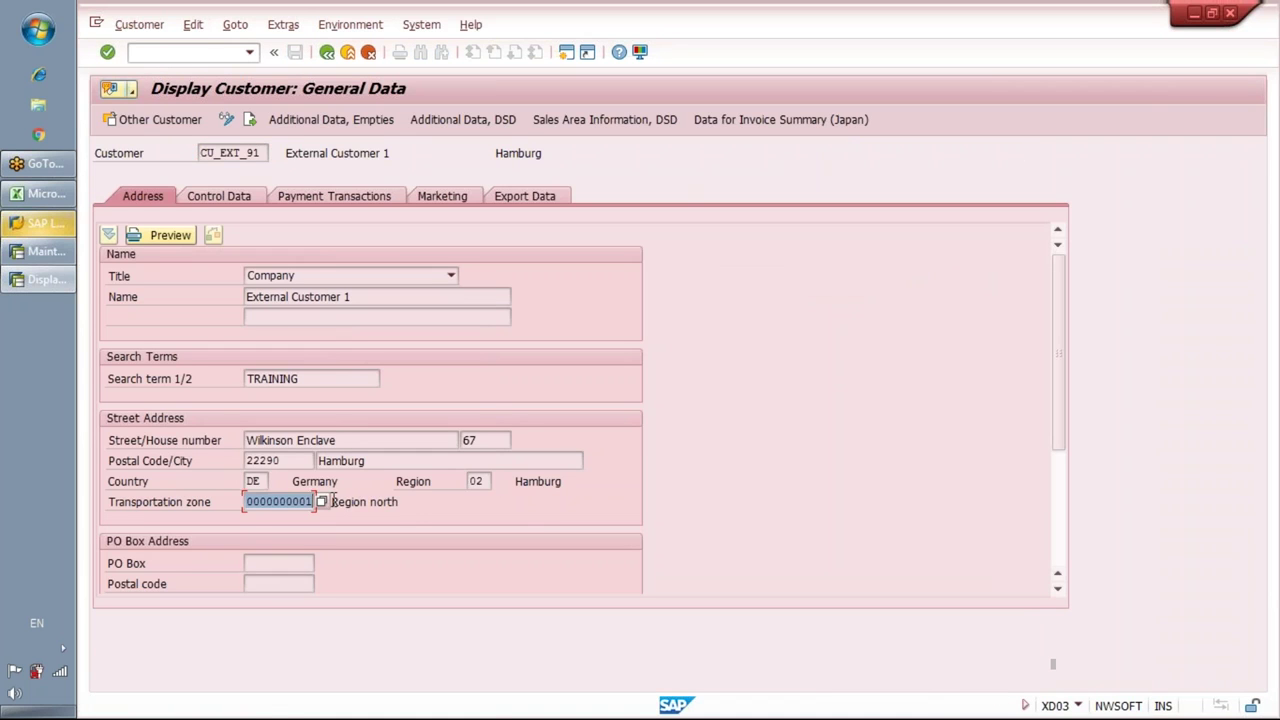
left_click(334, 500)
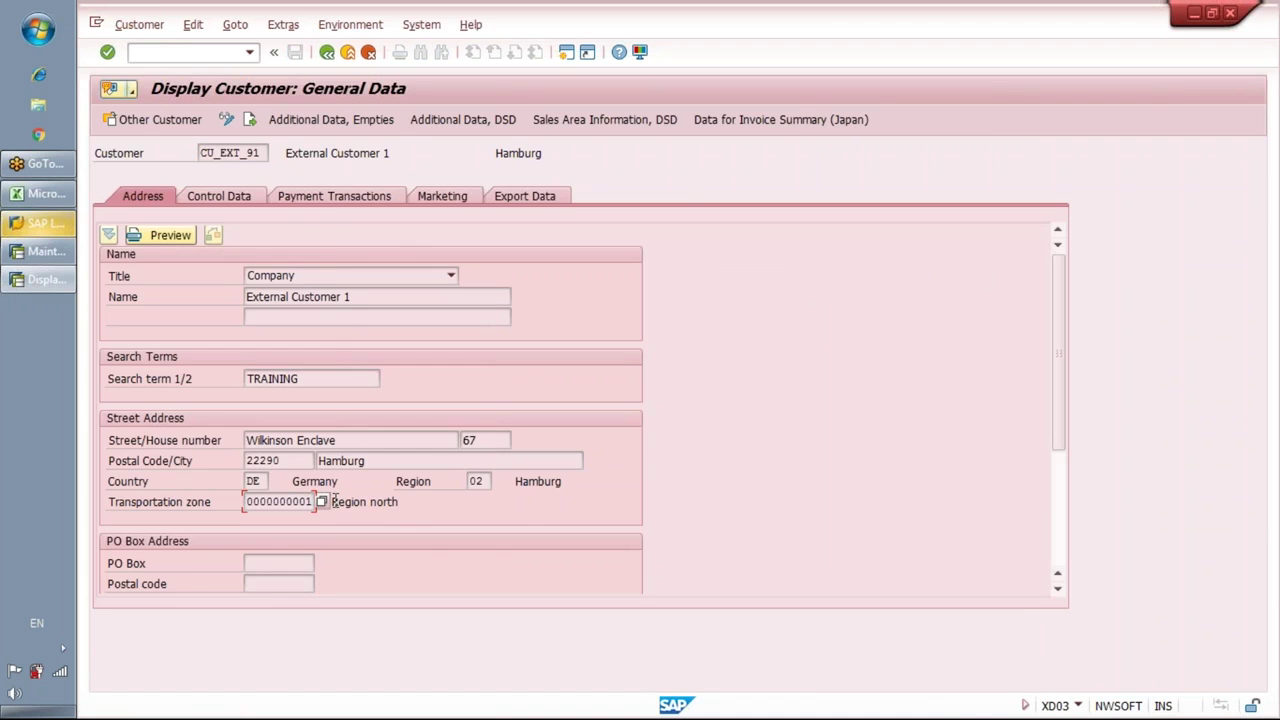
key("alt+Tab")
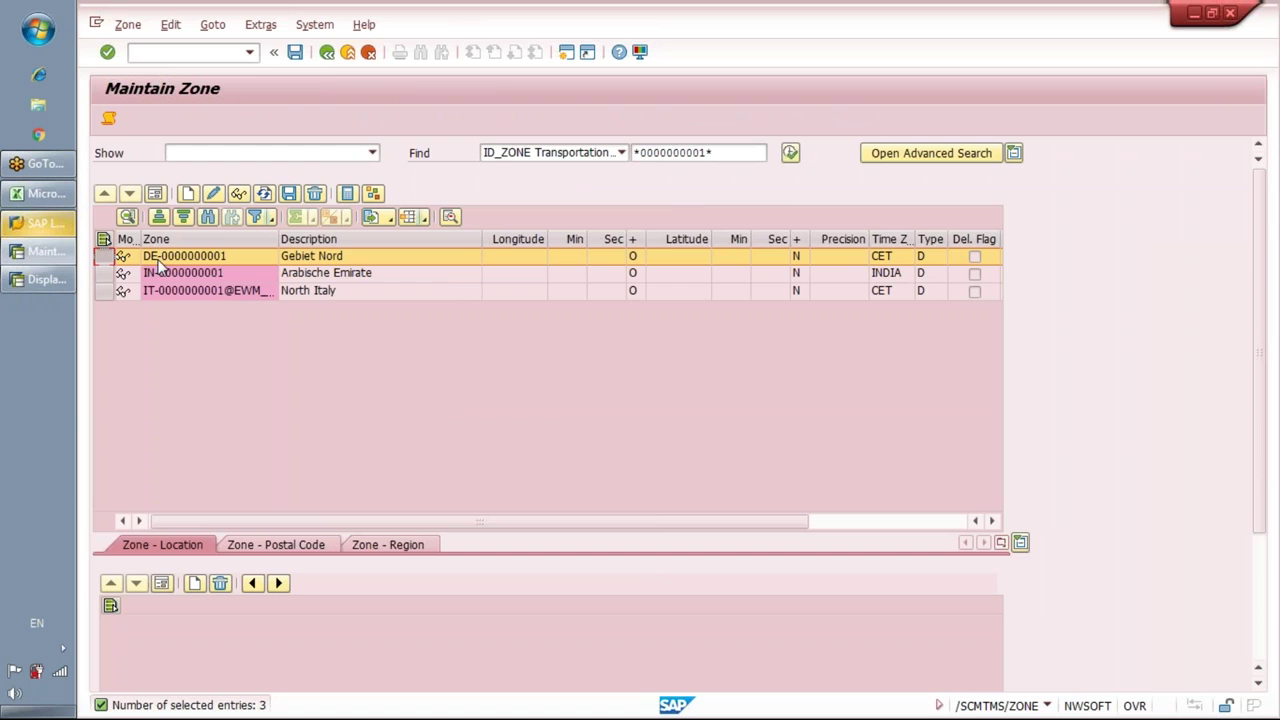
key("alt+Tab")
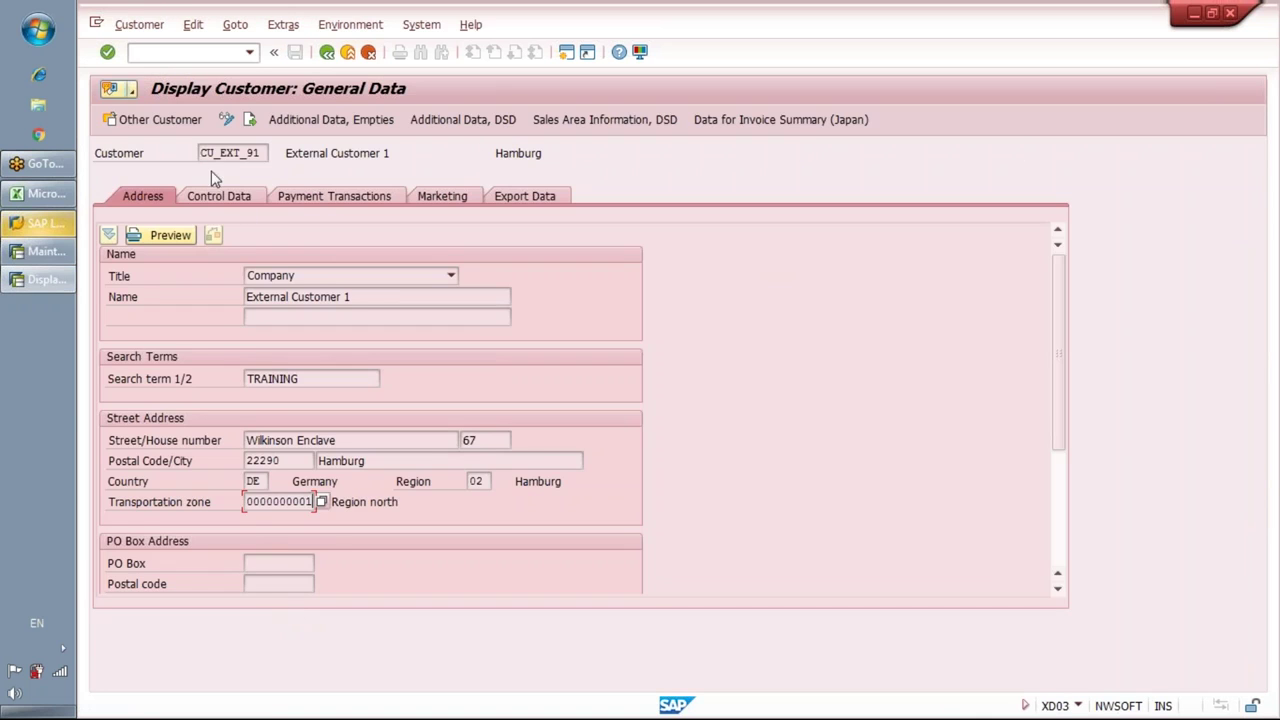
key("alt+Tab")
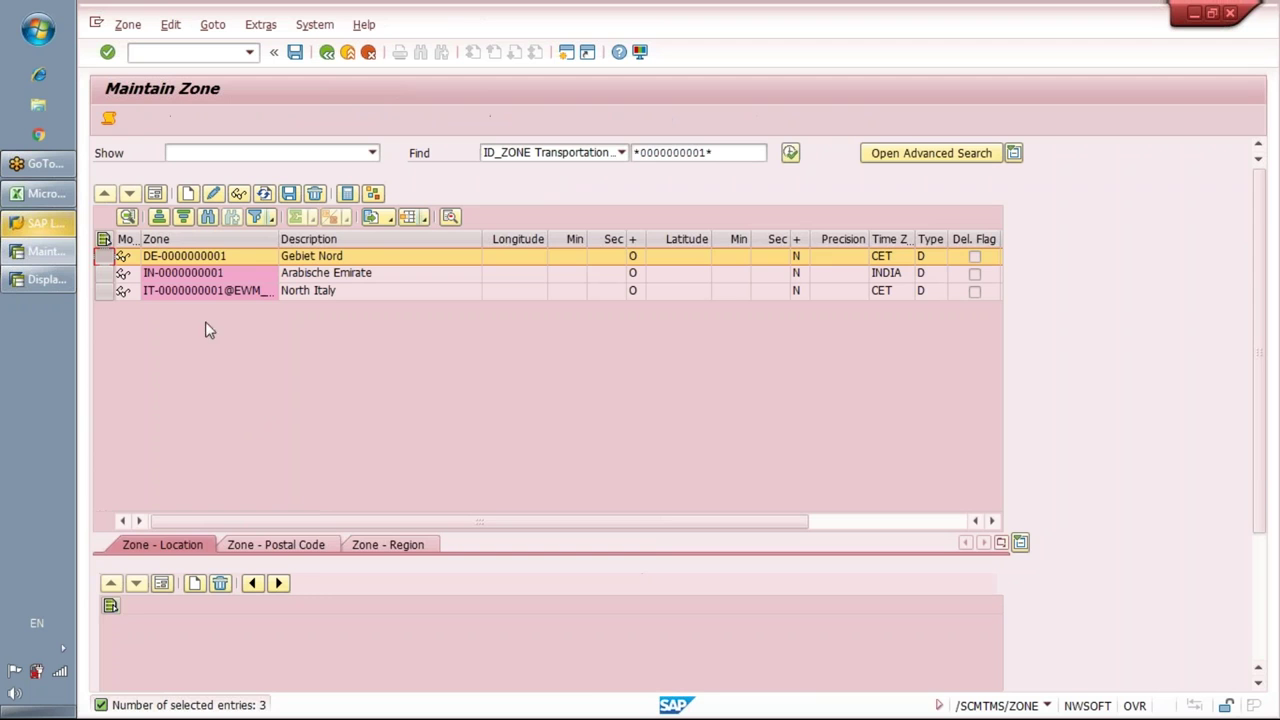
left_click(170, 258)
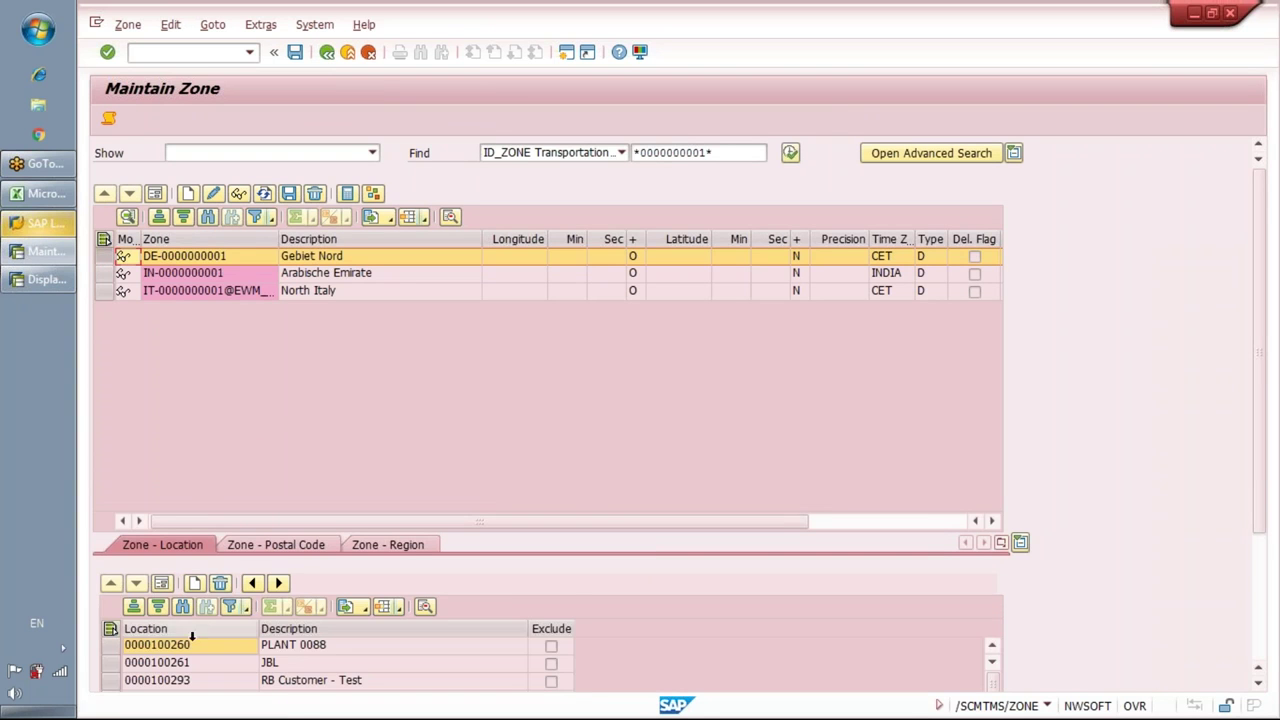
left_click_drag(1260, 323, 1260, 497)
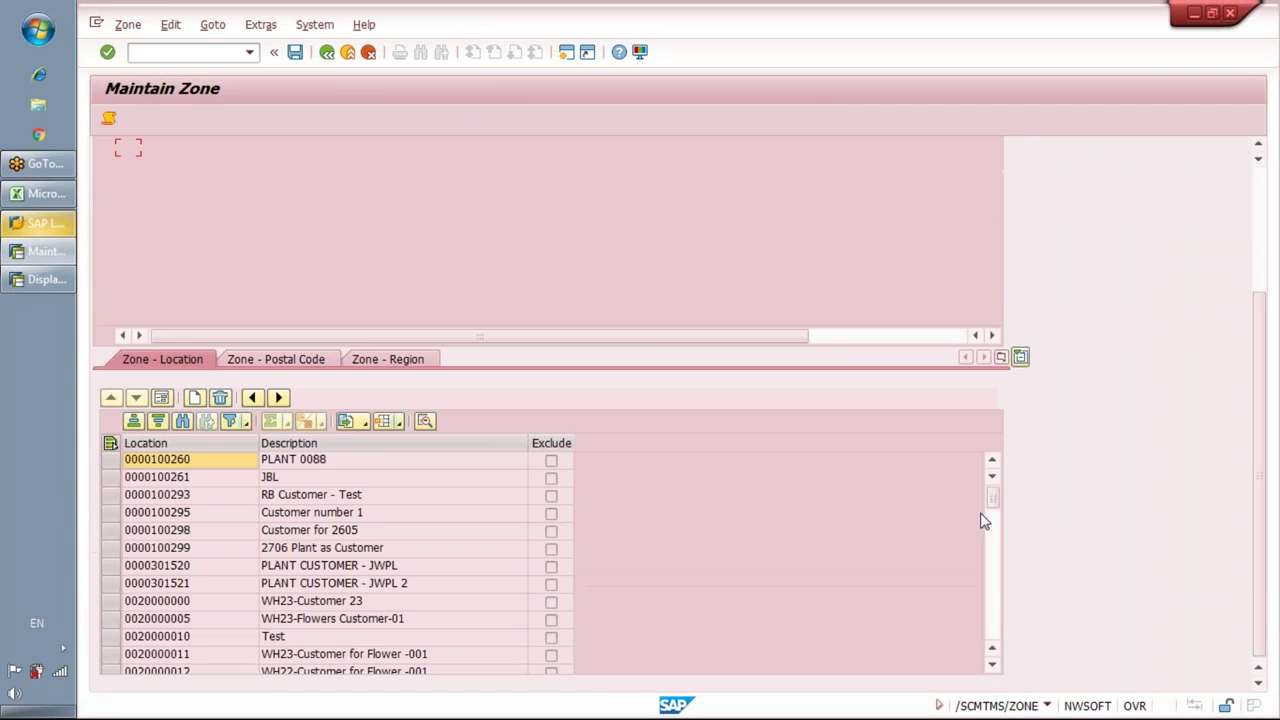
left_click_drag(993, 510, 997, 680)
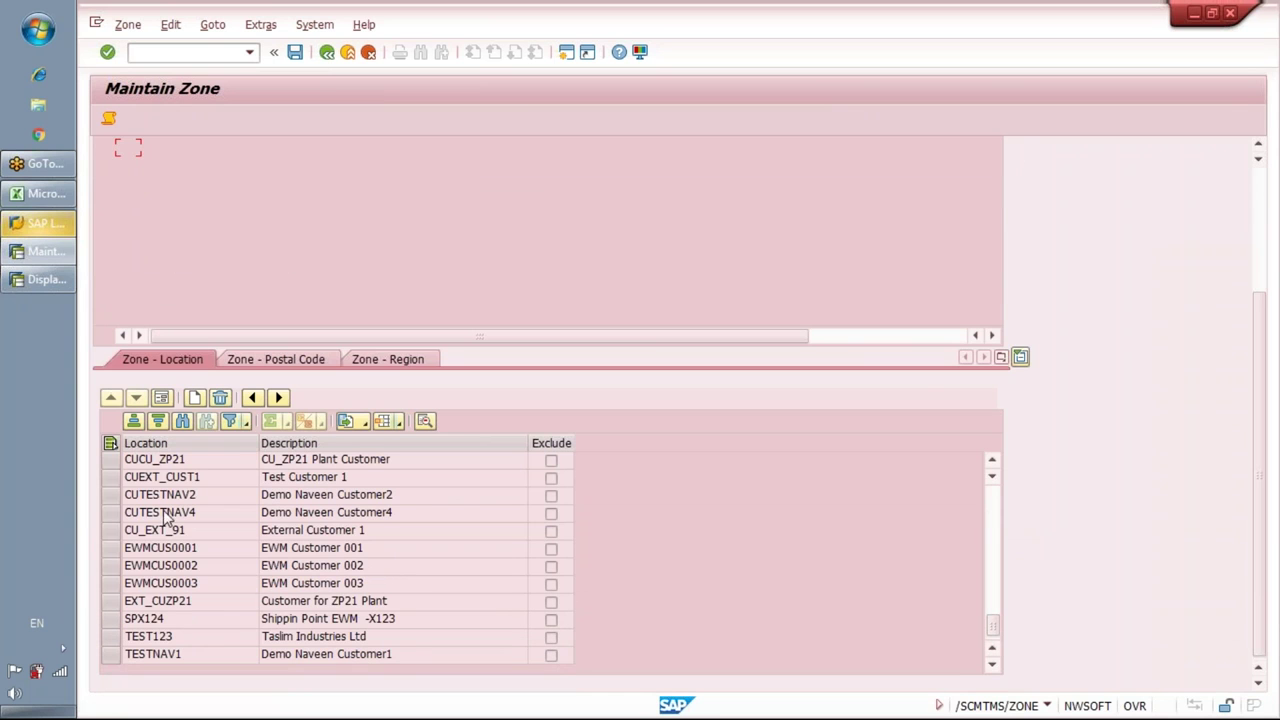
left_click(118, 530)
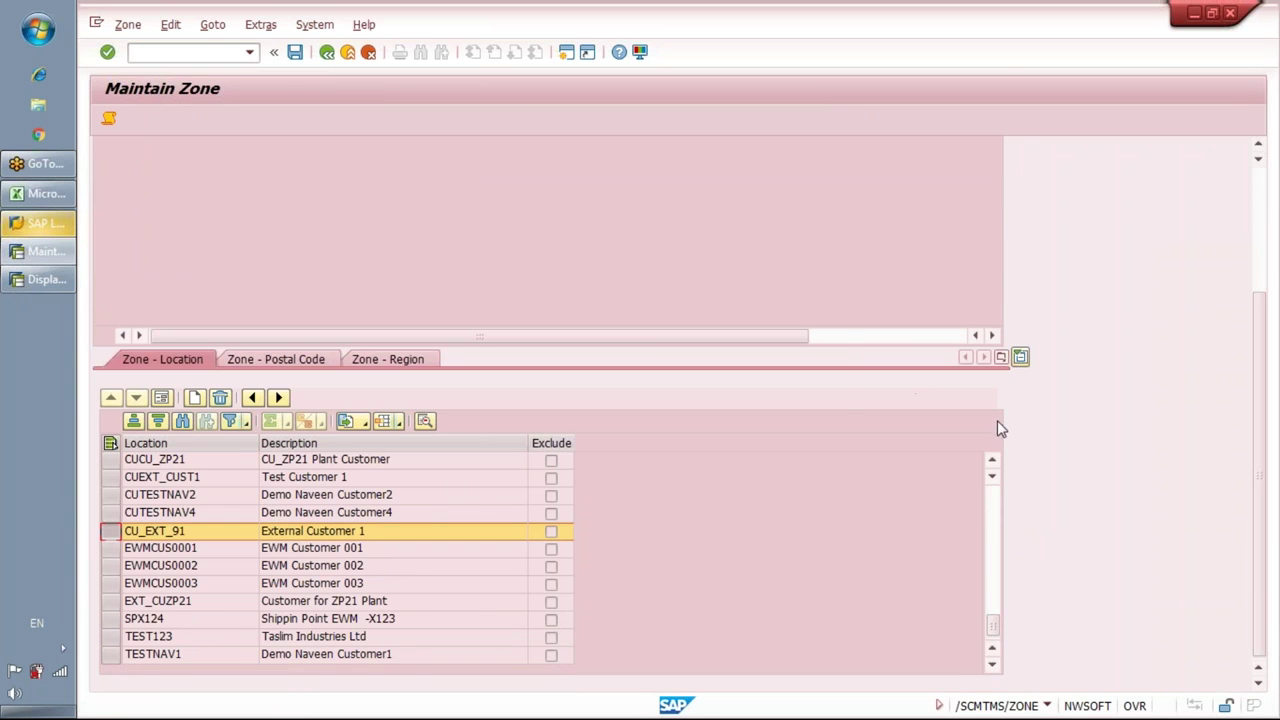
key("alt+Tab")
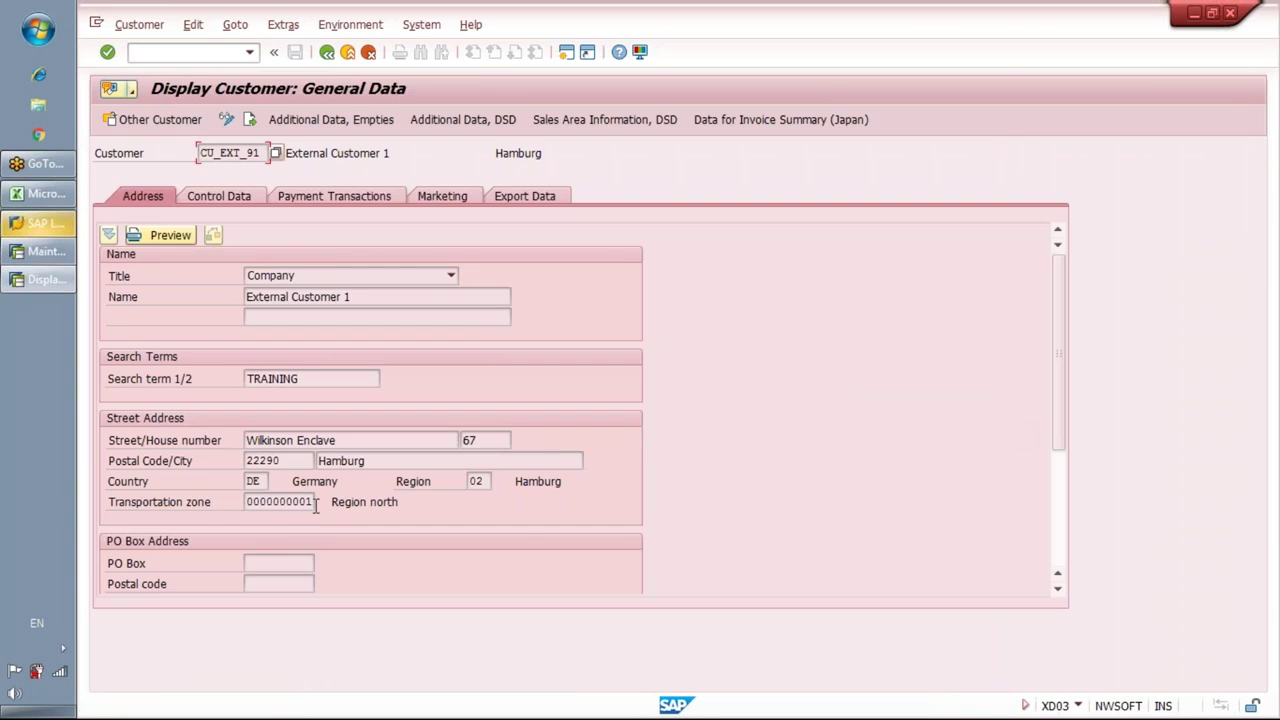
left_click(258, 502)
key("alt+Tab")
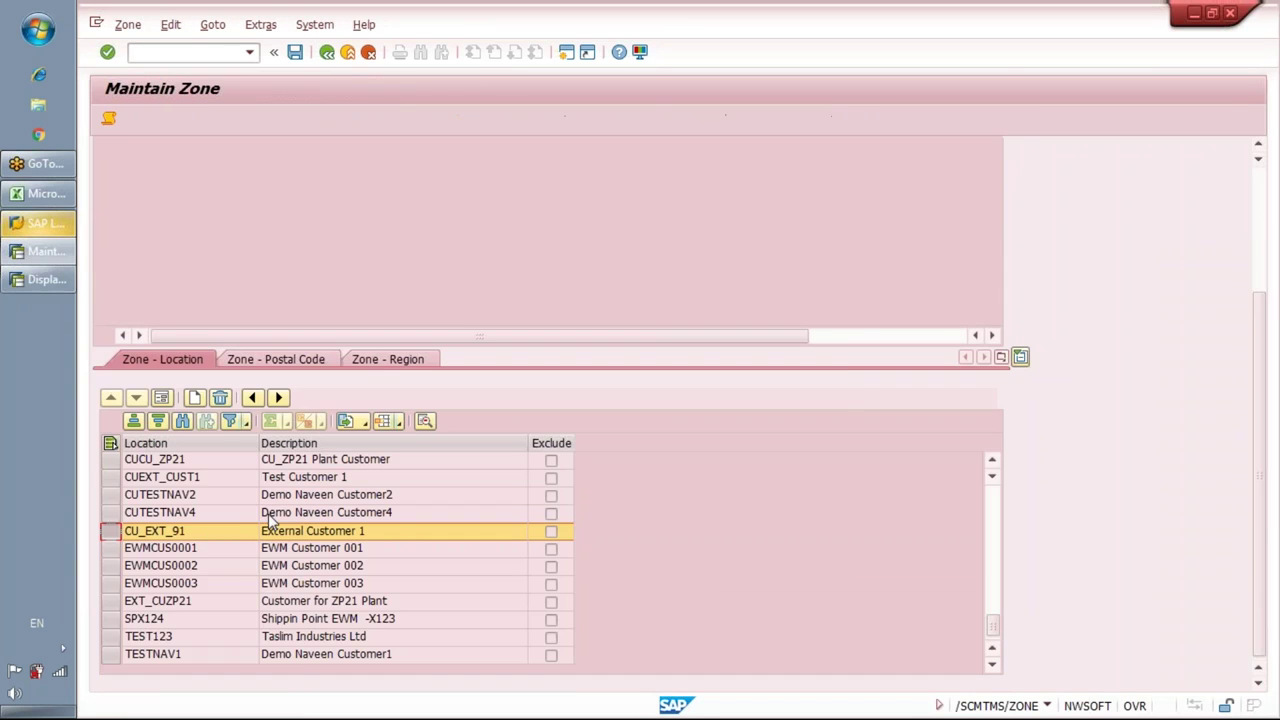
key("alt+Tab")
left_click_drag(248, 501, 318, 500)
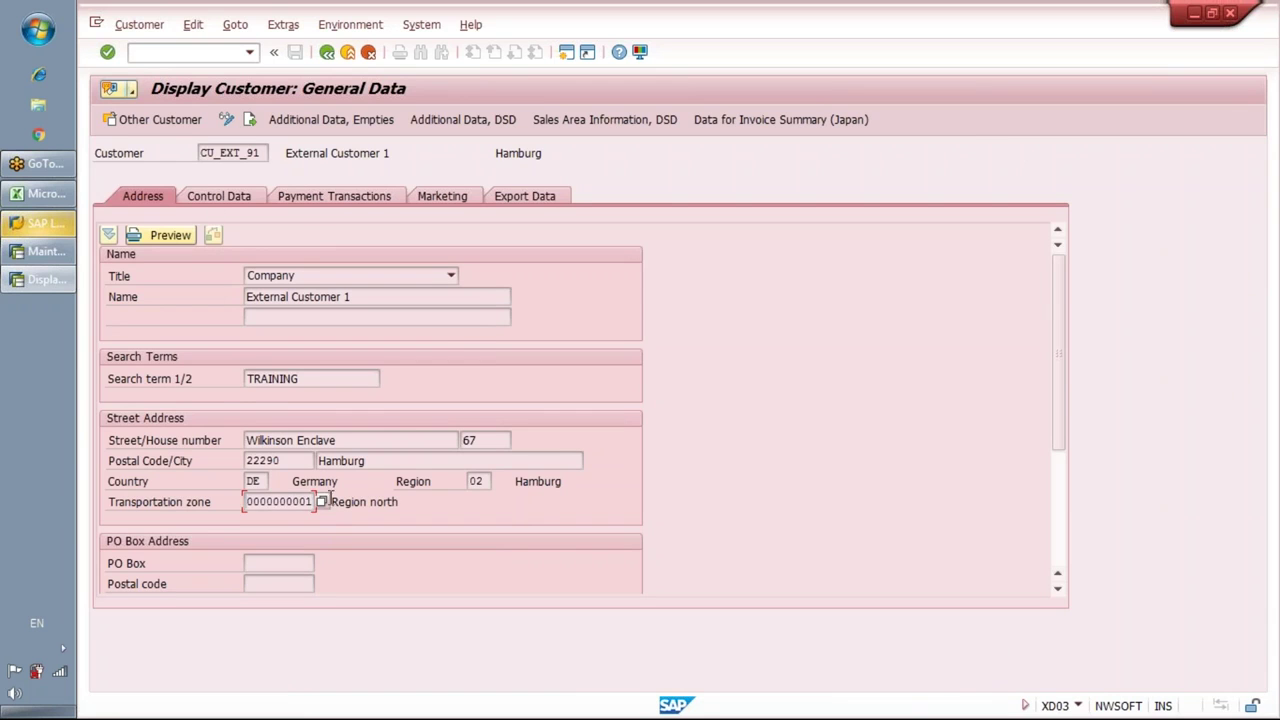
left_click_drag(199, 153, 264, 153)
key("alt+Tab")
scroll(1254, 208, "up", 3)
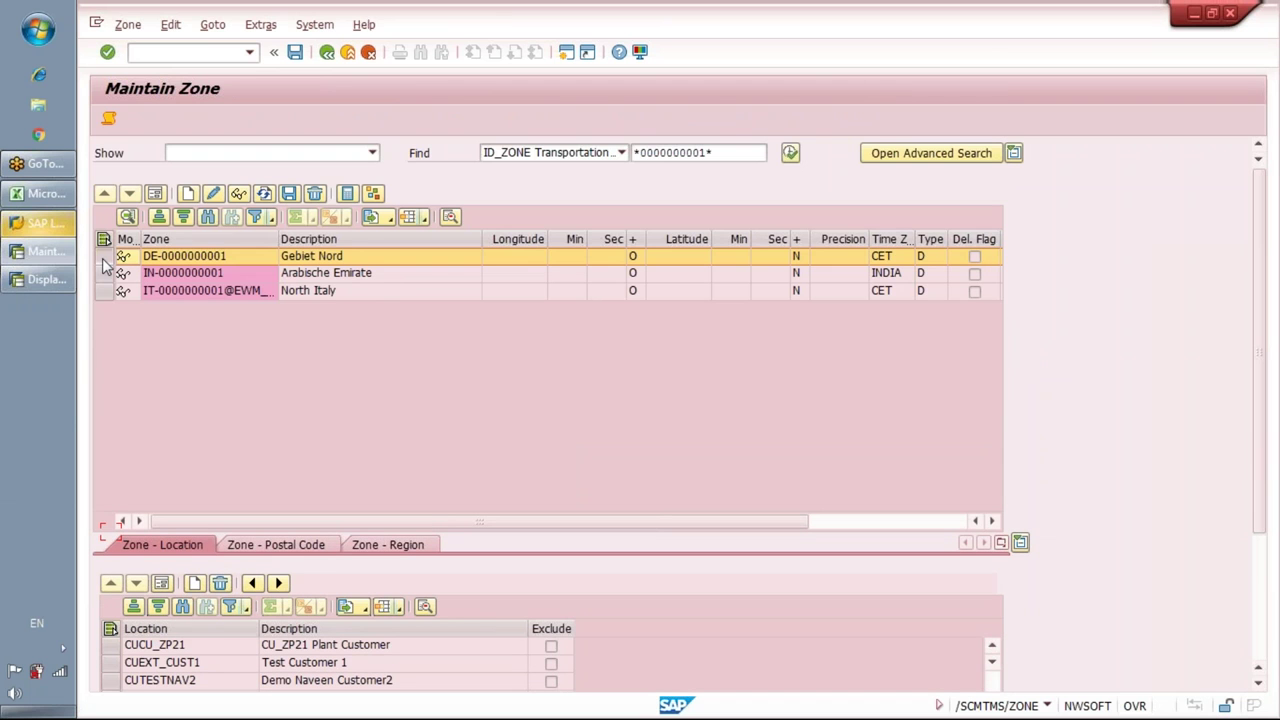
left_click(184, 257)
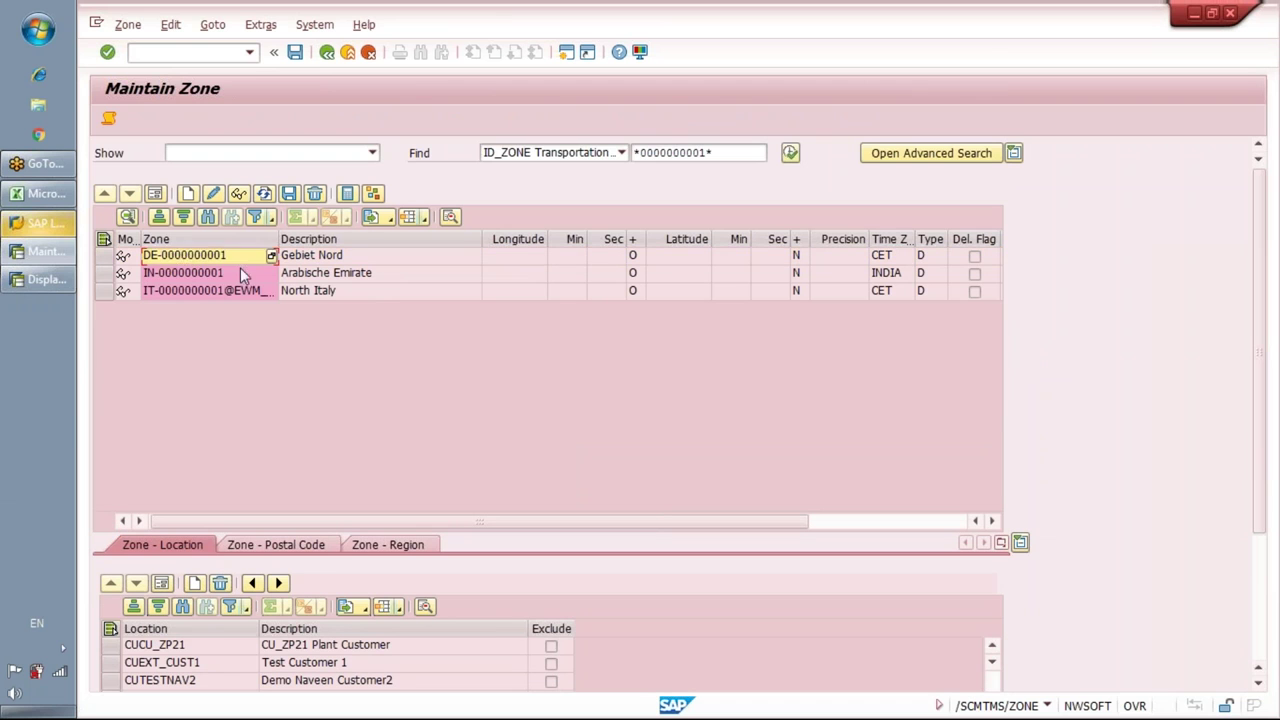
left_click(181, 52)
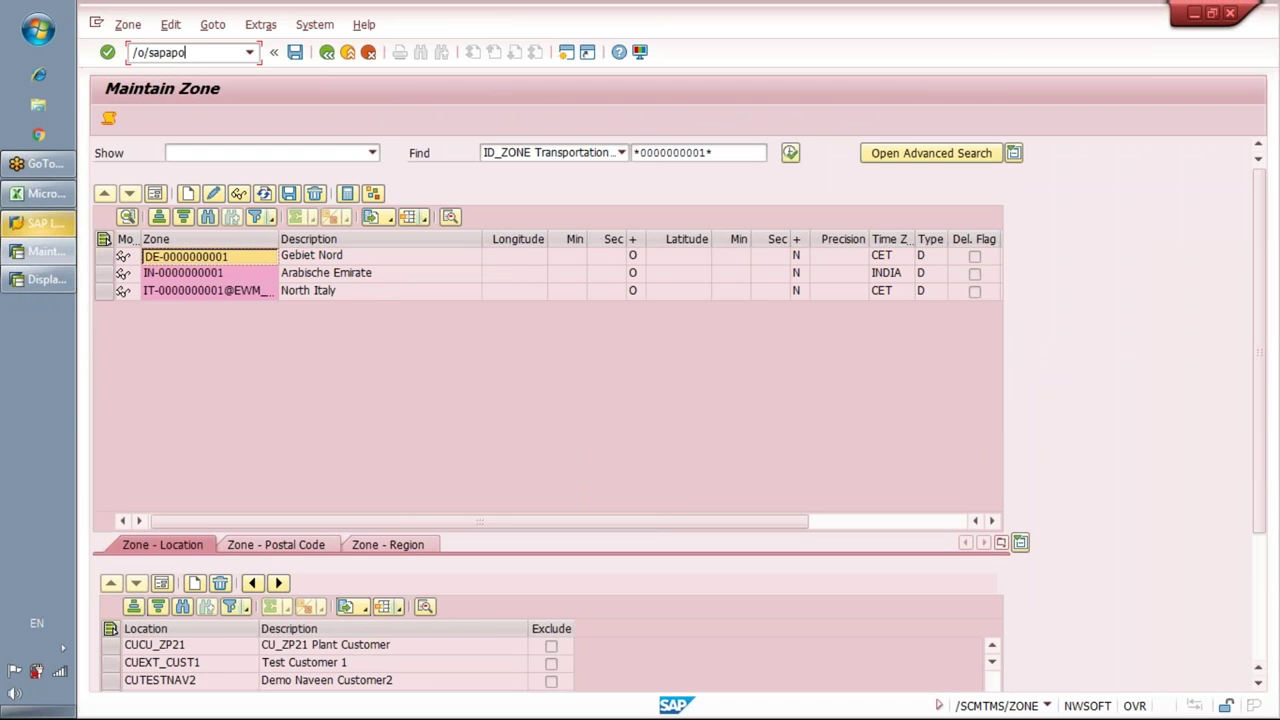
type("/o/sapapo/loc3")
key("Return")
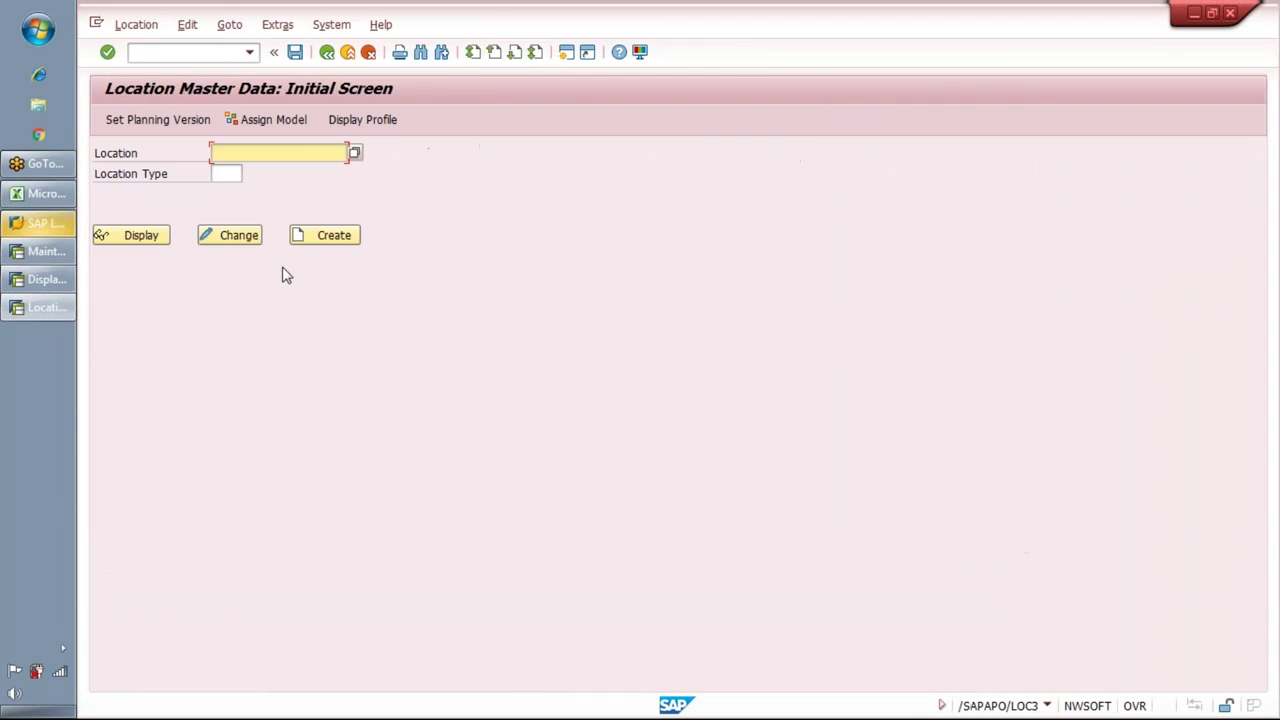
key("ctrl+v")
key("Return")
left_click(228, 174)
left_click(250, 174)
left_click(295, 265)
left_click(282, 172)
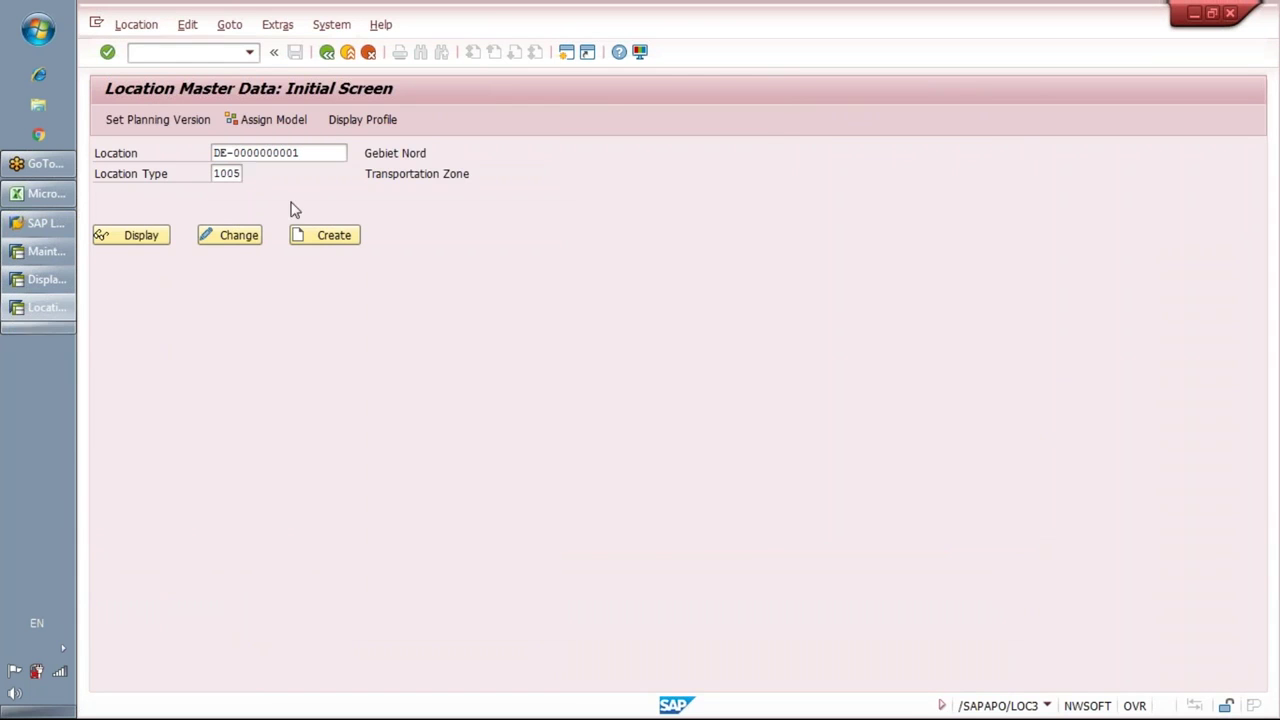
key("F7")
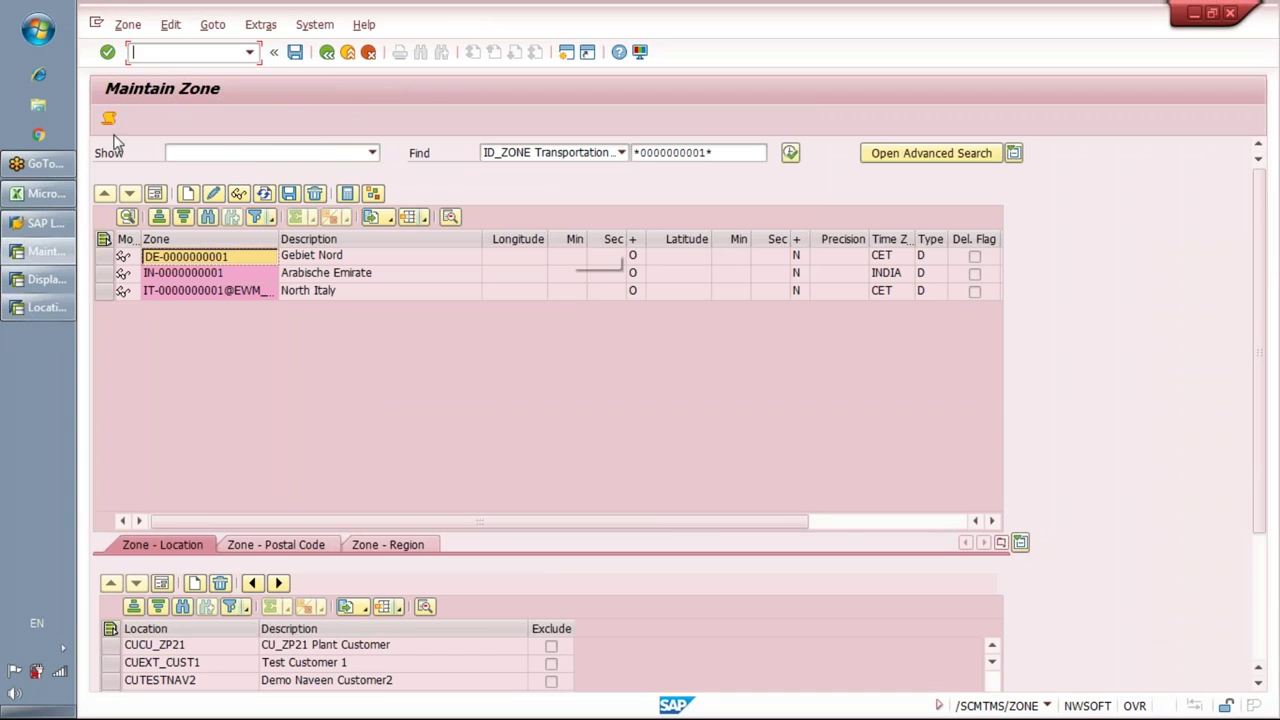
Read the Excel note on deleting a location and SCU, then return to SAP
left_click(45, 193)
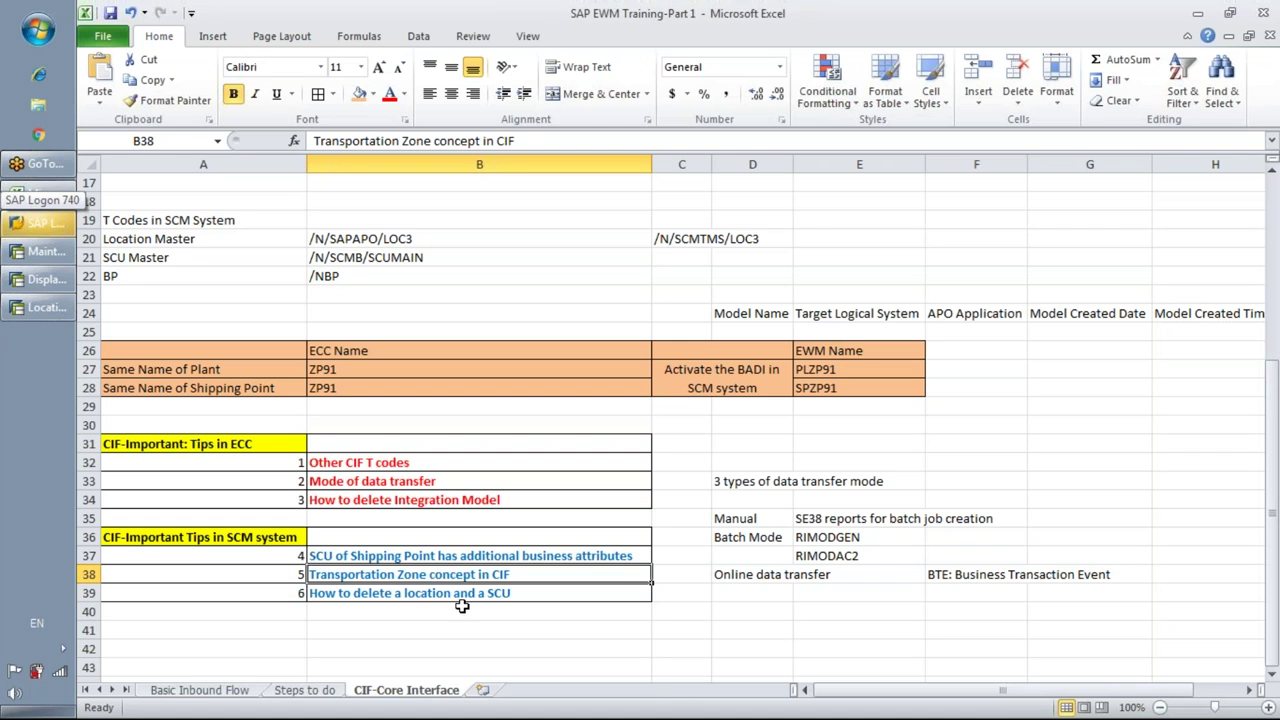
left_click(430, 595)
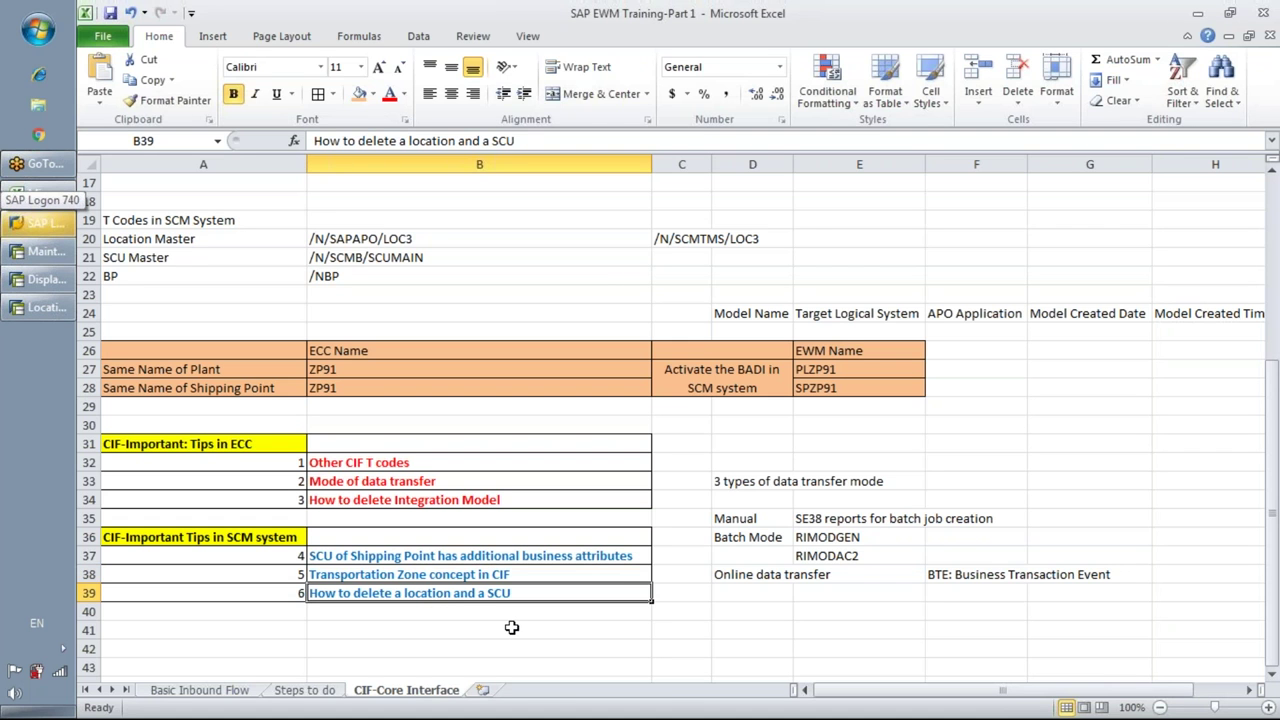
key("alt")
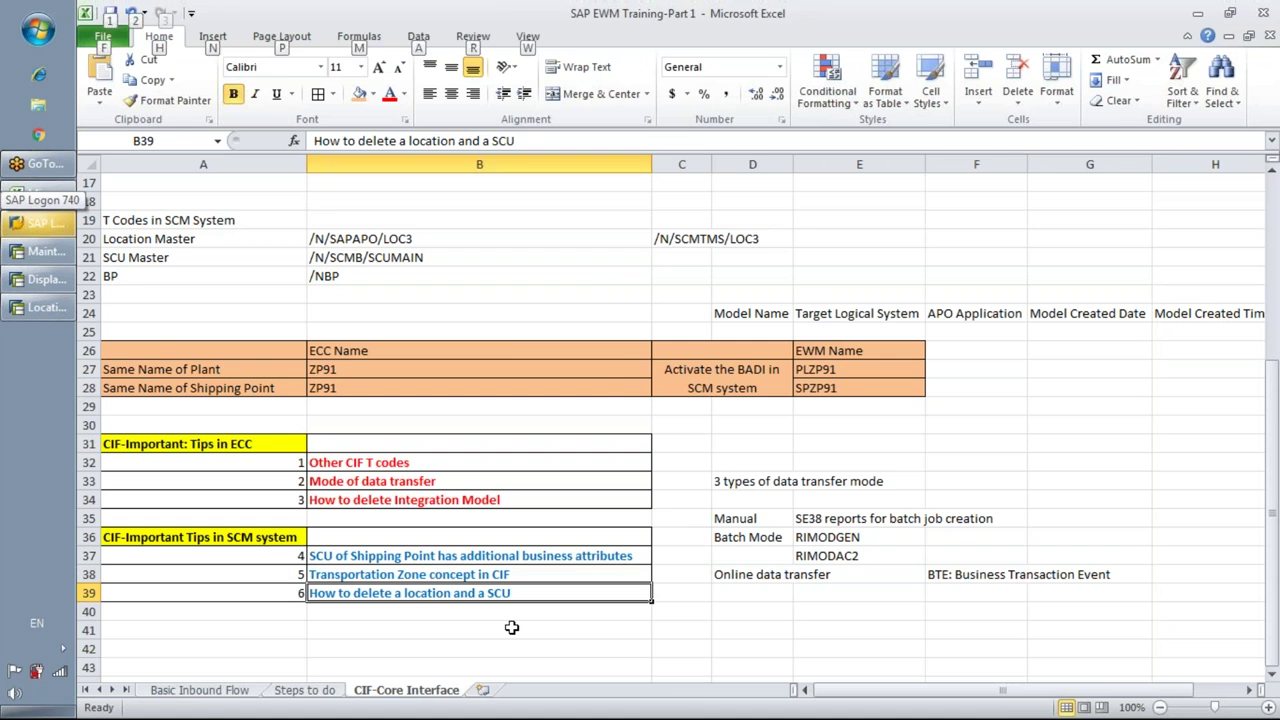
key("alt+Tab")
In Location Master Data, fill in CU_EXT_192 from the location field history
type("/")
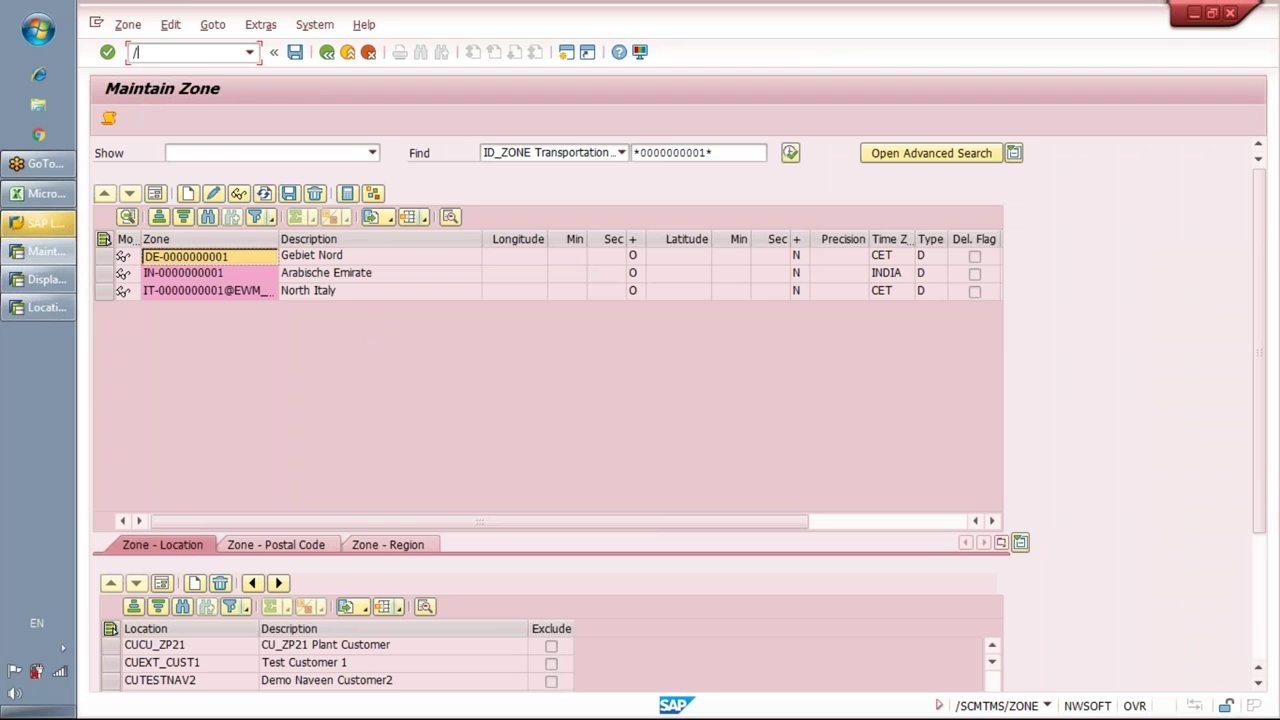
key("alt+Tab")
key("Tab")
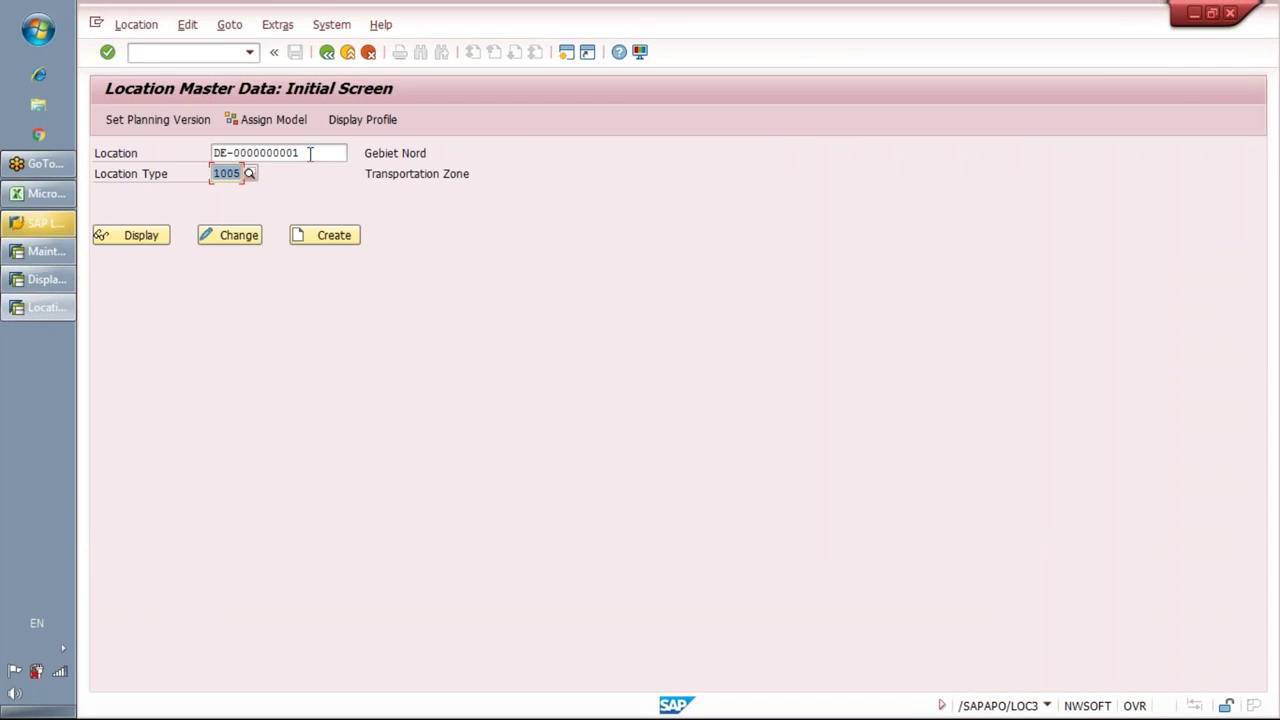
left_click(310, 153)
key("shift+Home")
key("BackSpace")
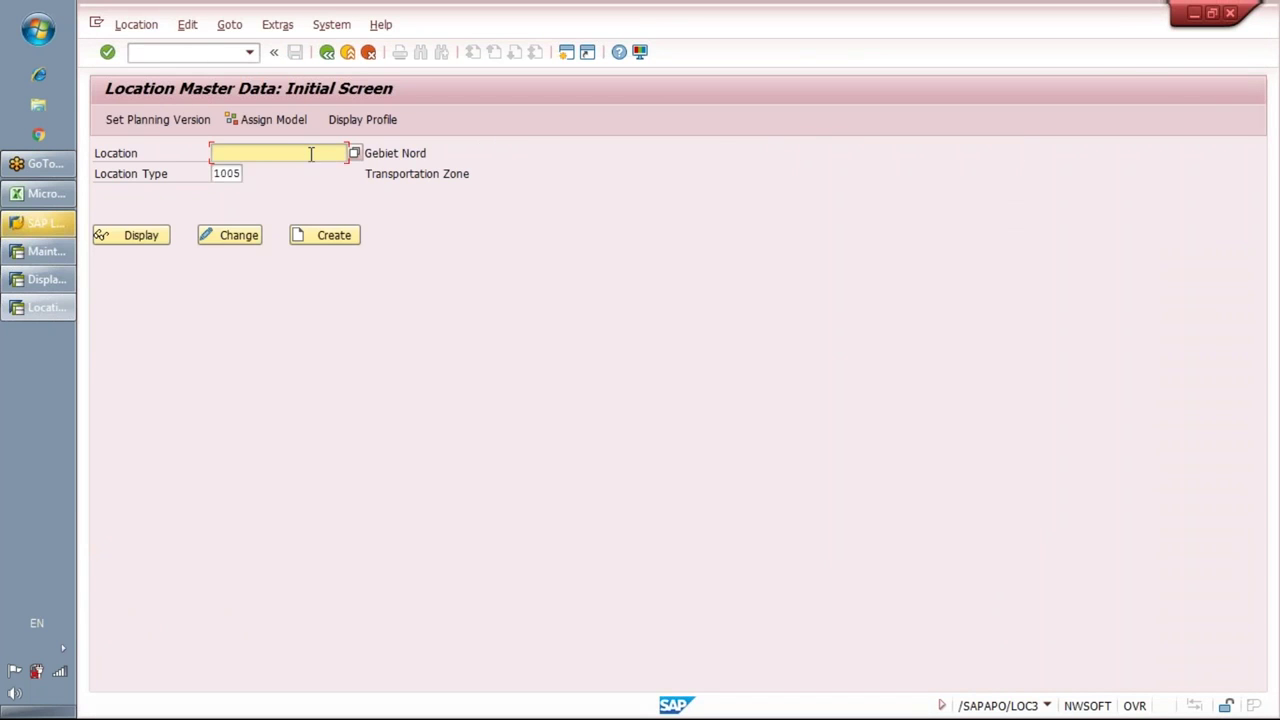
key("Down")
key("Down")
key("Return")
Change the location number to CU_EXT_193 and confirm it
key("Return")
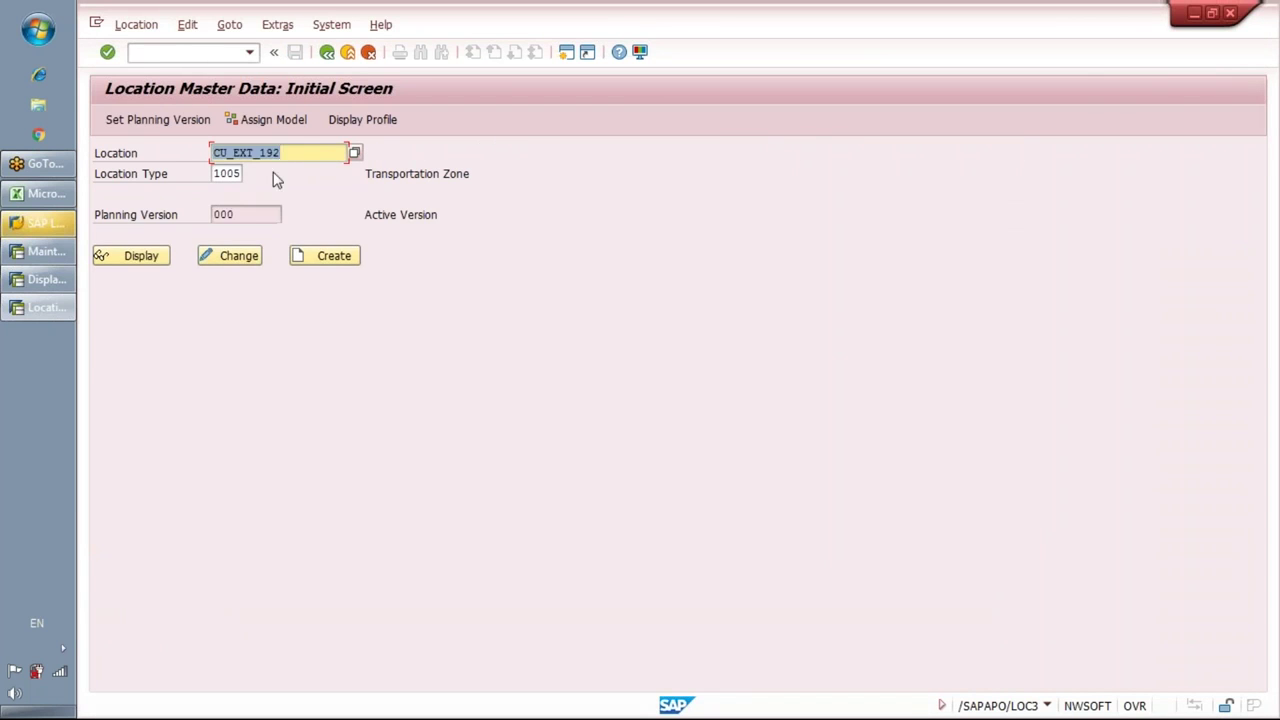
left_click(296, 152)
key("BackSpace")
type("3")
key("Return")
left_click(303, 148)
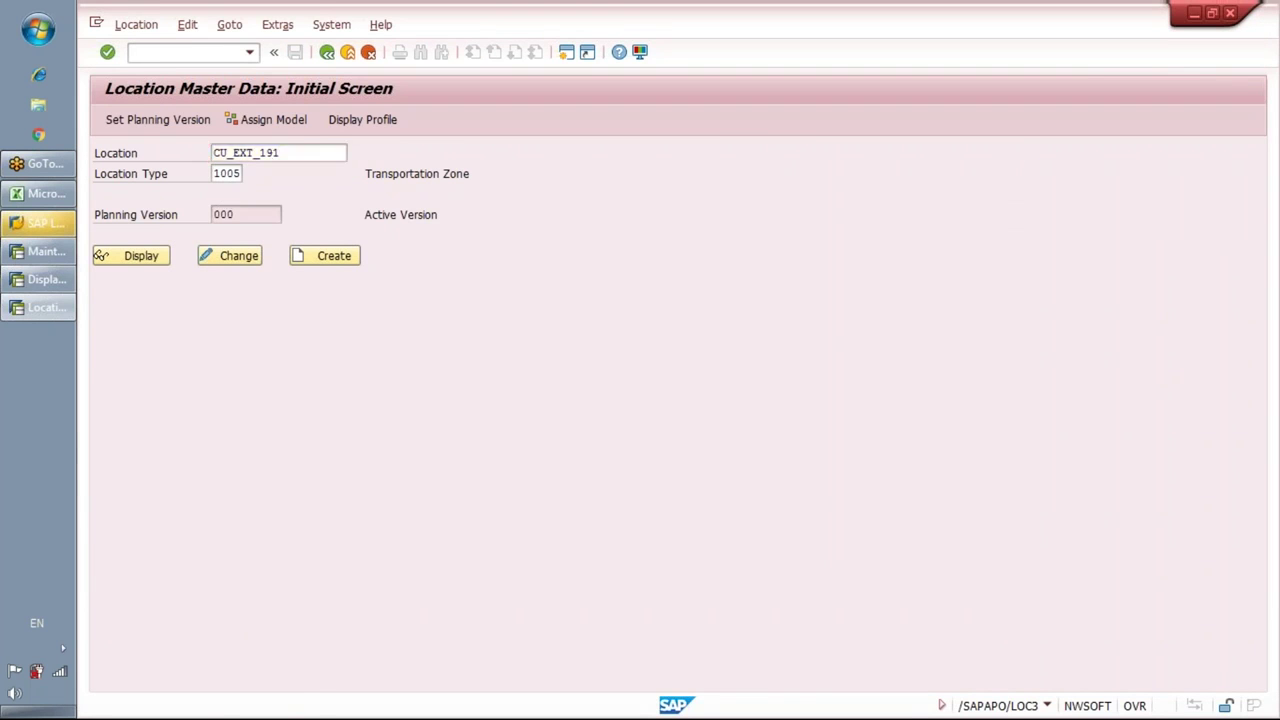
left_click(138, 260)
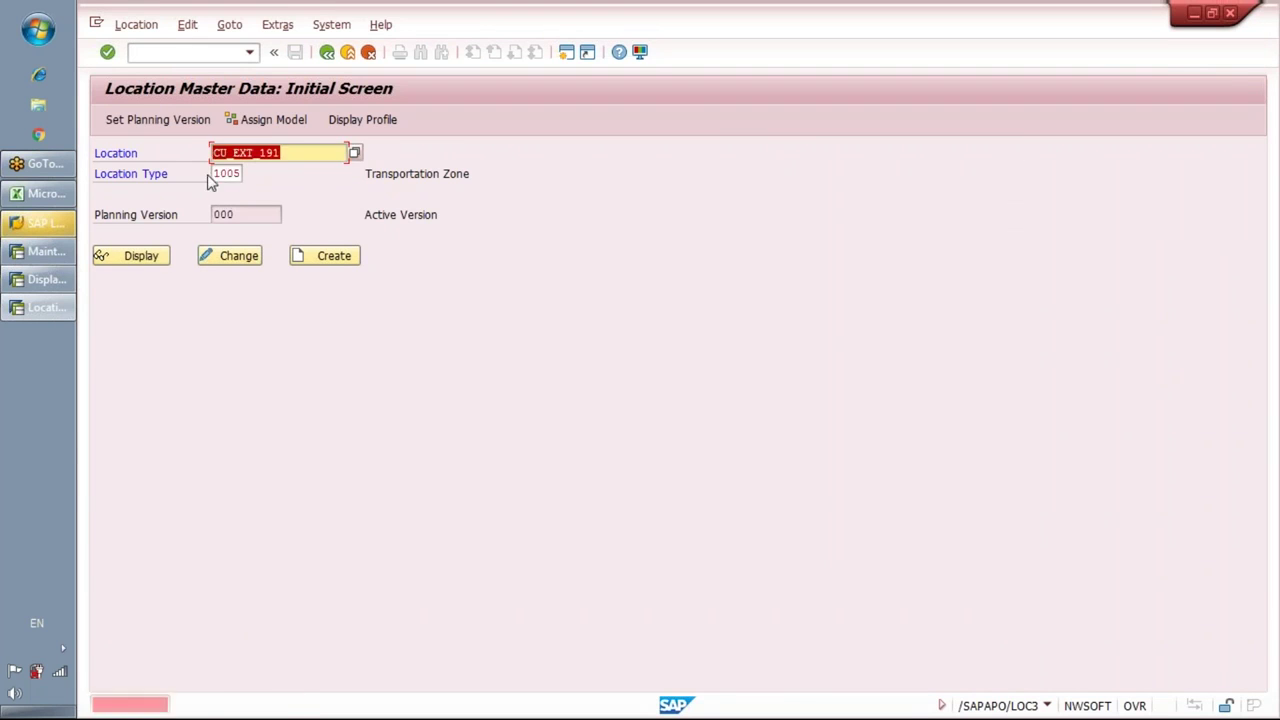
key("Delete")
key("Return")
left_click(299, 153)
key("BackSpace")
type("3")
key("Return")
Add the CU prefix and change the number so the location is CUCU_EXT_194
key("Home")
type("CU")
left_click(331, 157)
key("BackSpace")
type("4")
key("Return")
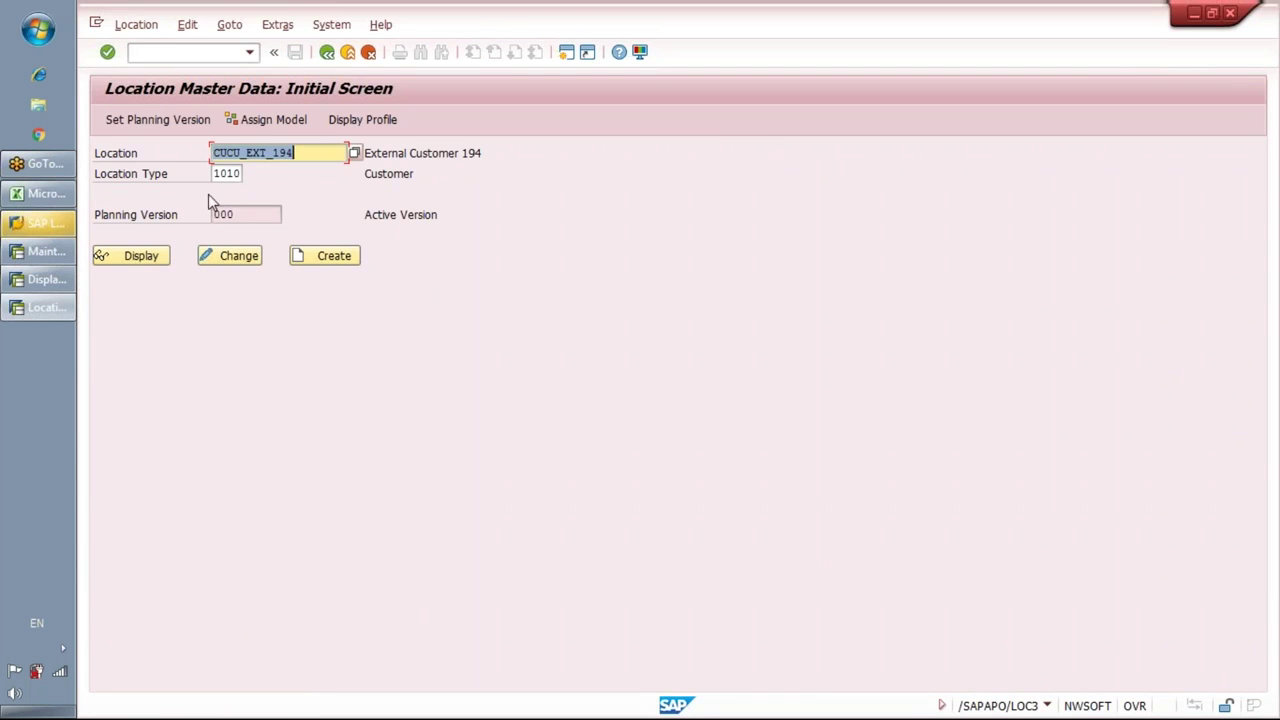
Select the location name CUCU_EXT_194 in the field
left_click(300, 152)
left_click_drag(296, 152, 213, 152)
left_click(312, 148)
left_click_drag(312, 148, 231, 147)
left_click(213, 151)
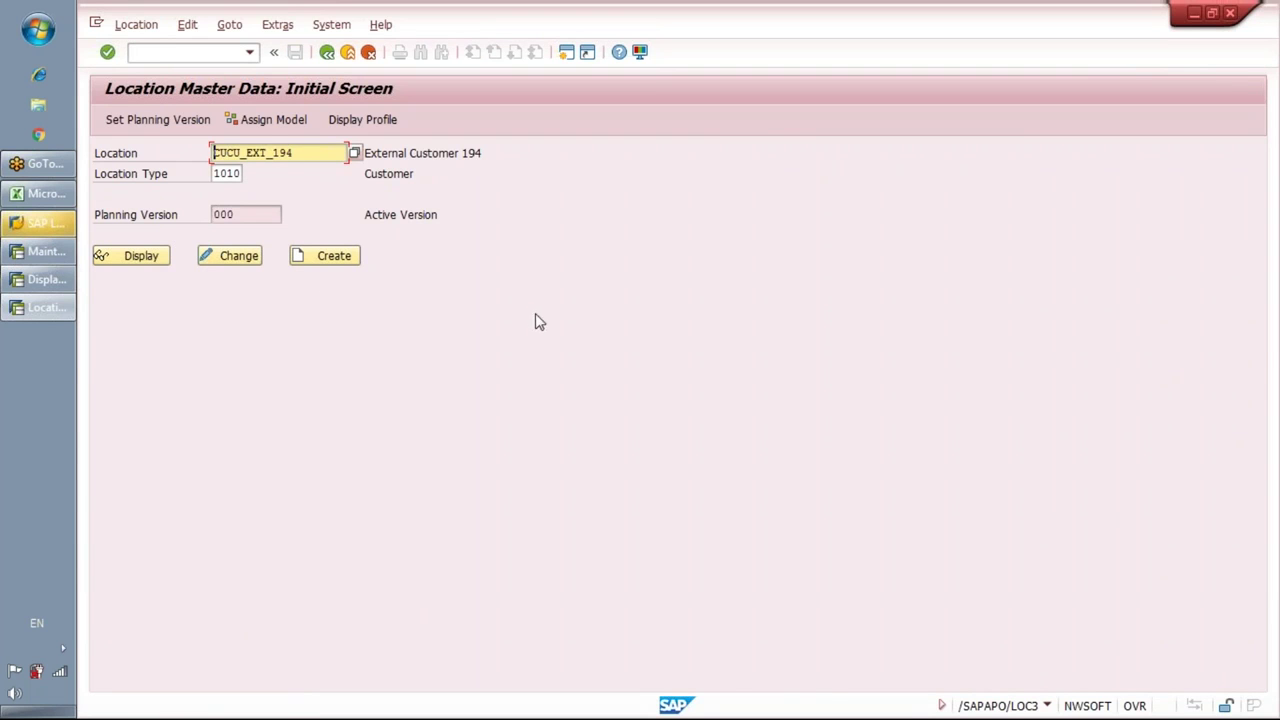
left_click_drag(304, 152, 214, 155)
left_click(214, 154)
left_click_drag(310, 153, 216, 153)
left_click(216, 153)
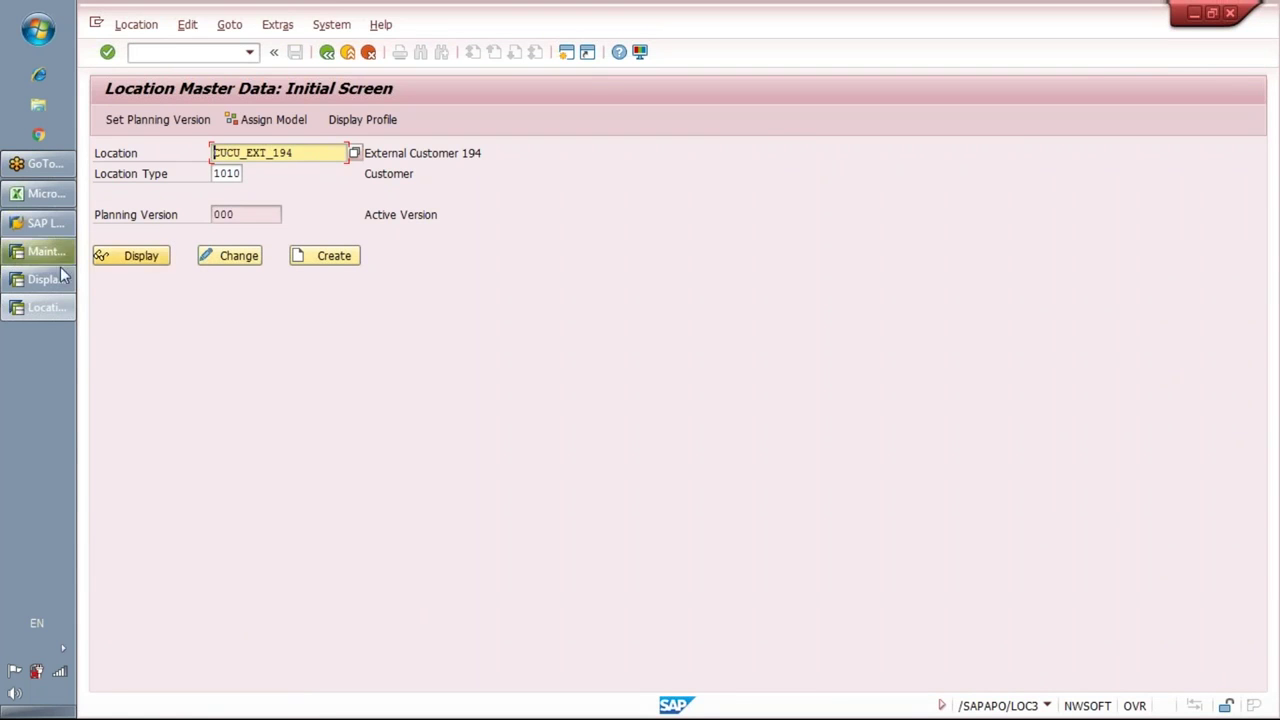
Run the SCU maintenance transaction /o/scwm/scumain in a new session
left_click(160, 51)
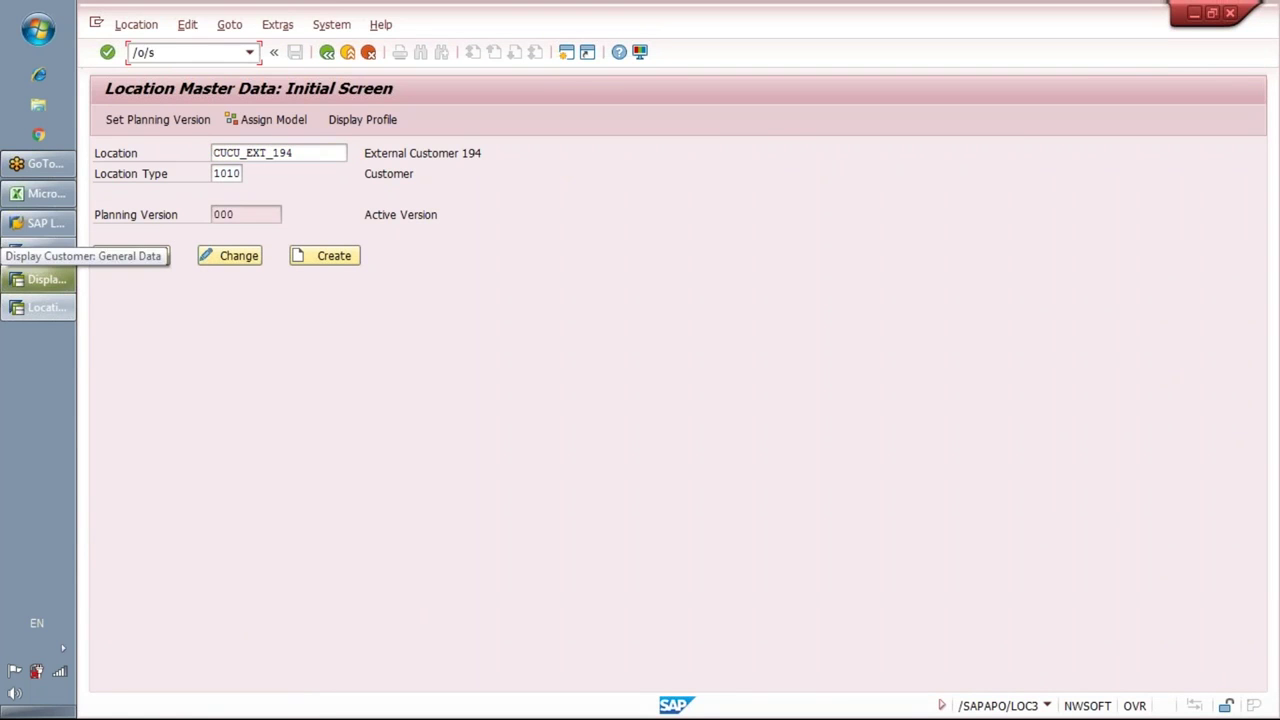
type("/o/scwm/scumain")
key("Return")
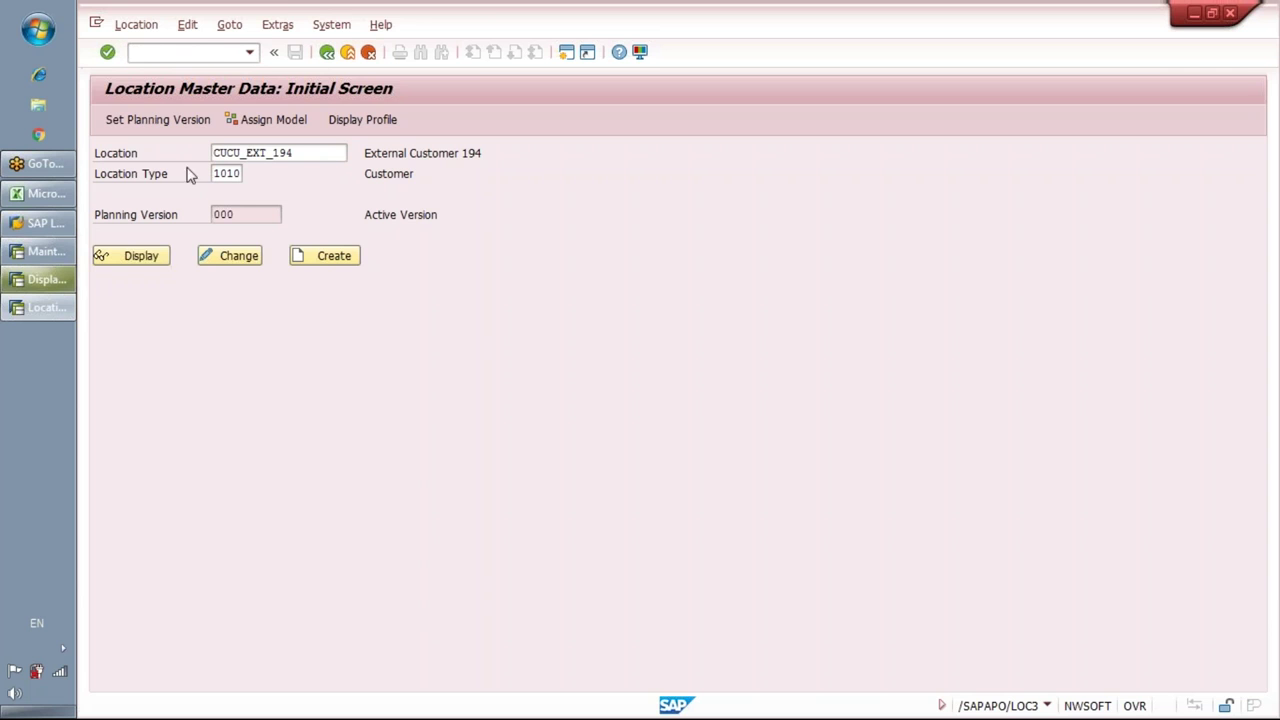
Rerun the SCU transaction in the current session as /n/scwm/scumain
type("/o/scwm/scumain")
key("End")
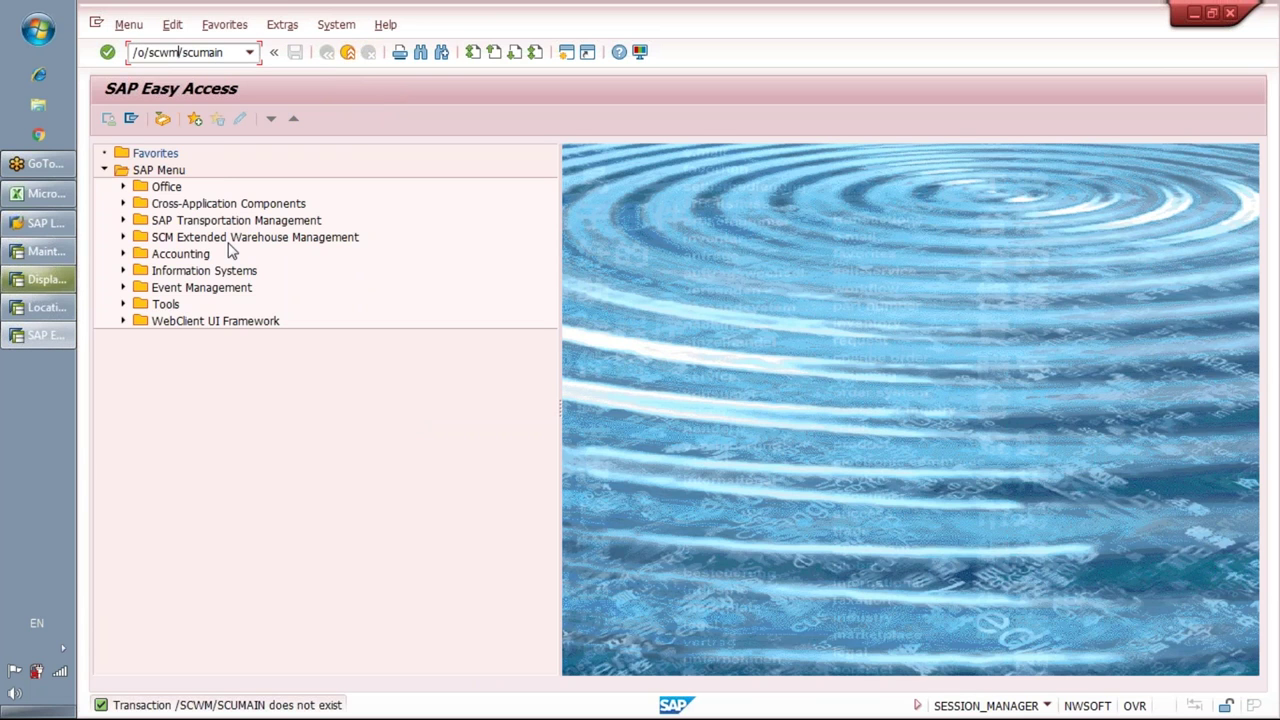
key("BackSpace")
type("n")
key("Return")
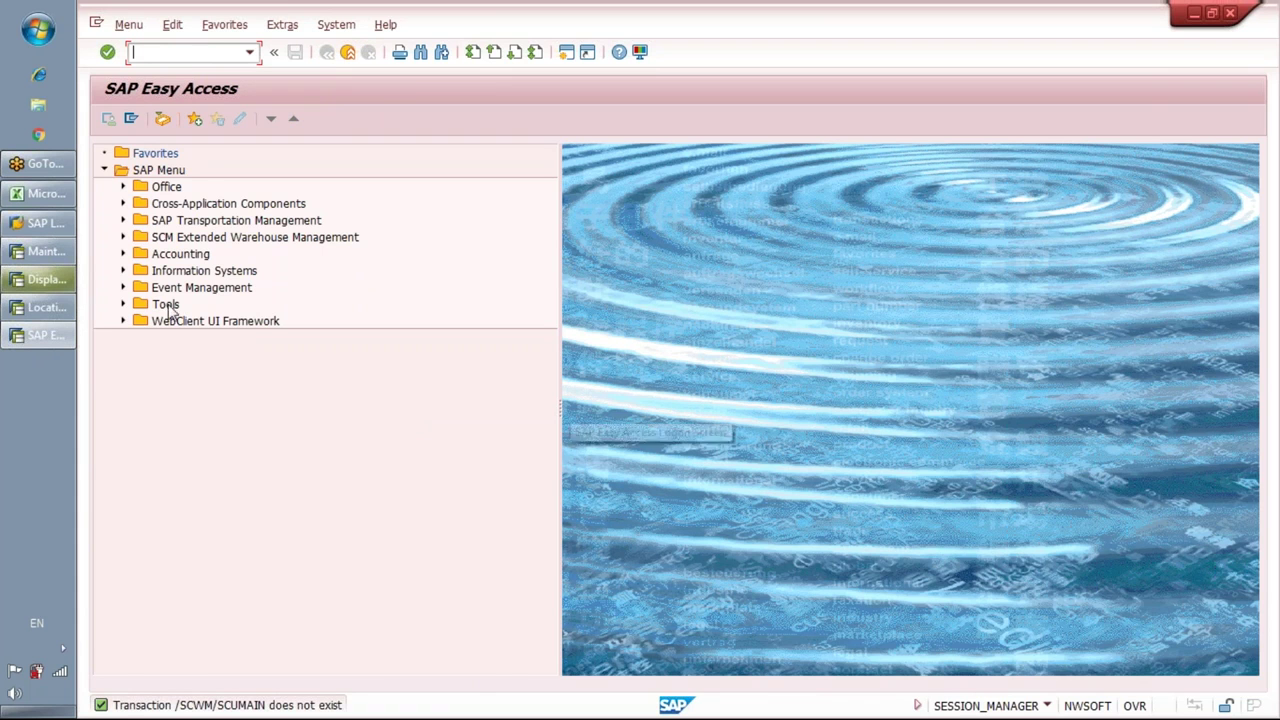
Open /SCMB/SCUMAIN from SCM Extended Warehouse Management > Master Data in the Easy Access menu
left_click(1047, 705)
left_click(952, 490)
left_click(183, 204)
key("Down")
key("Down")
key("Right")
key("Down")
key("Right")
key("Down")
key("Down")
key("Down")
key("Down")
key("Down")
key("Down")
key("Down")
key("Down")
key("Right")
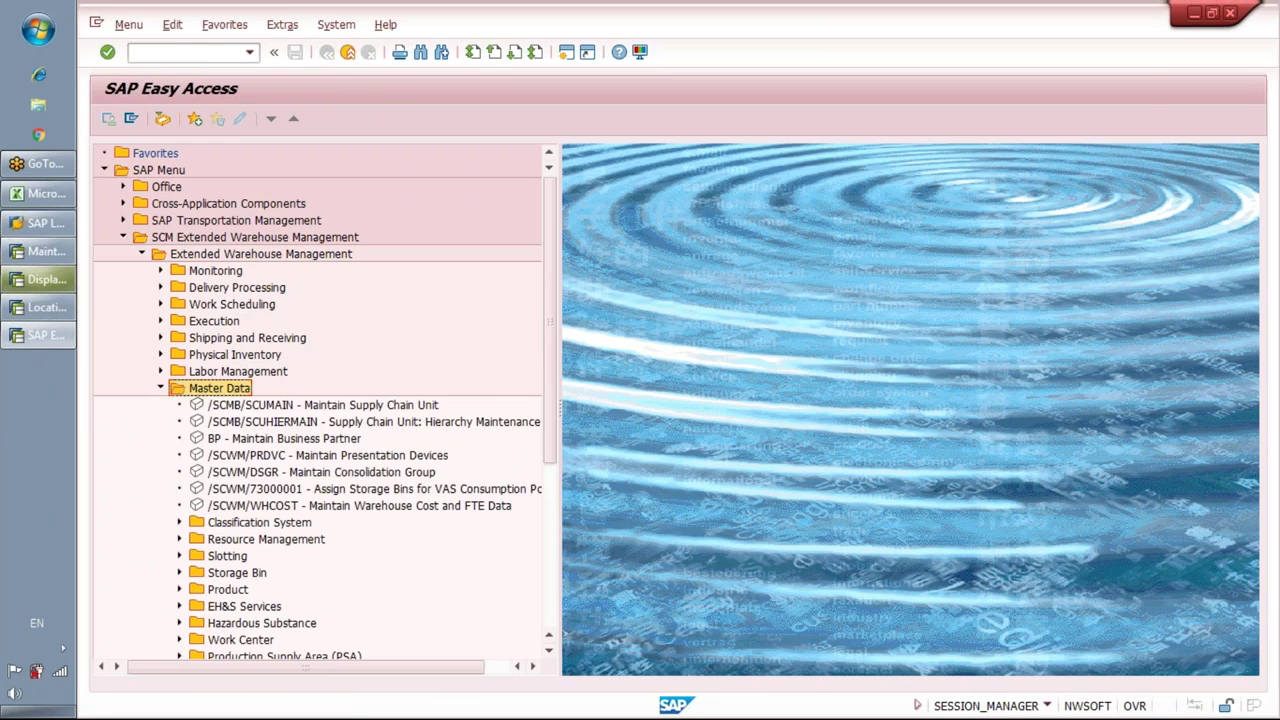
left_click(282, 403)
double_click(282, 405)
Display supply chain unit CUCU_EXT_194 and paste its name into the location field
type("CUCU_EXT_194")
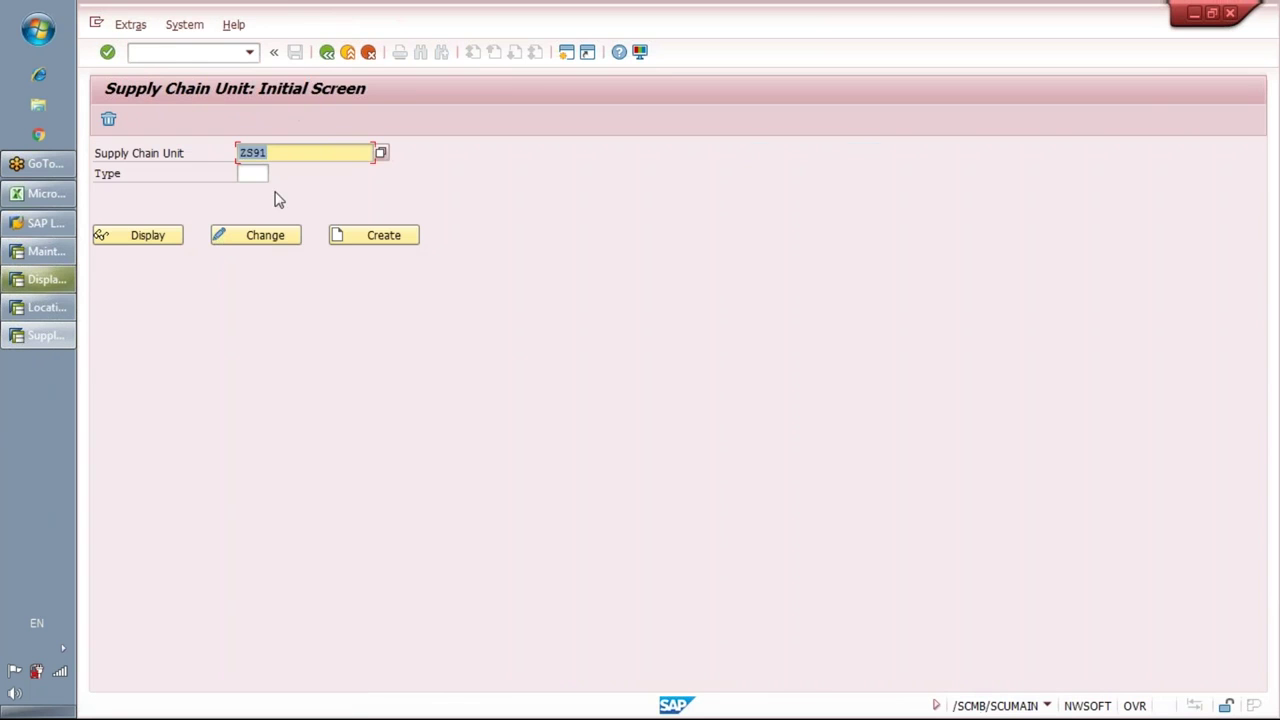
left_click(166, 235)
left_click_drag(300, 152, 218, 152)
key("ctrl+c")
key("alt+Tab")
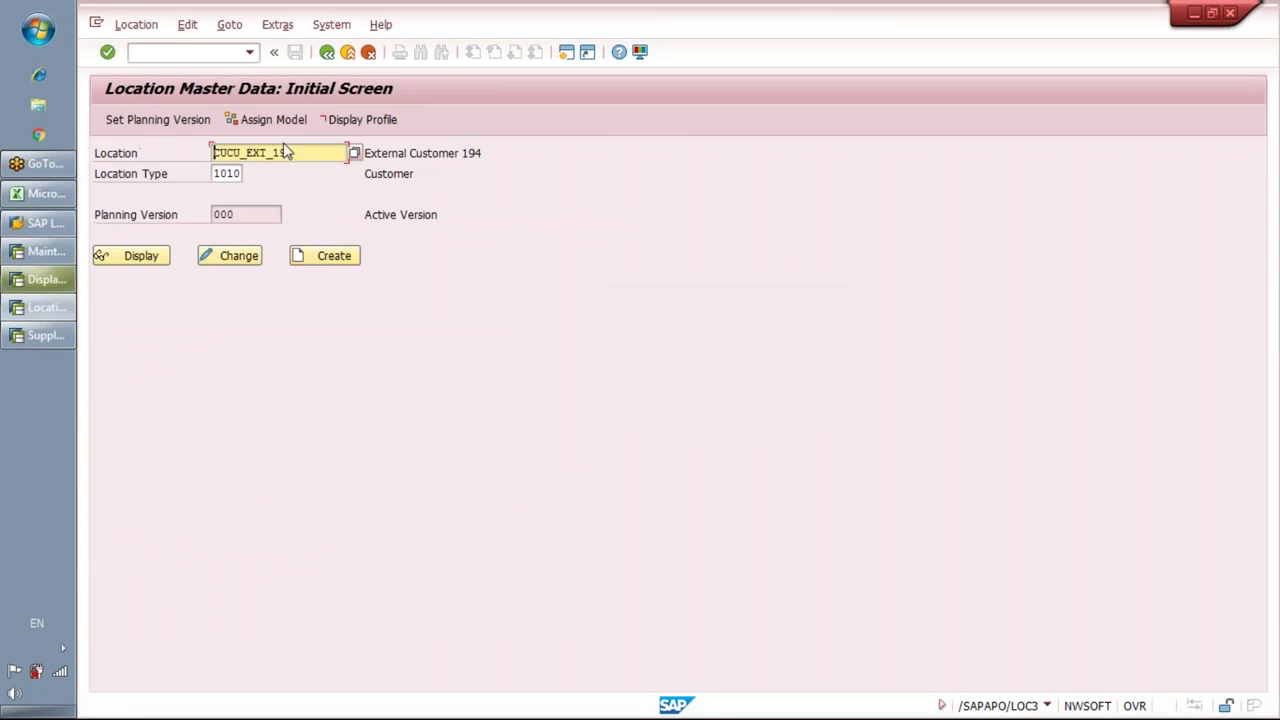
left_click_drag(306, 152, 214, 170)
key("ctrl+v")
key("alt+Tab")
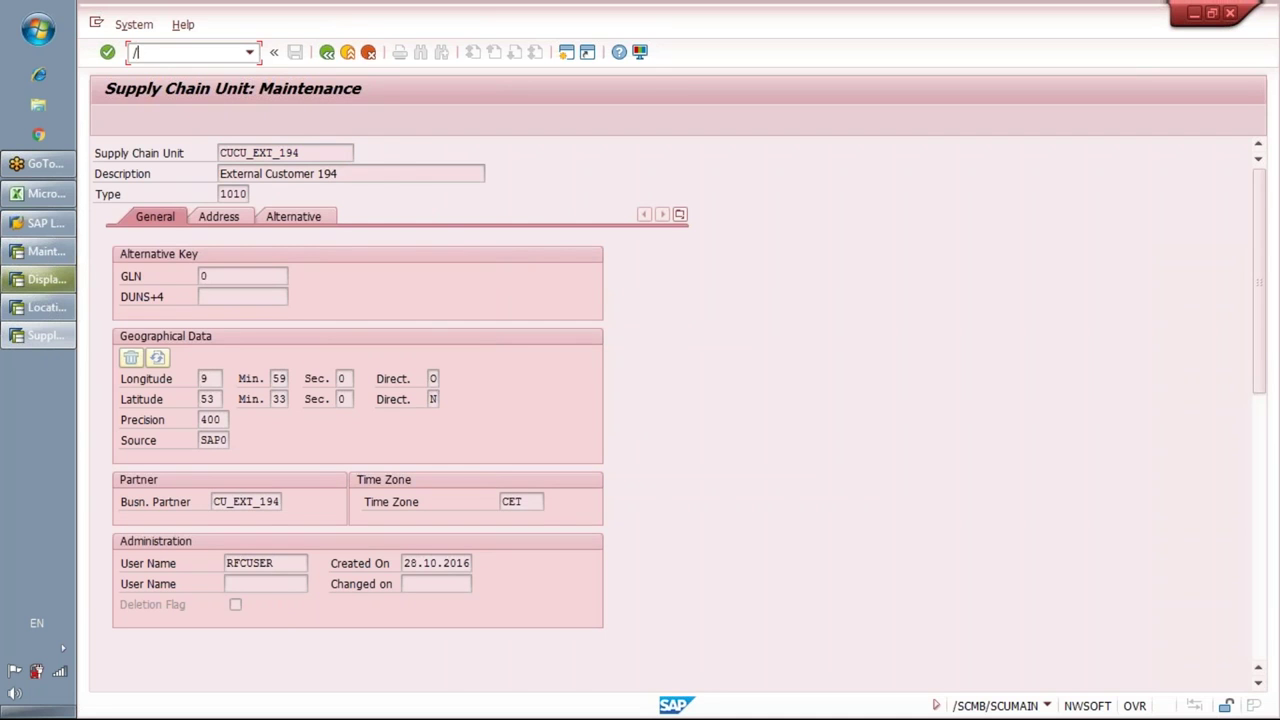
key("Return")
In the ABAP Editor, pick /SCMB/DELETE_SCUS from the Program field history
key("alt+Tab")
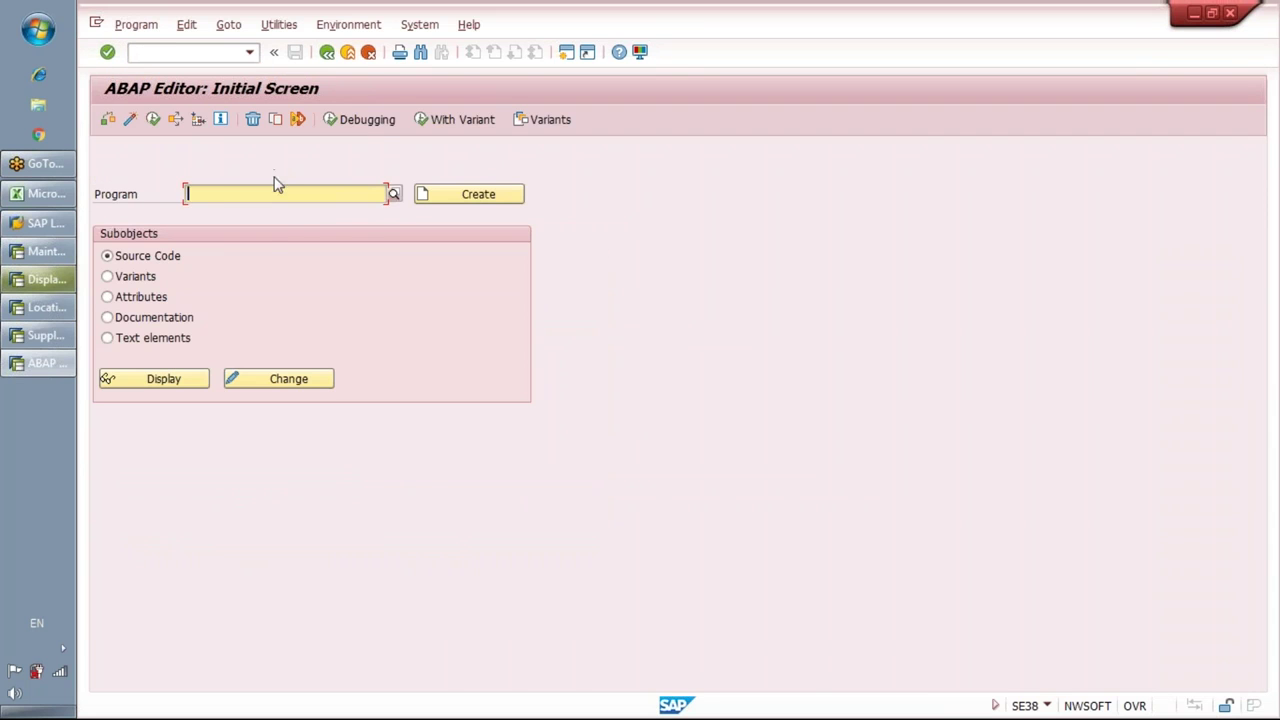
left_click(248, 227)
left_click_drag(346, 194, 176, 202)
left_click(175, 204)
key("shift+Home")
key("Delete")
key("ctrl+z")
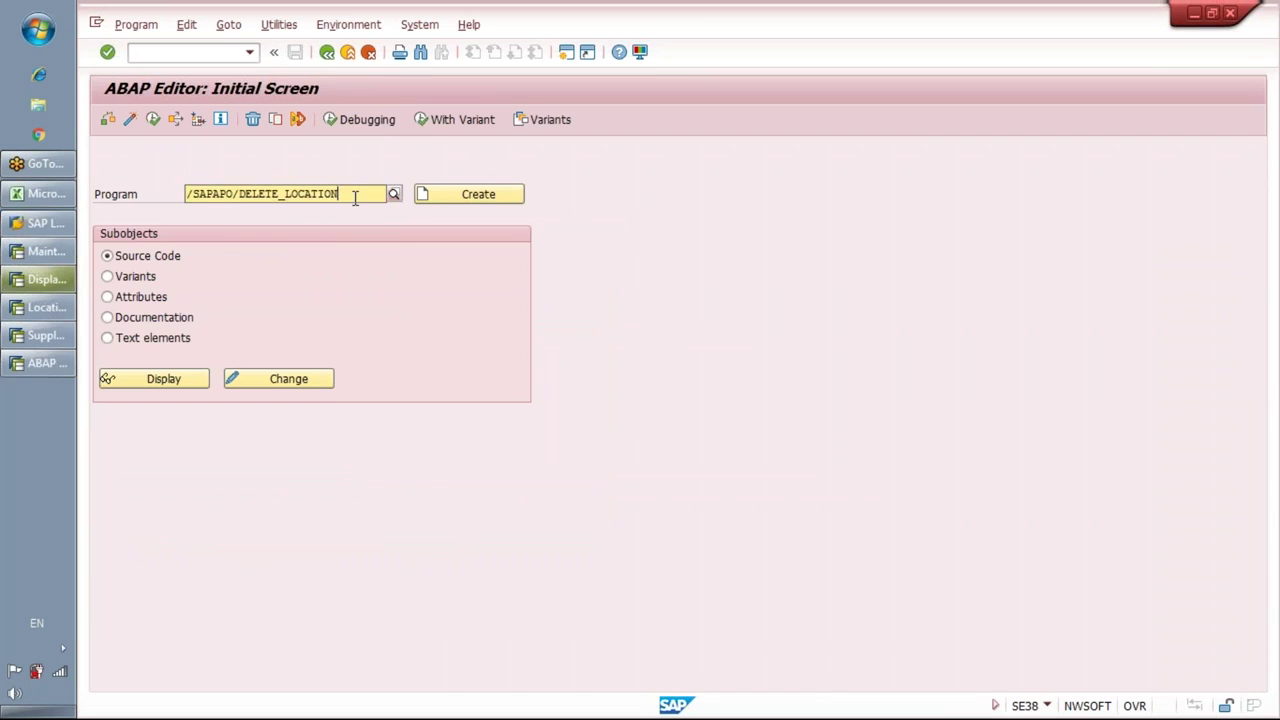
key("Delete")
key("Delete")
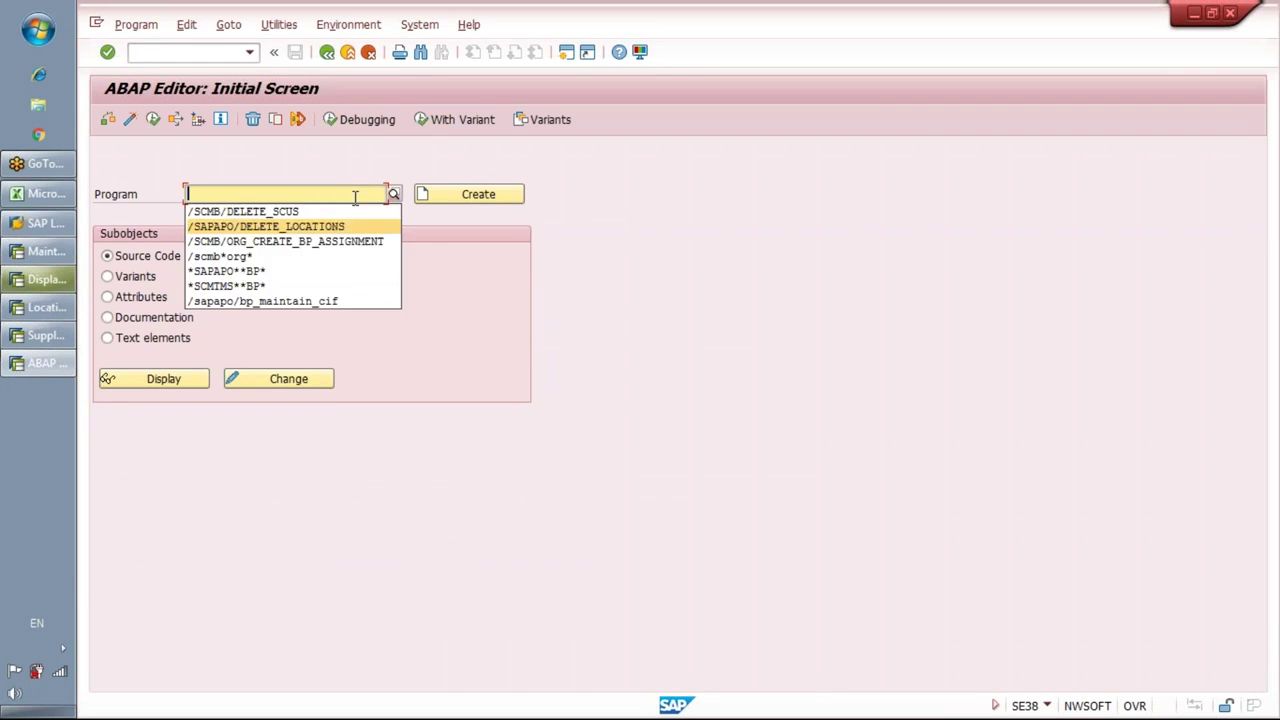
key("Return")
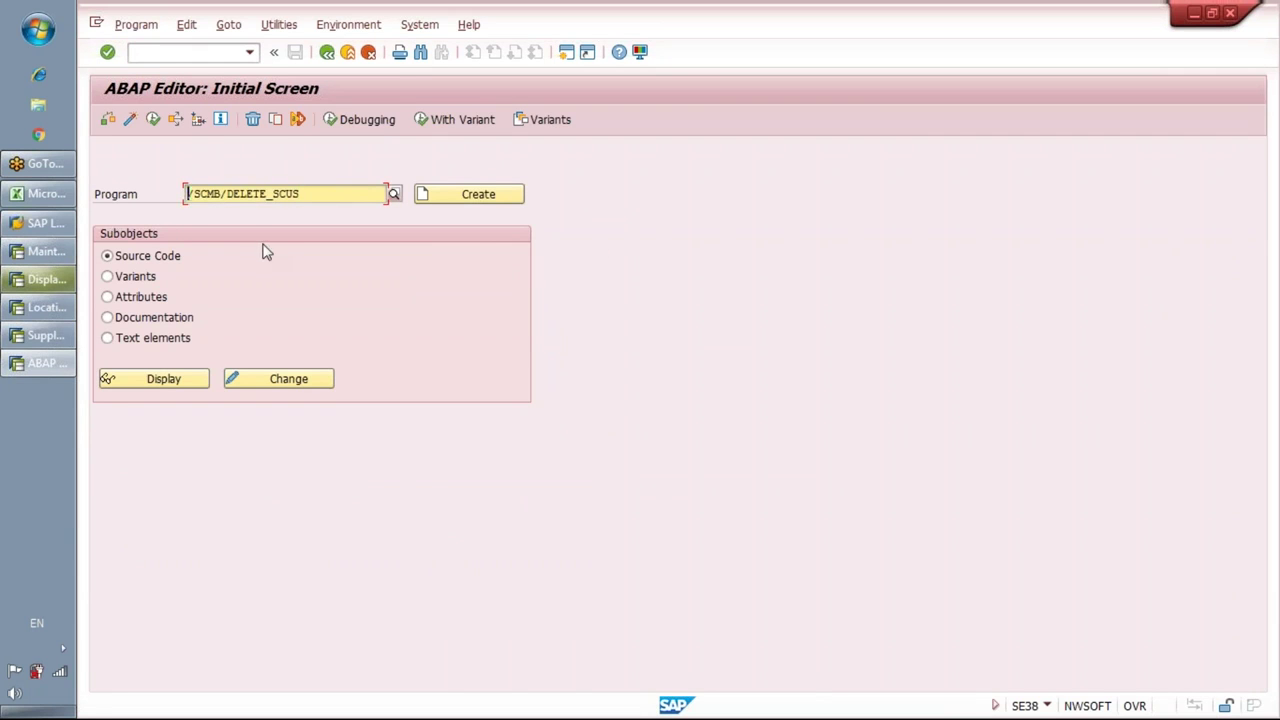
Select the program name /SCMB/DELETE_SCUS and bring the Excel notes forward
left_click_drag(320, 196, 186, 197)
left_click(35, 193)
left_click(35, 193)
left_click(35, 193)
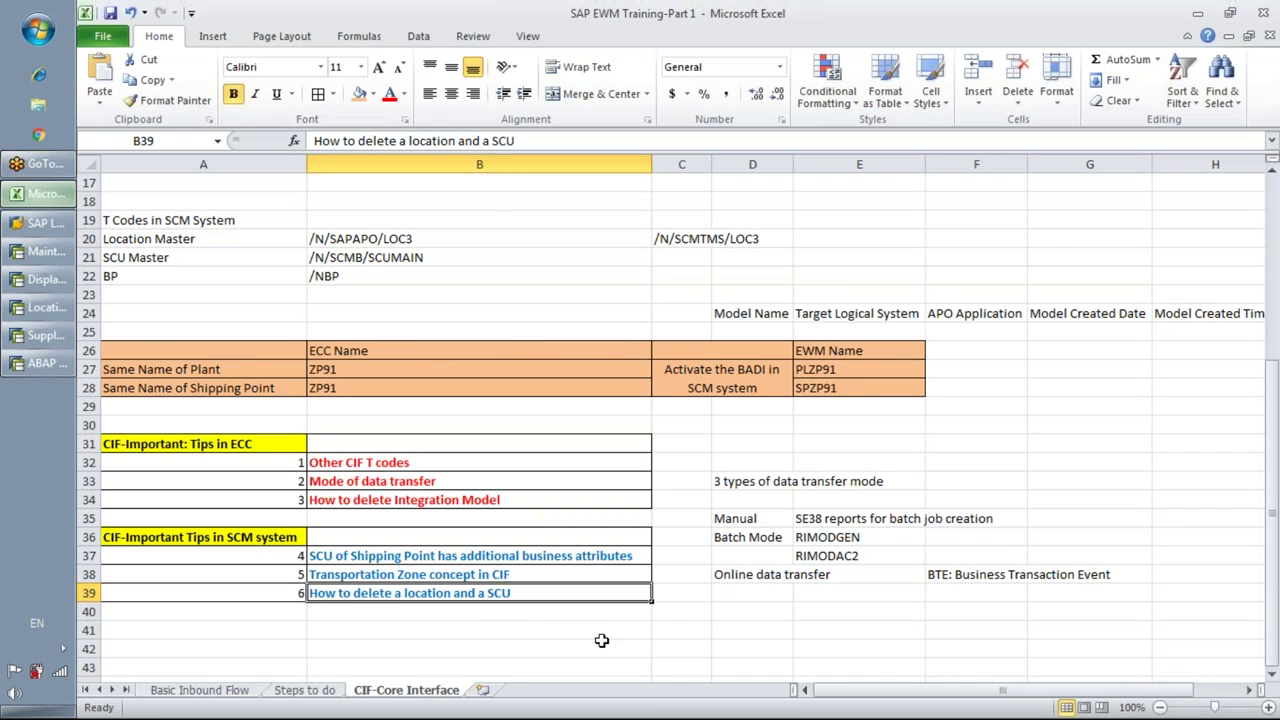
Paste /SCMB/DELETE_SCUS into B40 and /SAPAPO/DELETE_LOCATIONS, copied from SE38, into B41
left_click(490, 612)
key("ctrl+v")
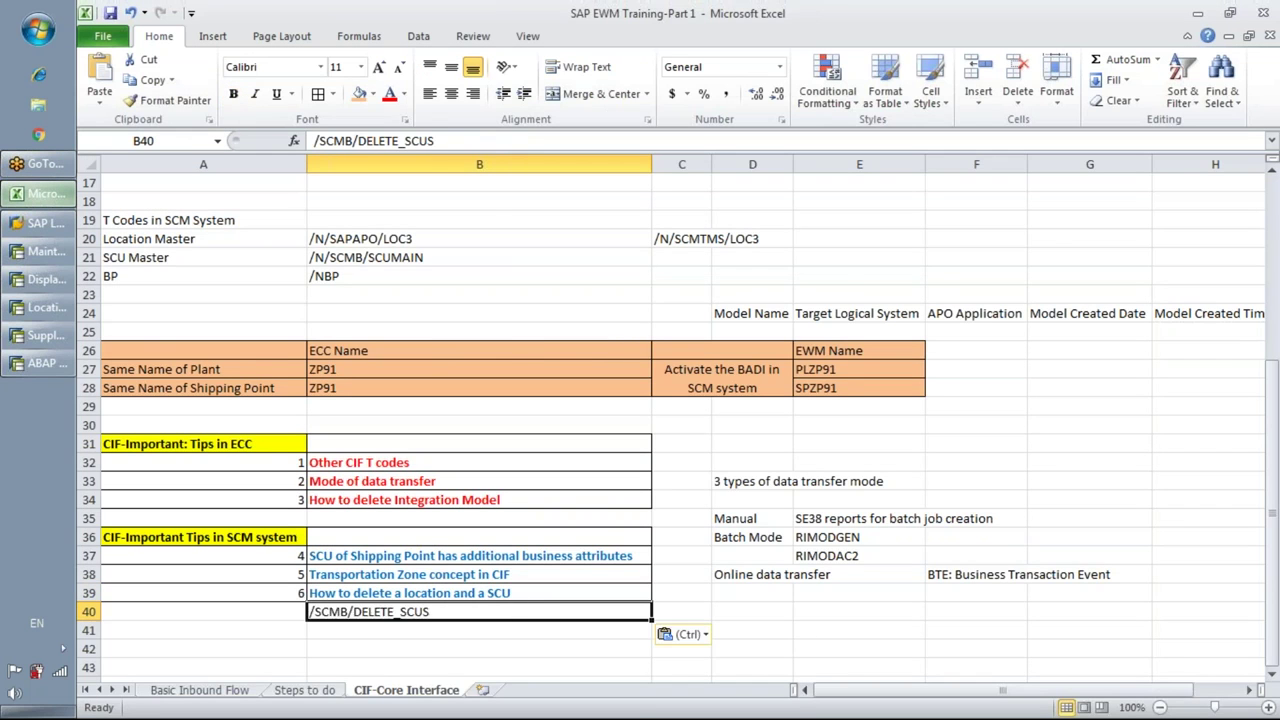
key("alt+Tab")
key("Down")
key("Down")
key("Down")
key("Return")
key("shift+Home")
key("ctrl+c")
key("alt+Tab")
key("Down")
key("ctrl+v")
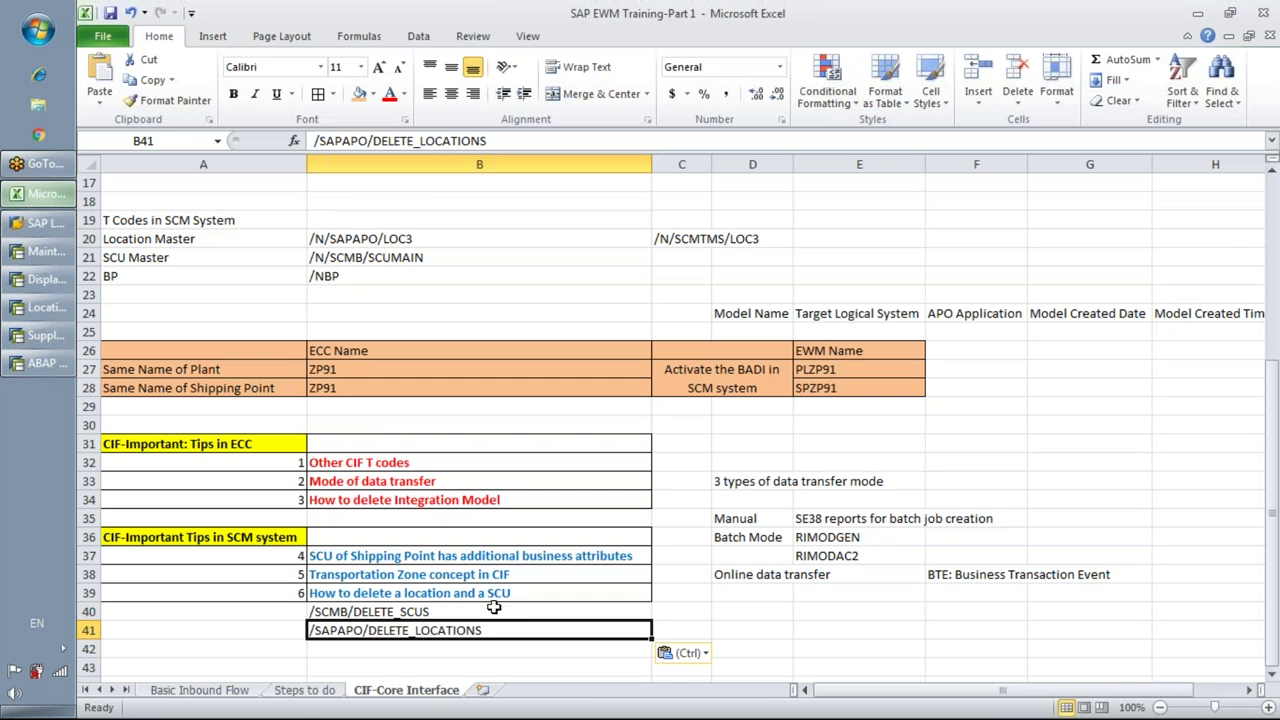
Select B40:B41 and return to the SAP ABAP Editor
left_click_drag(486, 612, 483, 625)
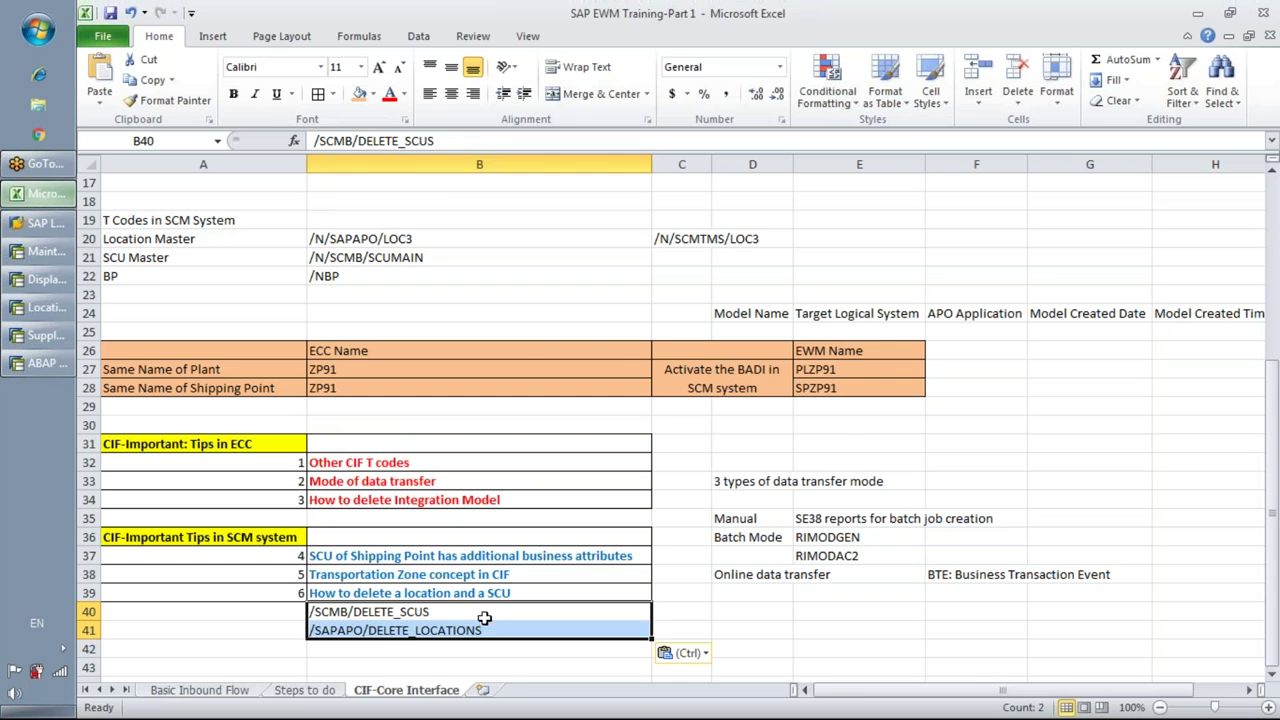
key("alt+Tab")
left_click(178, 53)
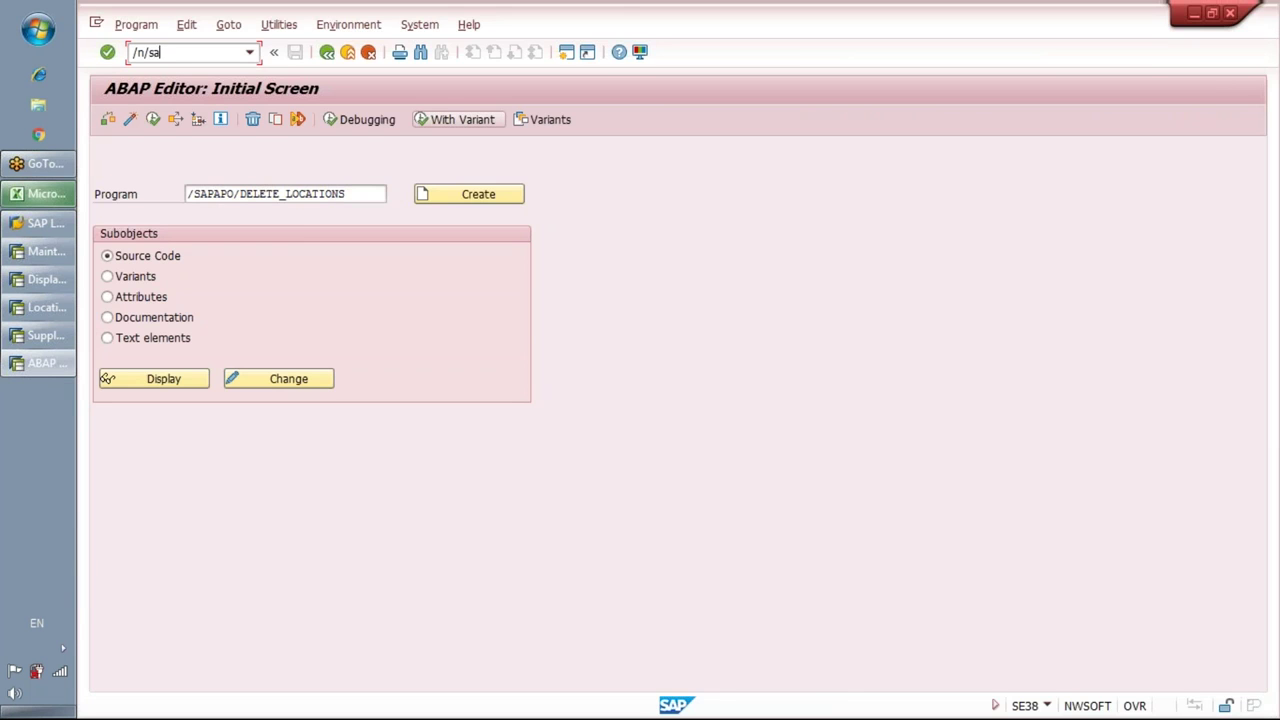
Run /n/sapapo/loc3 and open the Where-Used List for customer CUCU_EXT_194
type("/n/sapapo/loc3")
key("Return")
left_click(385, 174)
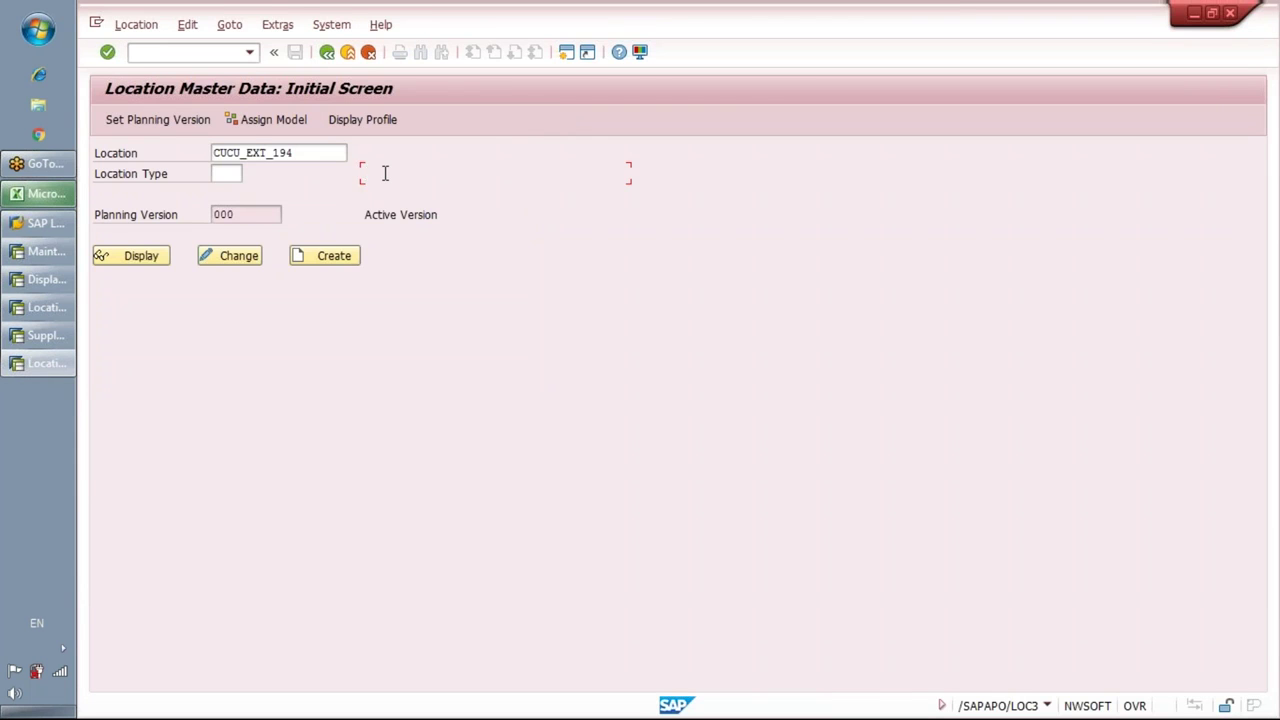
left_click(277, 24)
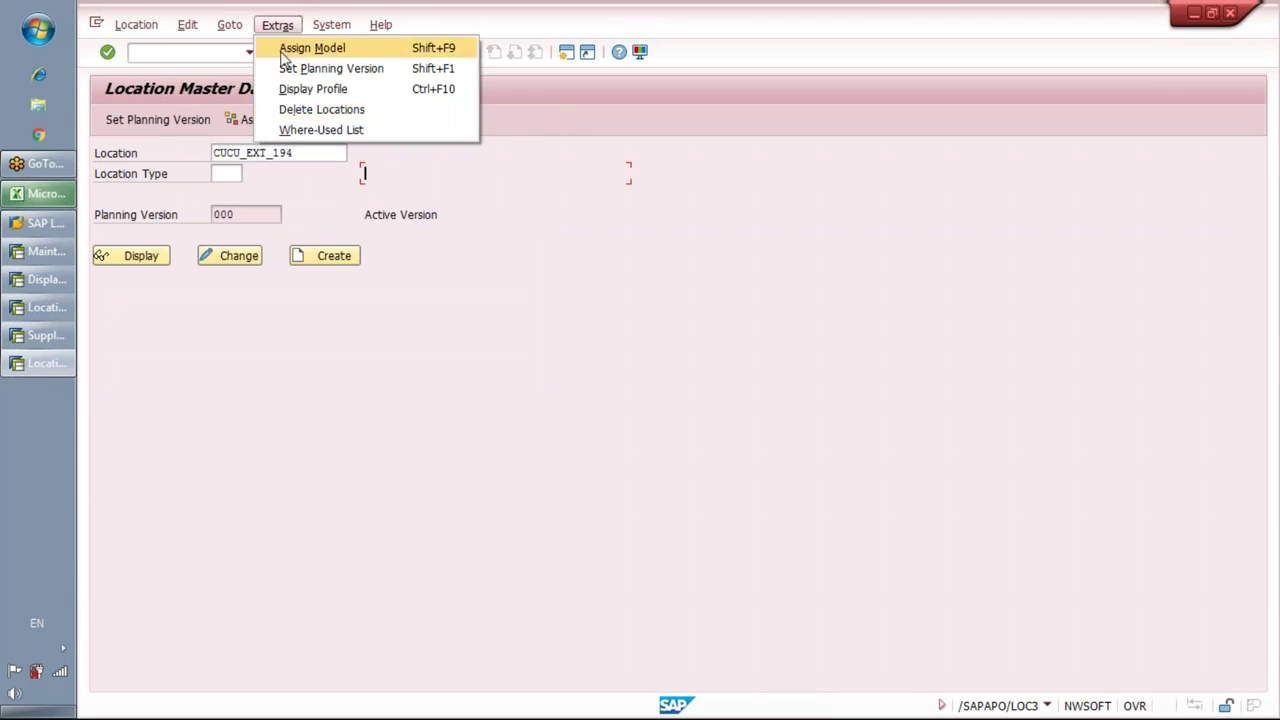
left_click(337, 131)
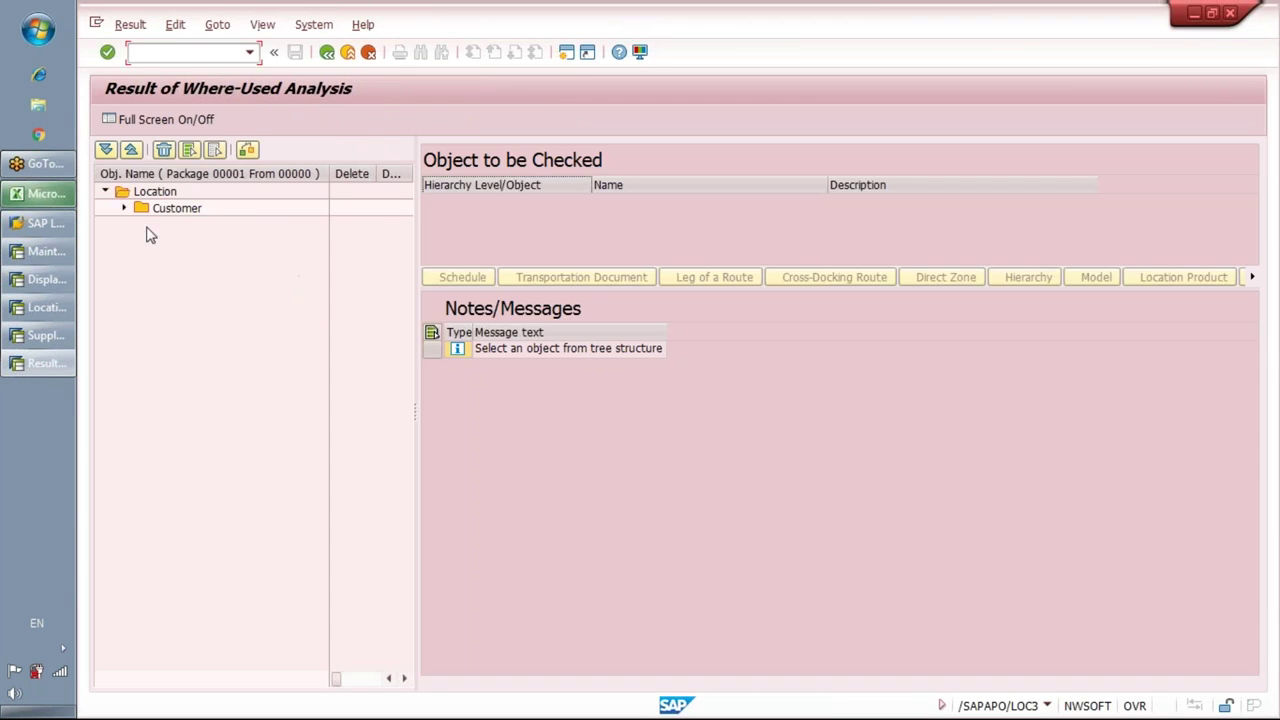
left_click(124, 208)
left_click(193, 226)
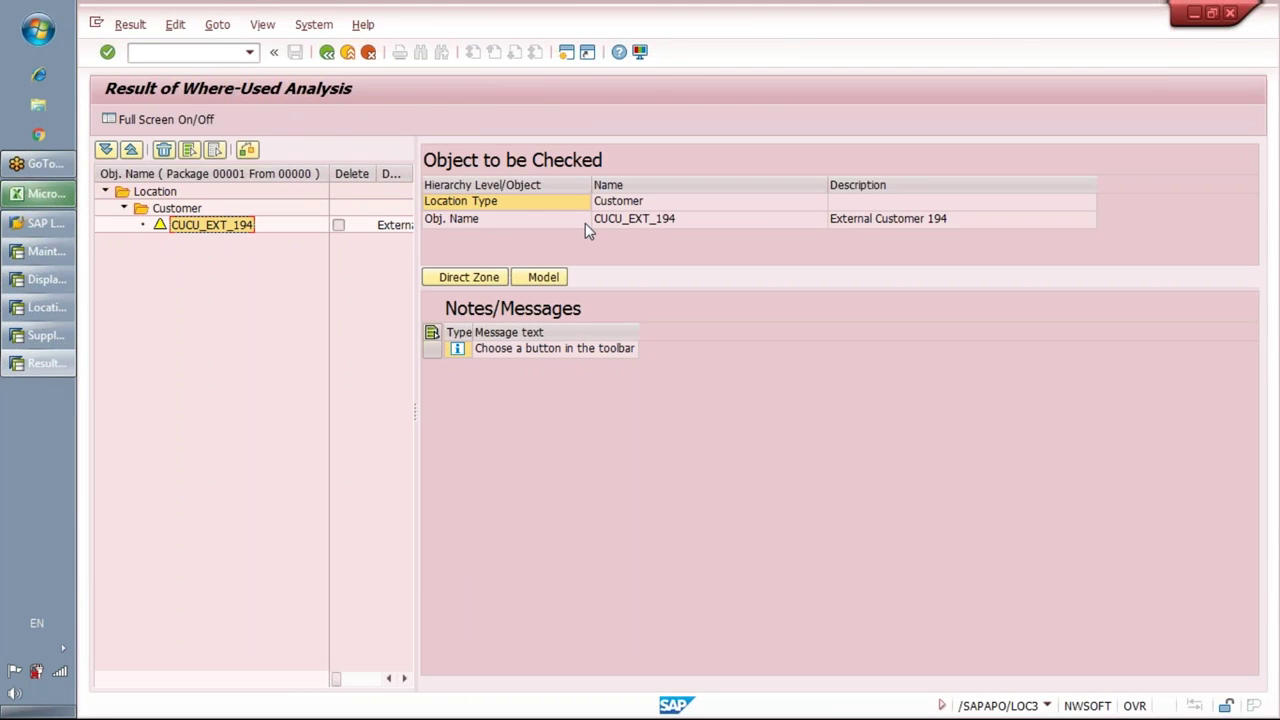
left_click(505, 219)
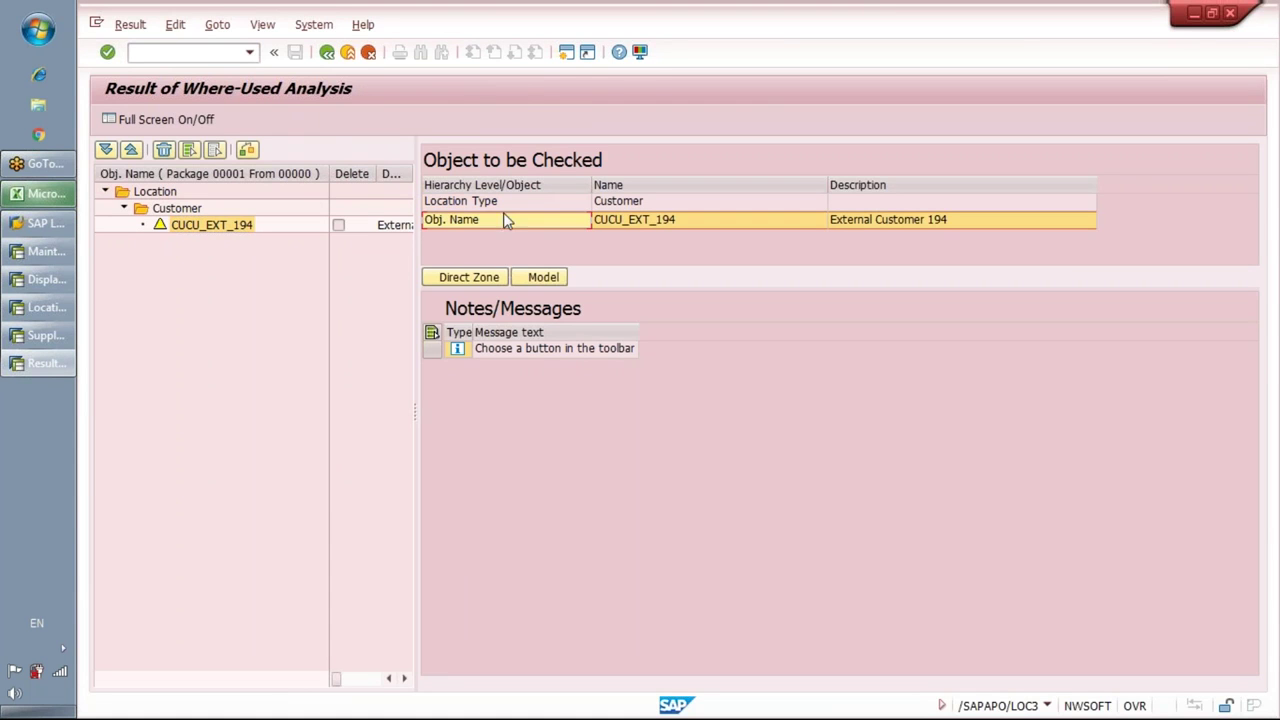
left_click(540, 277)
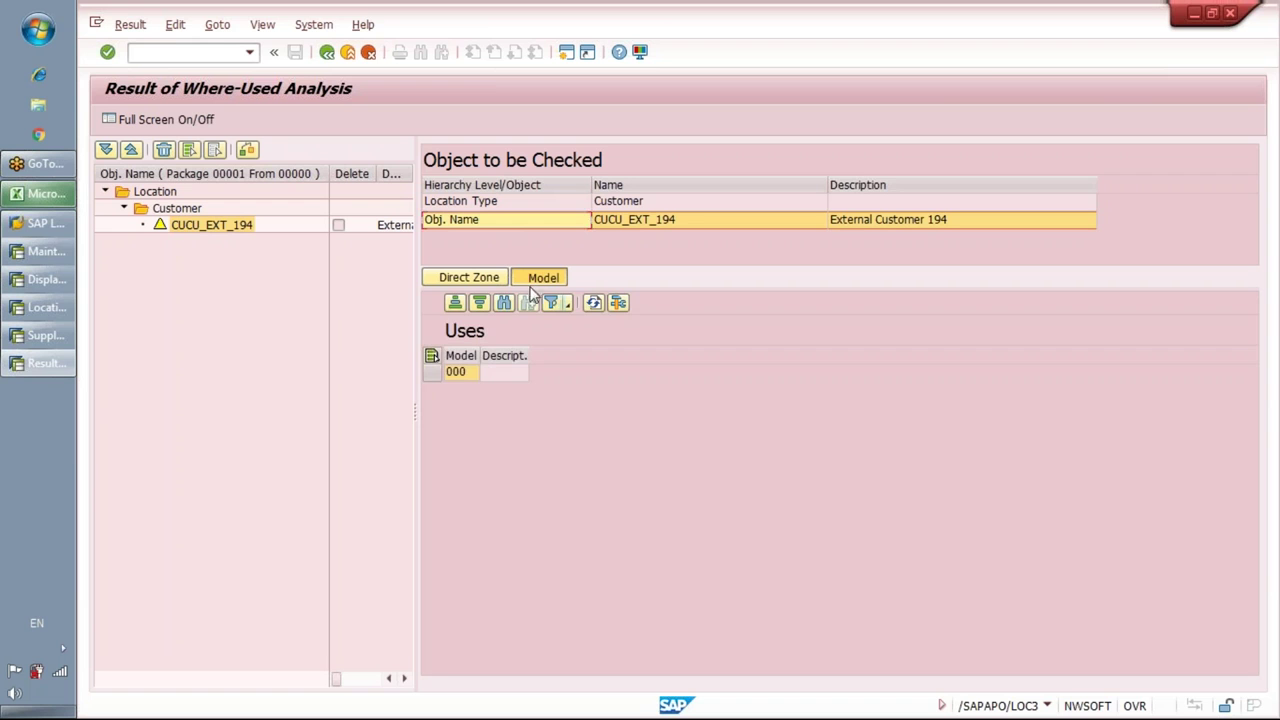
left_click(444, 378)
left_click(455, 279)
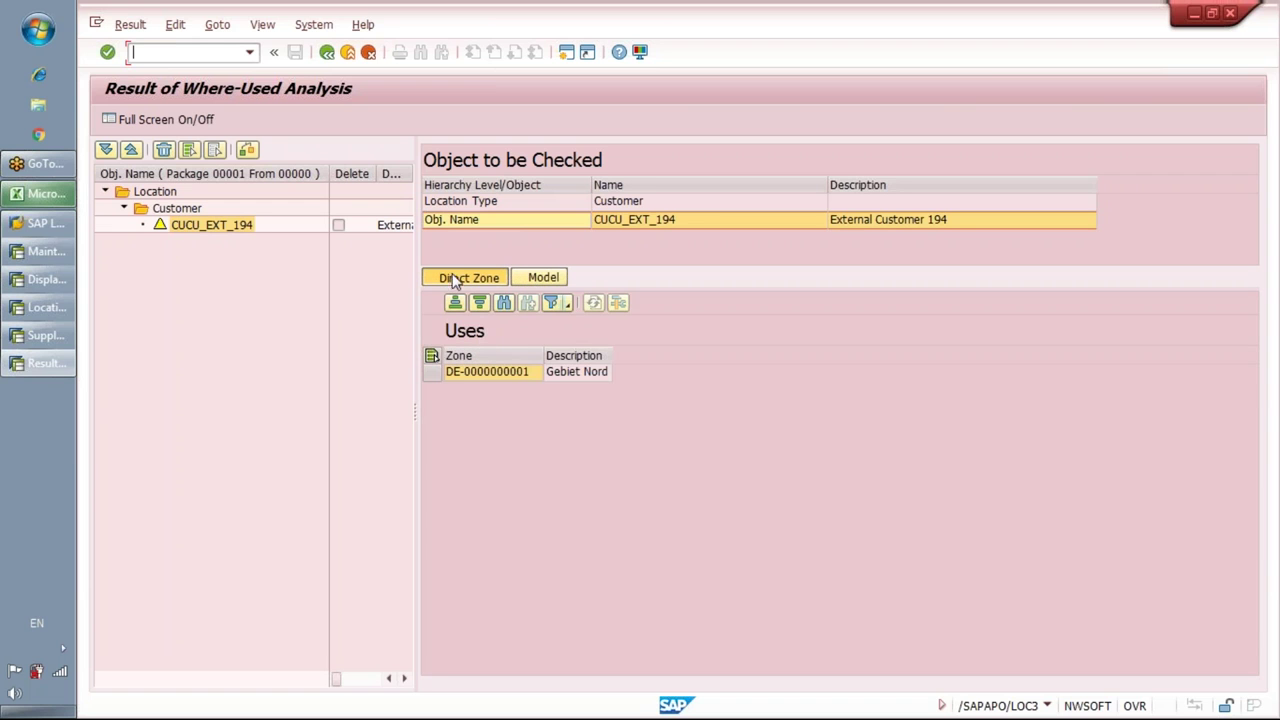
left_click(492, 373)
left_click(547, 279)
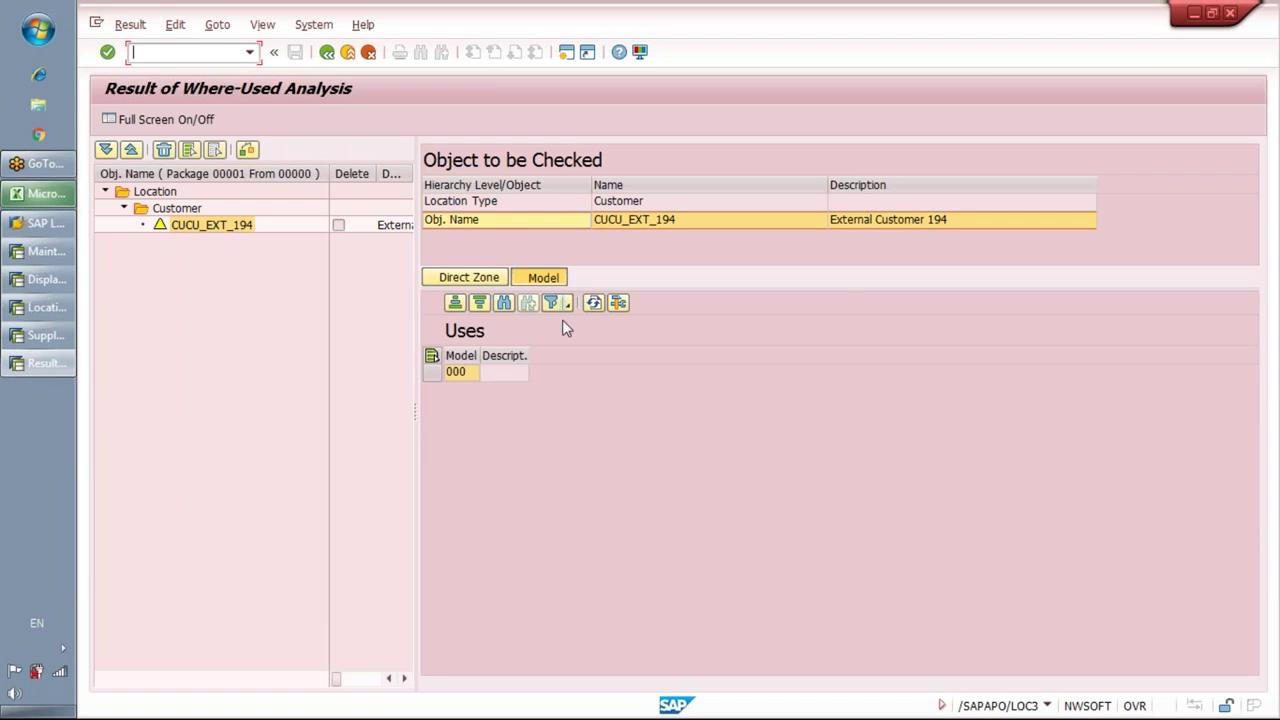
key("alt+Tab")
key("alt+Tab")
type("/")
left_click(170, 310)
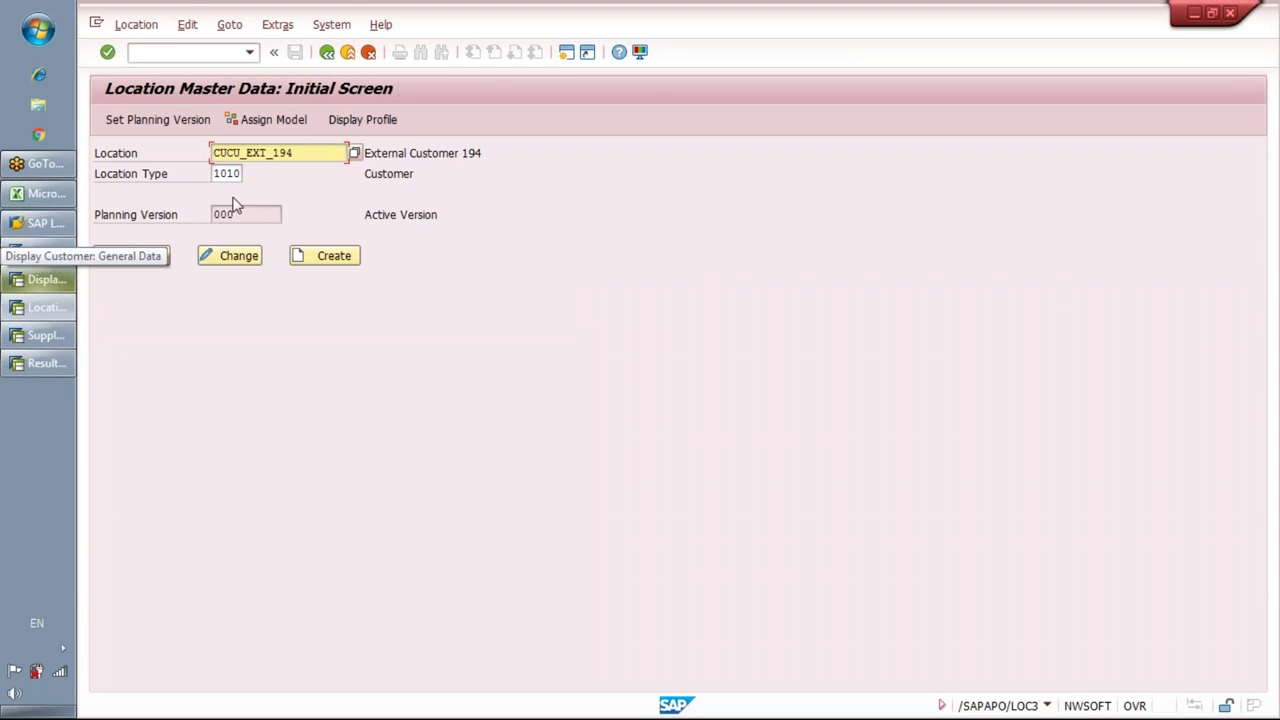
Remove CUCU_EXT_194 from model 000 and confirm the change
left_click(284, 119)
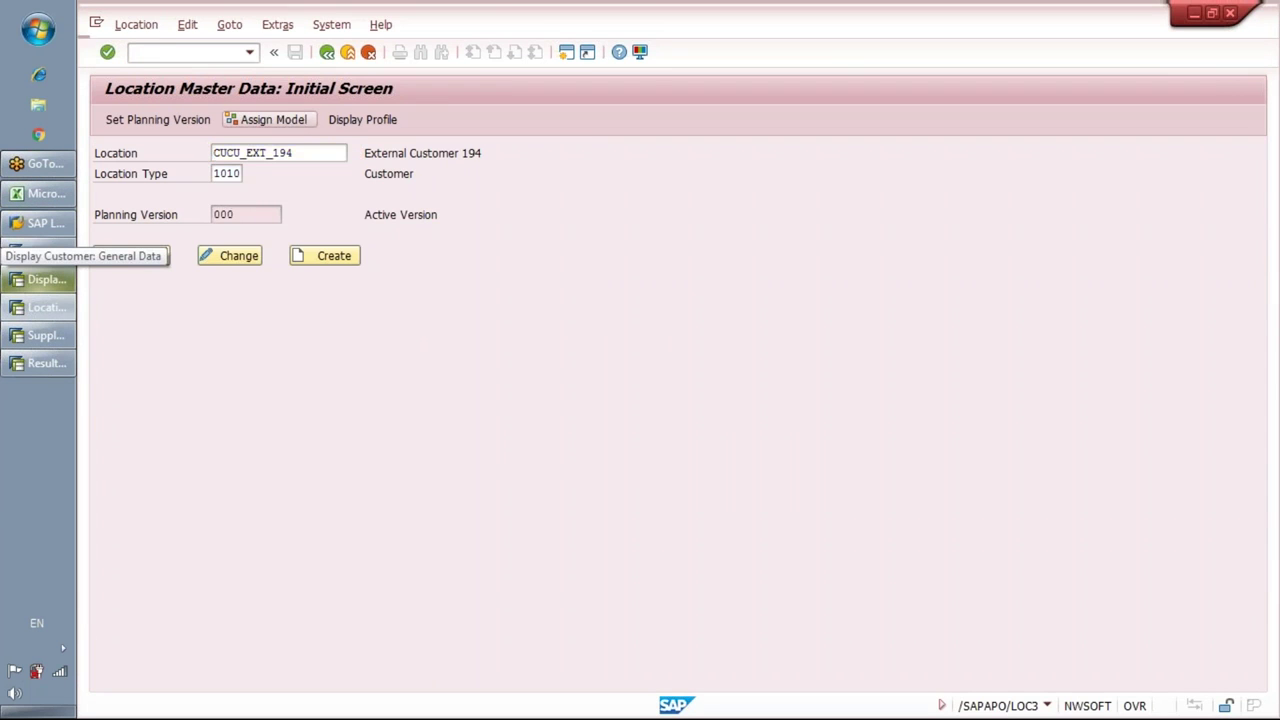
left_click(106, 200)
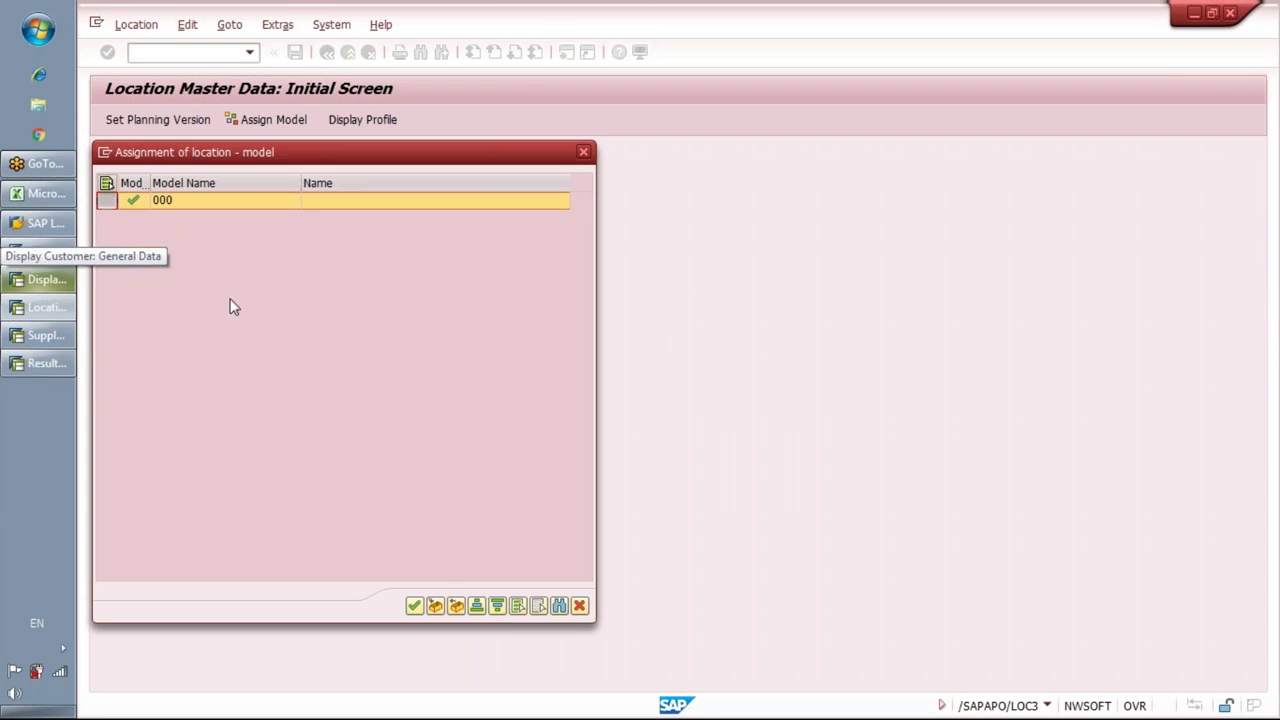
left_click(456, 607)
left_click(415, 606)
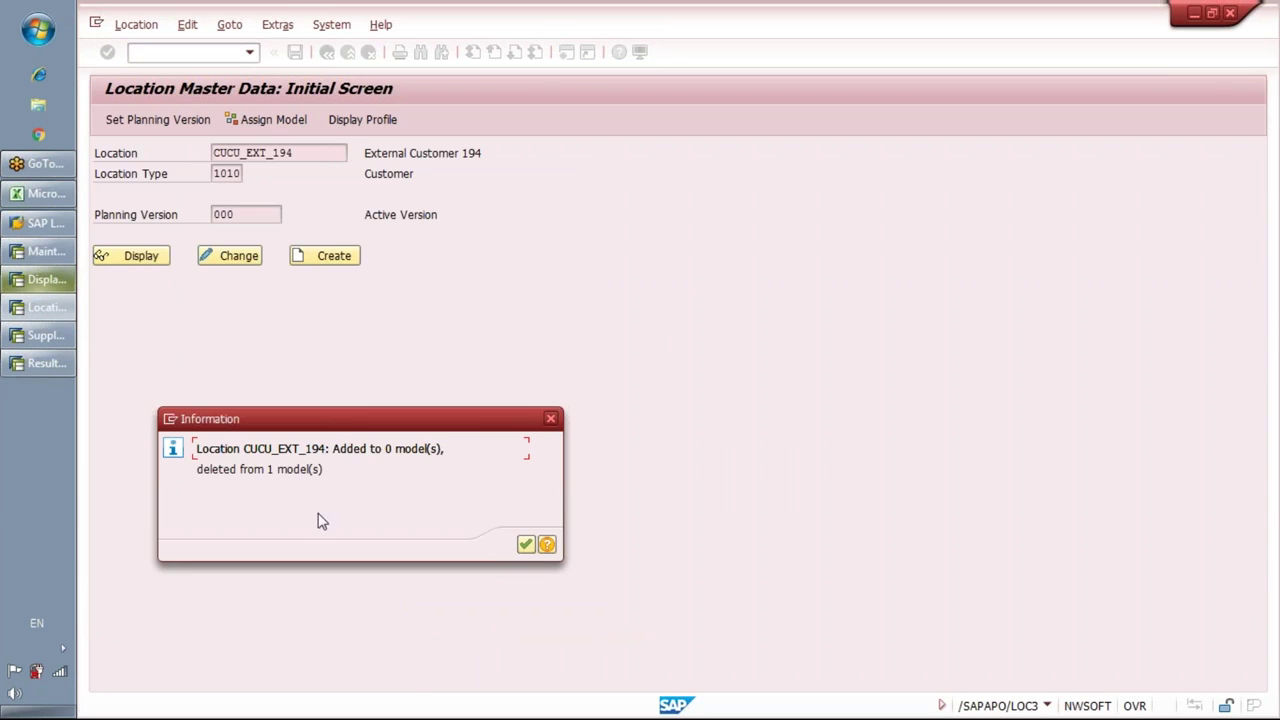
left_click_drag(199, 469, 334, 471)
left_click(357, 474)
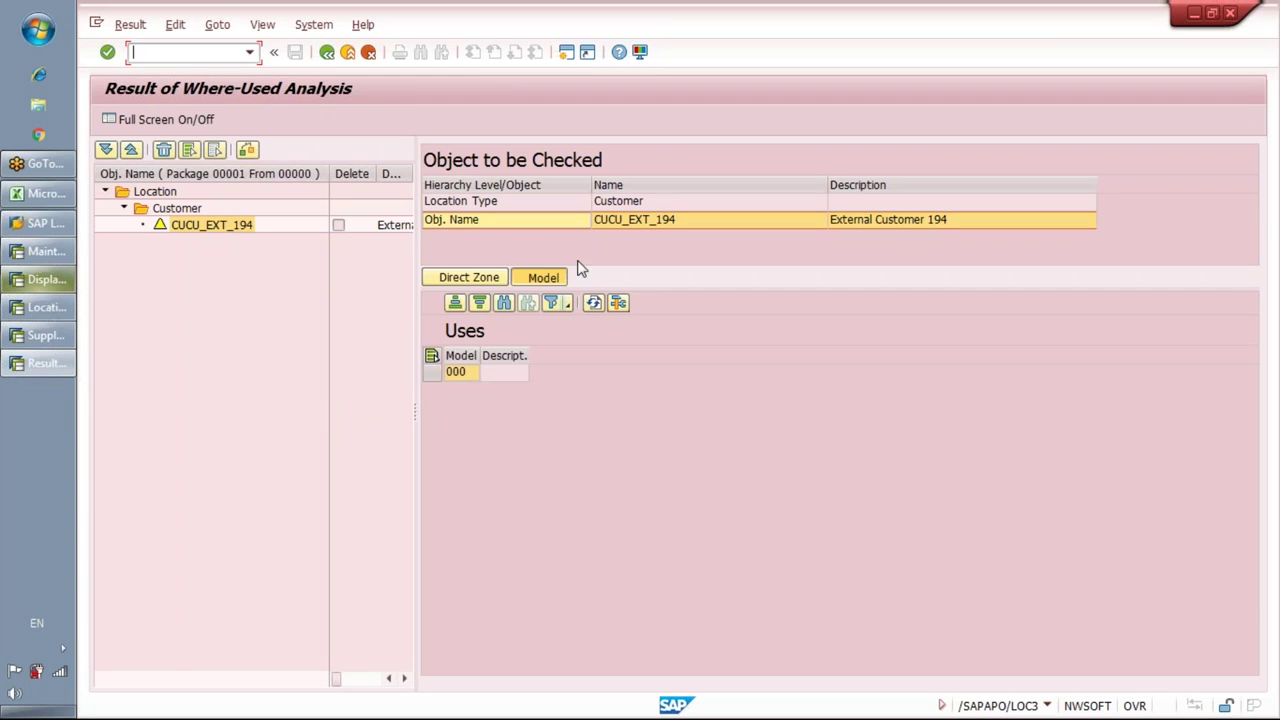
left_click(592, 304)
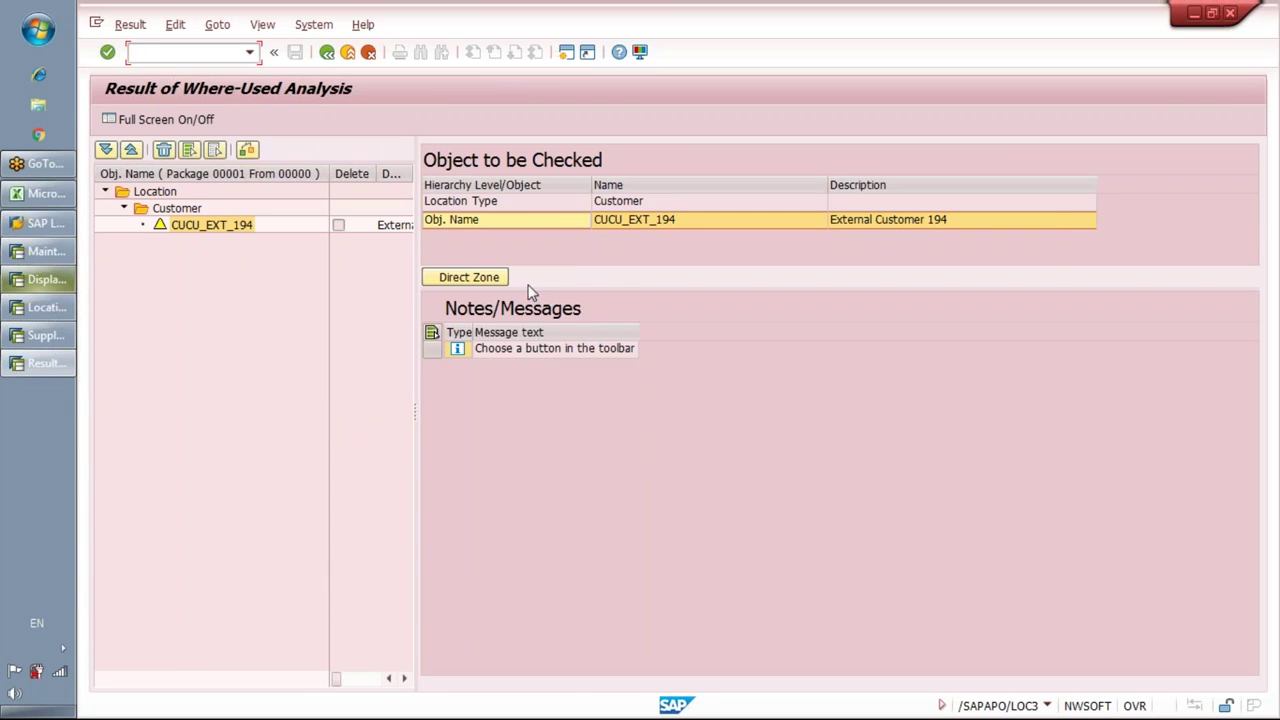
left_click(469, 281)
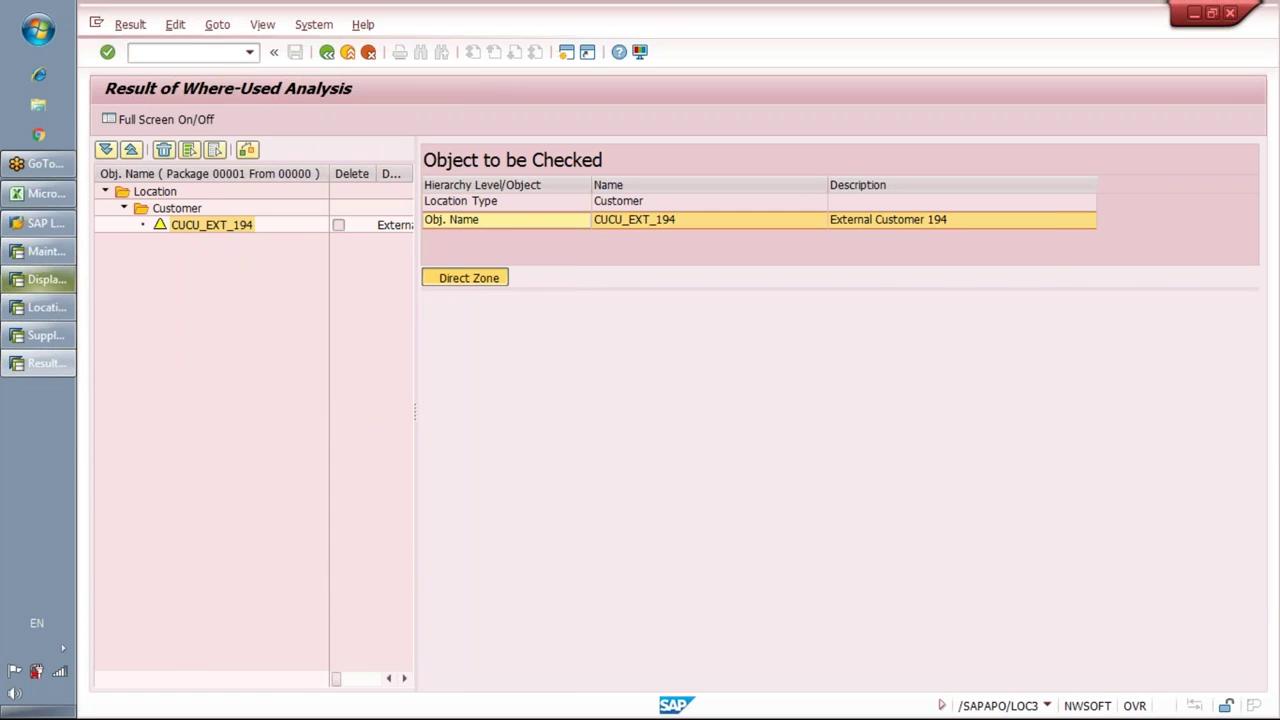
left_click(205, 225)
left_click(518, 374)
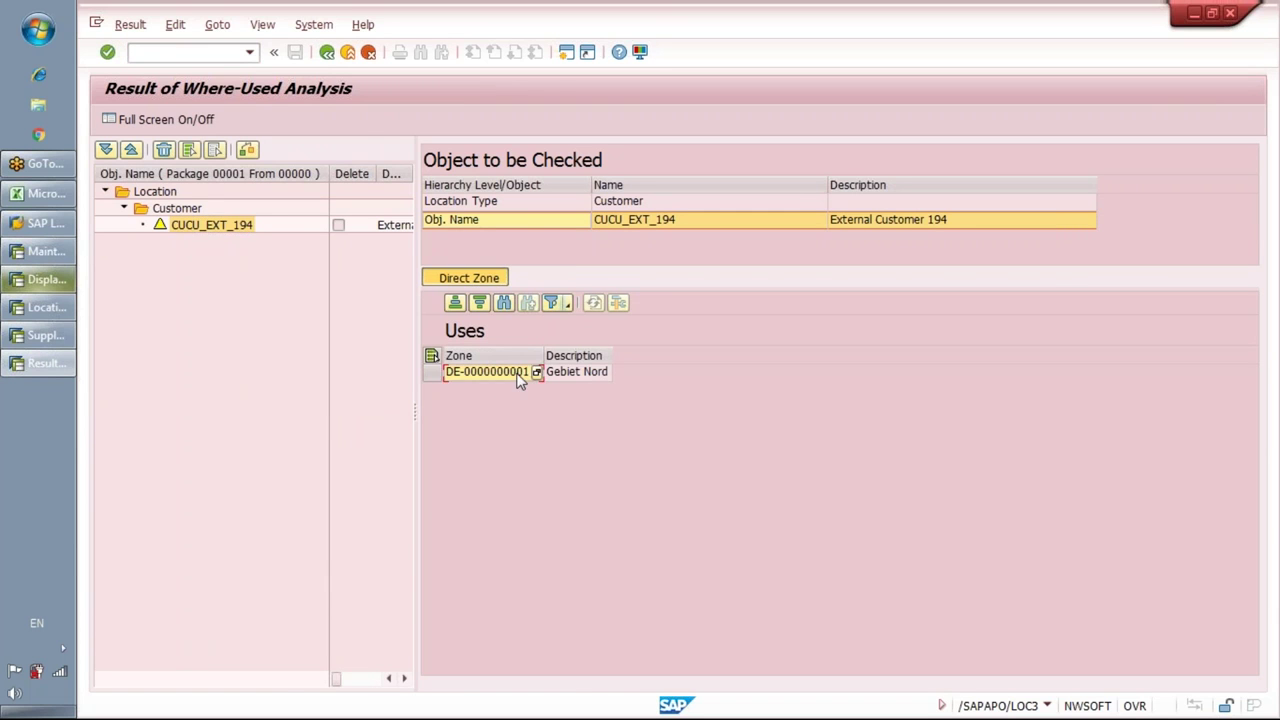
Switch through the open SAP windows to Maintain Zone
left_click(47, 336)
left_click(42, 280)
left_click(37, 306)
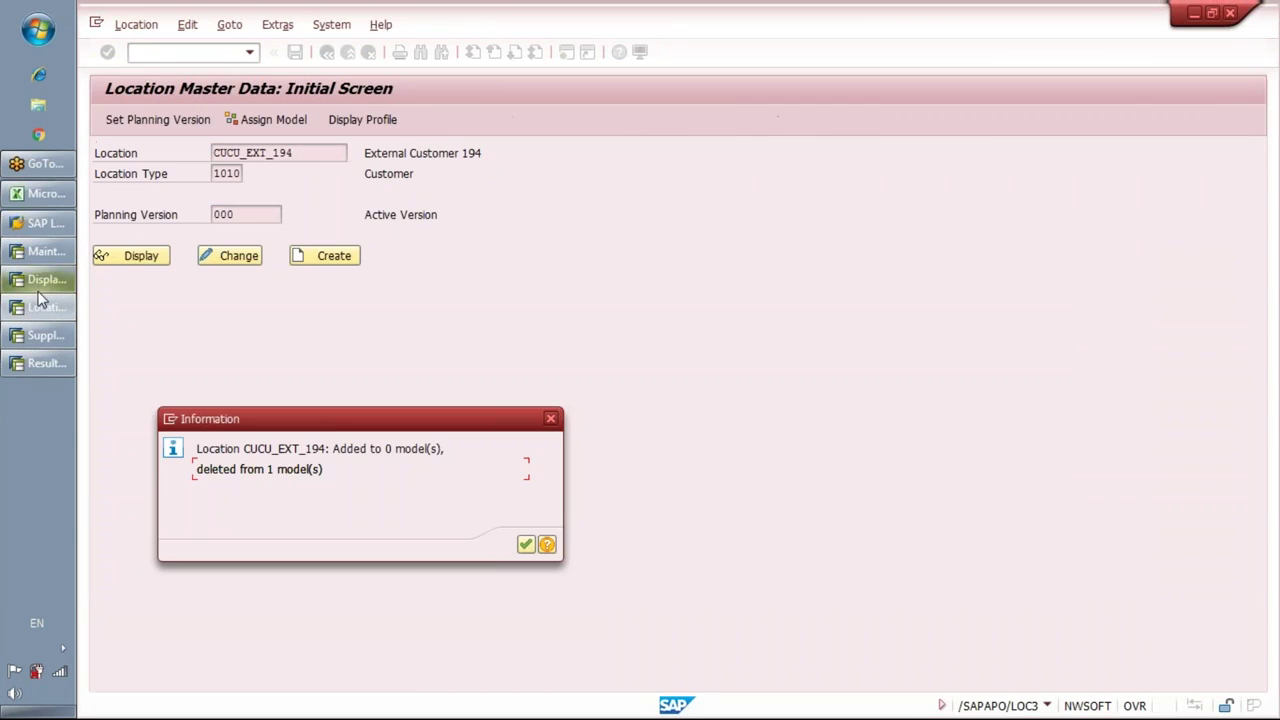
left_click(33, 258)
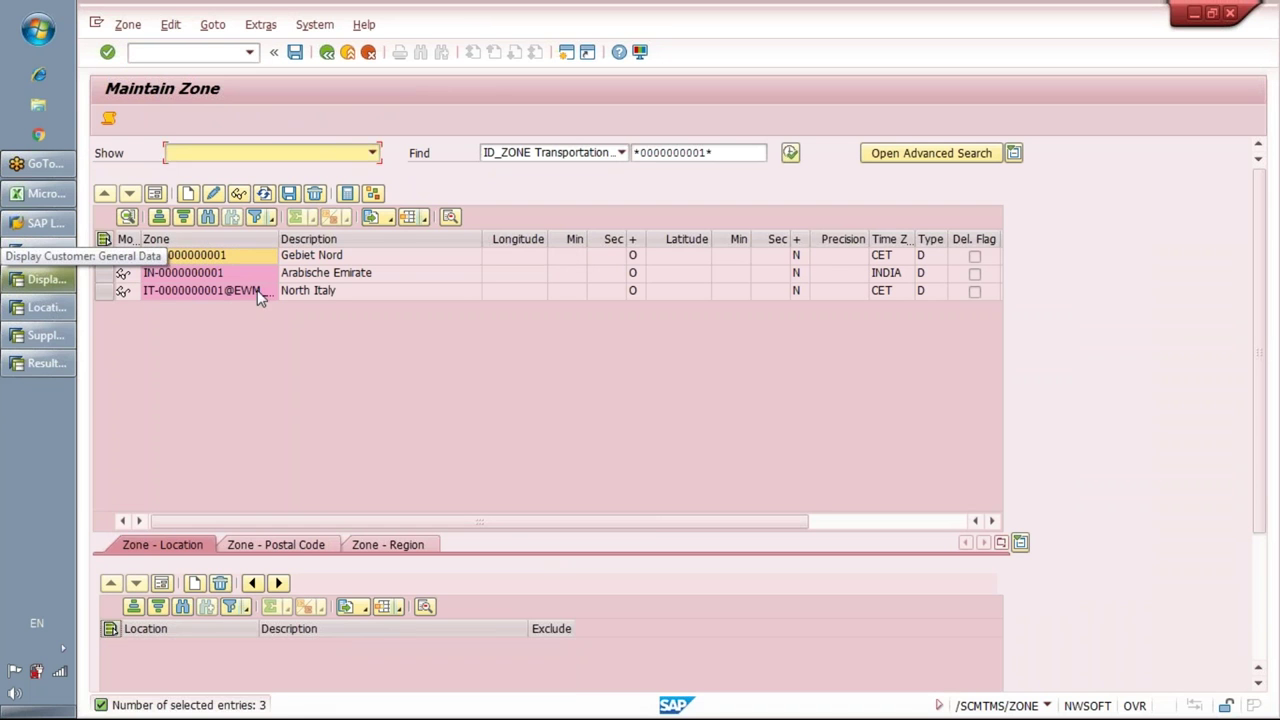
left_click(226, 253)
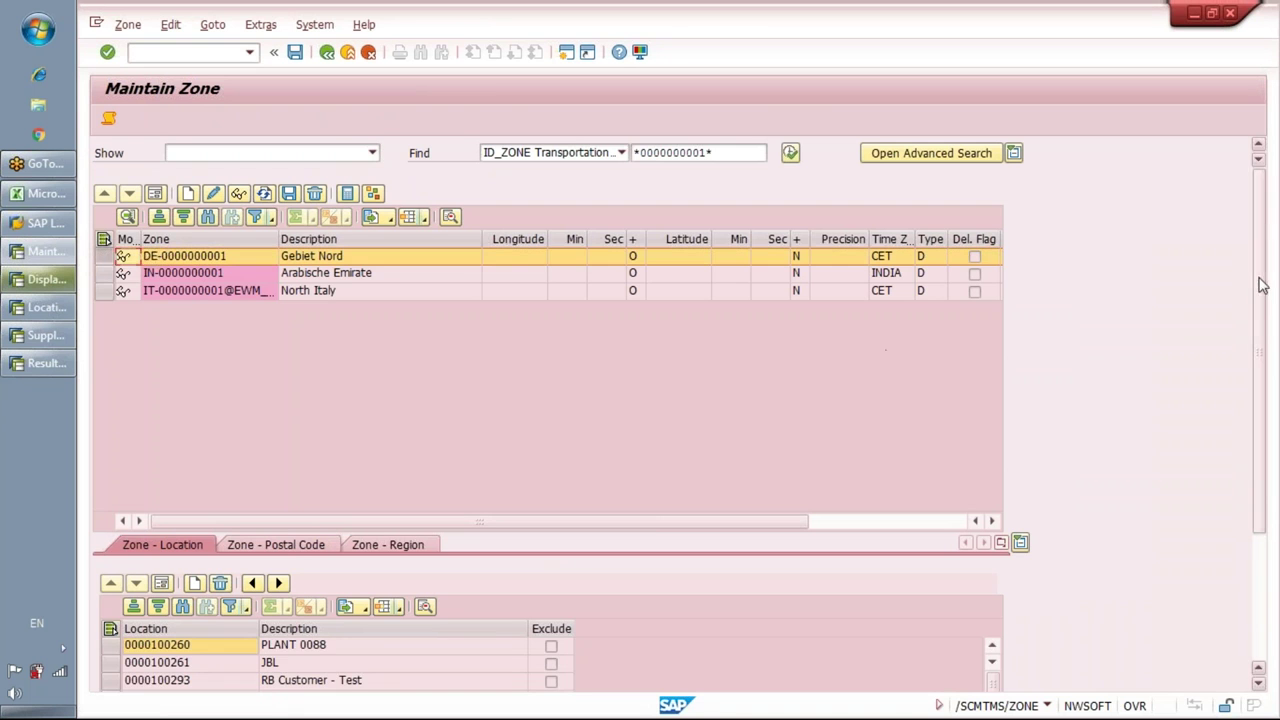
left_click_drag(1258, 310, 1268, 474)
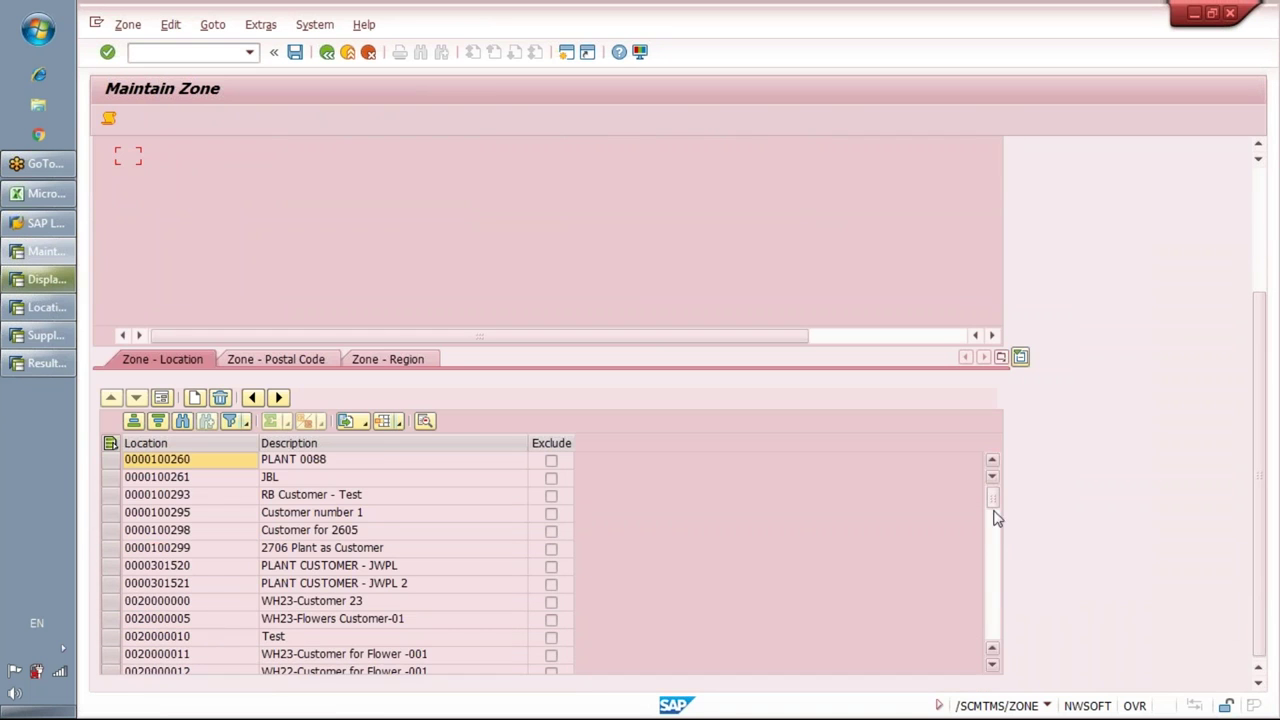
scroll(1003, 610, "down", 5)
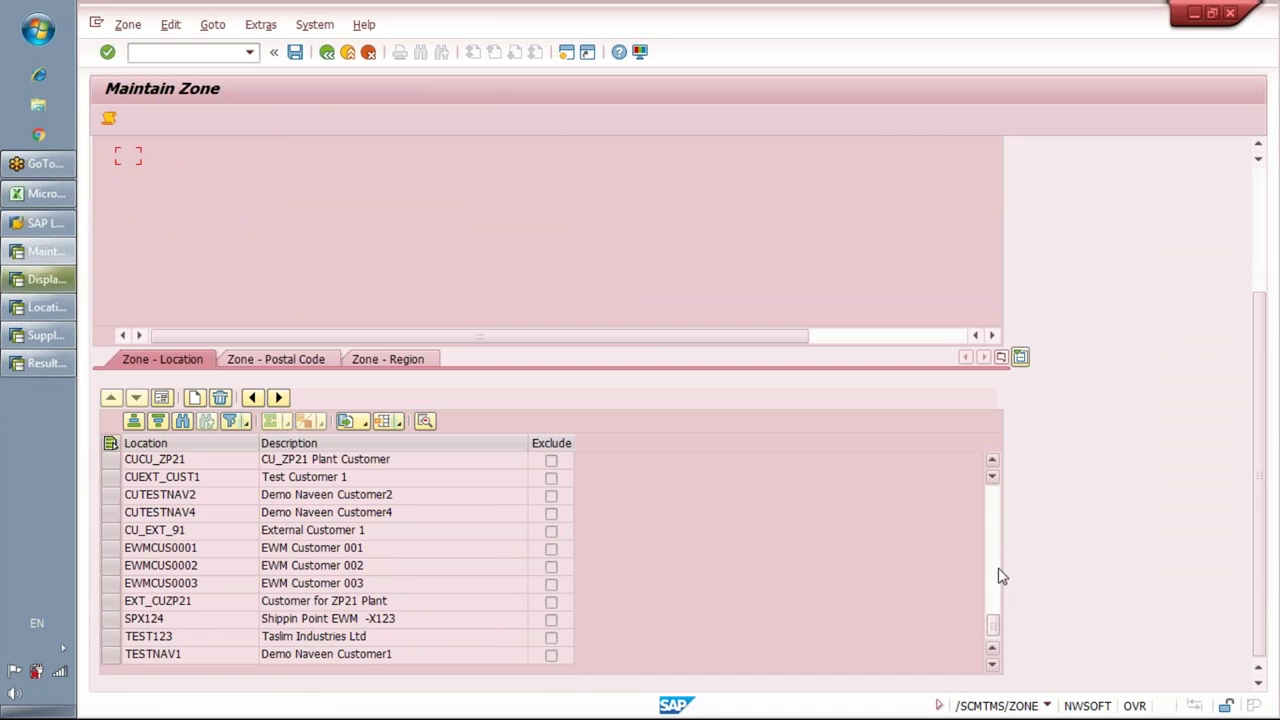
left_click(112, 533)
left_click(221, 400)
scroll(1275, 215, "up", 3)
left_click(295, 53)
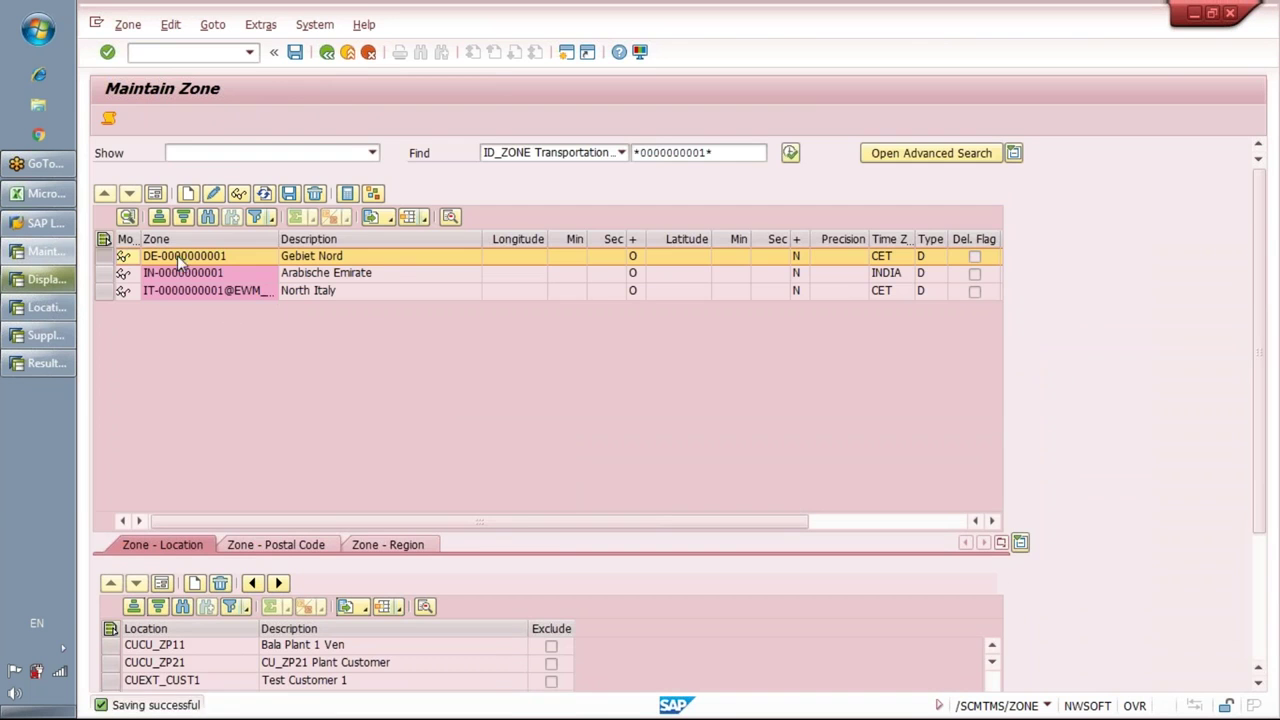
key("alt+Tab")
key("alt+Tab")
key("alt+Tab")
key("alt+Tab")
key("alt+Tab")
key("alt+Tab")
key("alt+Tab")
key("alt+Tab")
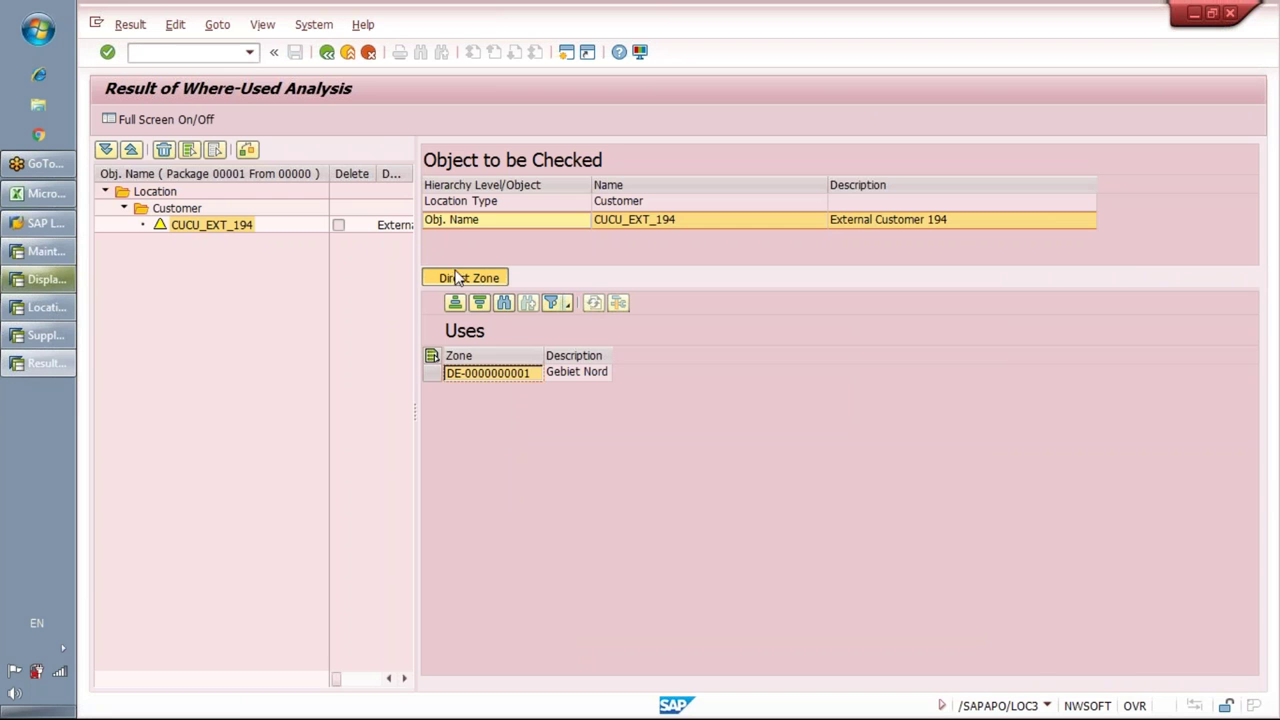
Rerun the where-used check on location CUCU_EXT_194 and review its zone usage
left_click(482, 220)
left_click(326, 53)
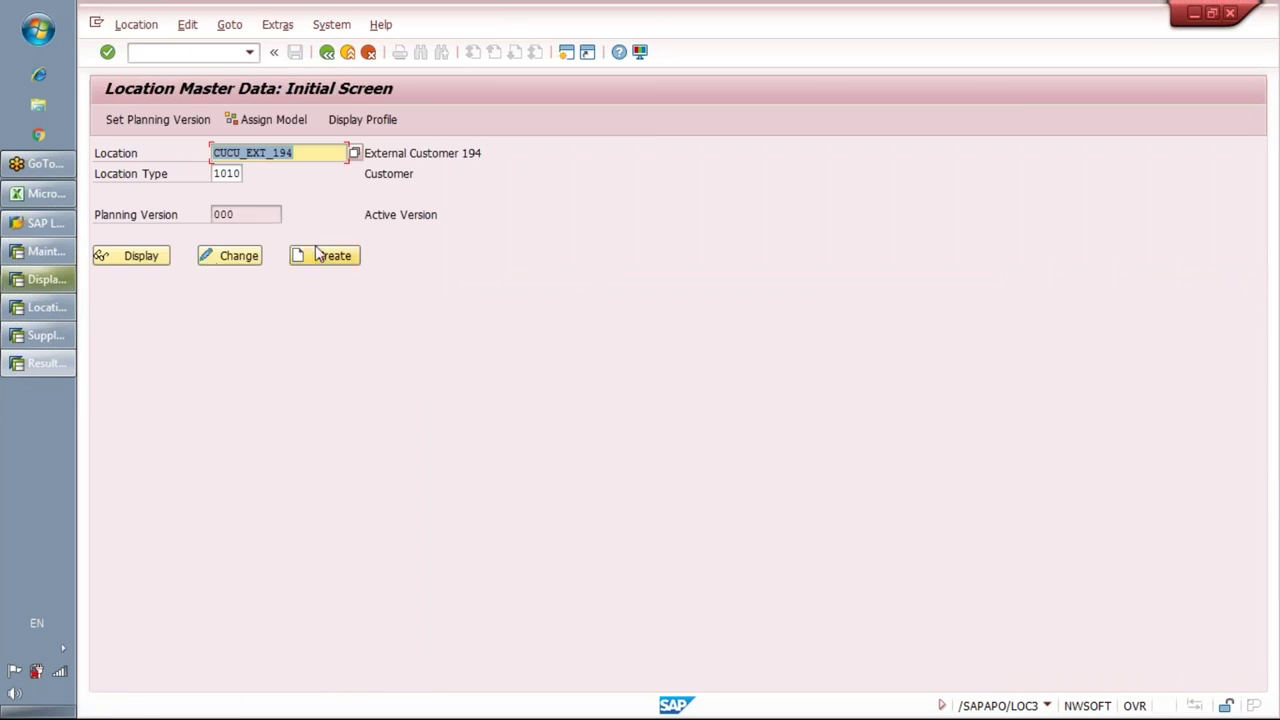
left_click(277, 24)
left_click(305, 129)
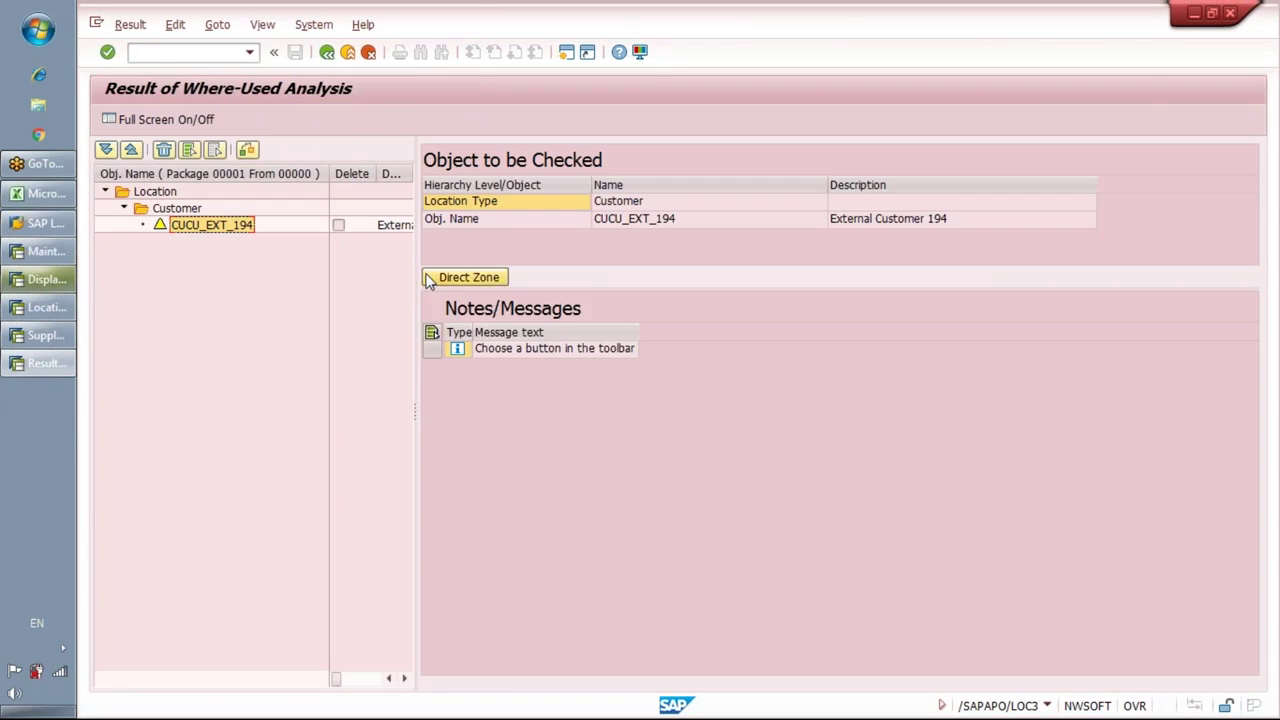
left_click(447, 279)
left_click(521, 219)
left_click(244, 225)
key("F3")
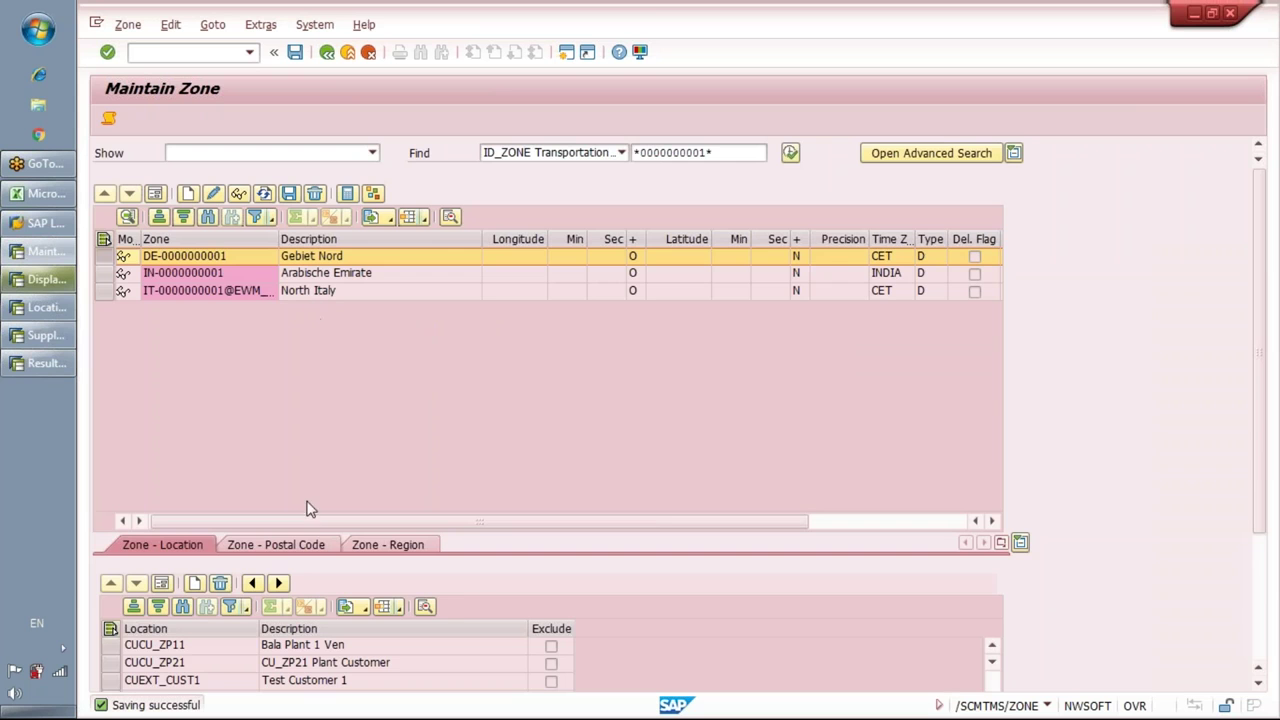
Delete the CUCU_EXT_194 row from the zone's locations, save the zone, and run /nwuf
left_click_drag(1262, 268, 1262, 390)
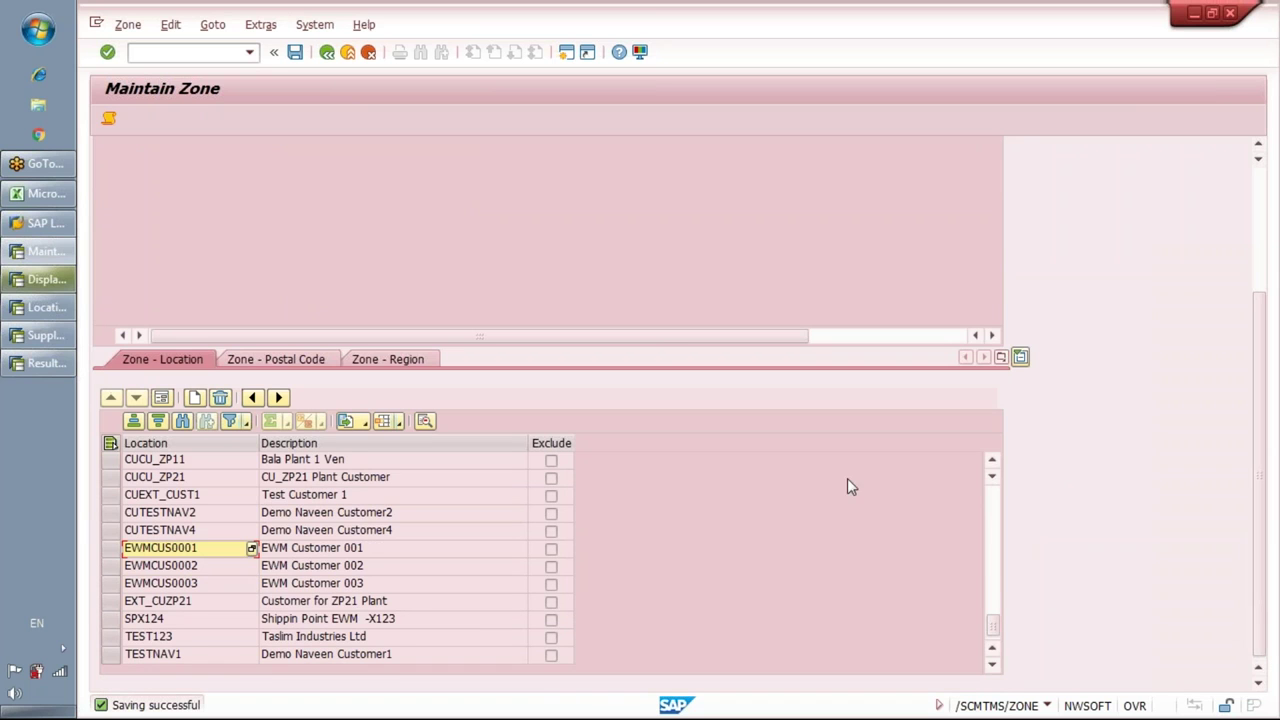
left_click(993, 461)
left_click(993, 461)
left_click(993, 461)
left_click(112, 497)
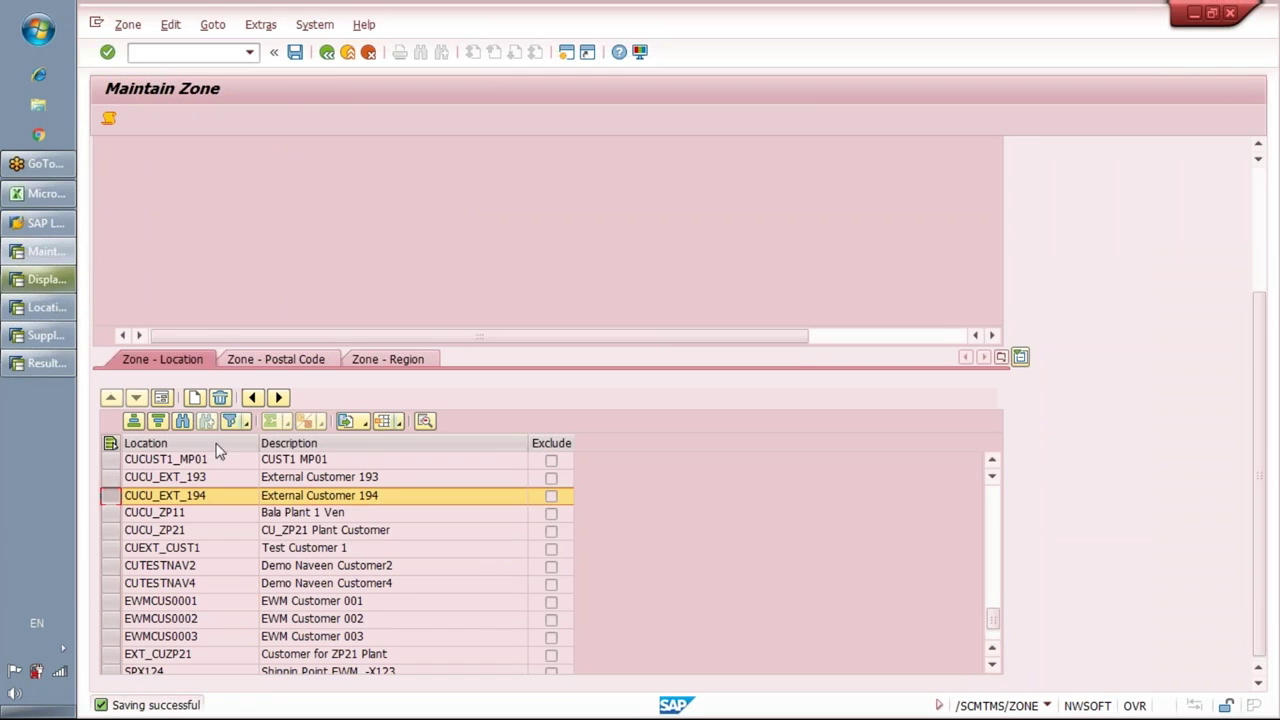
left_click(221, 400)
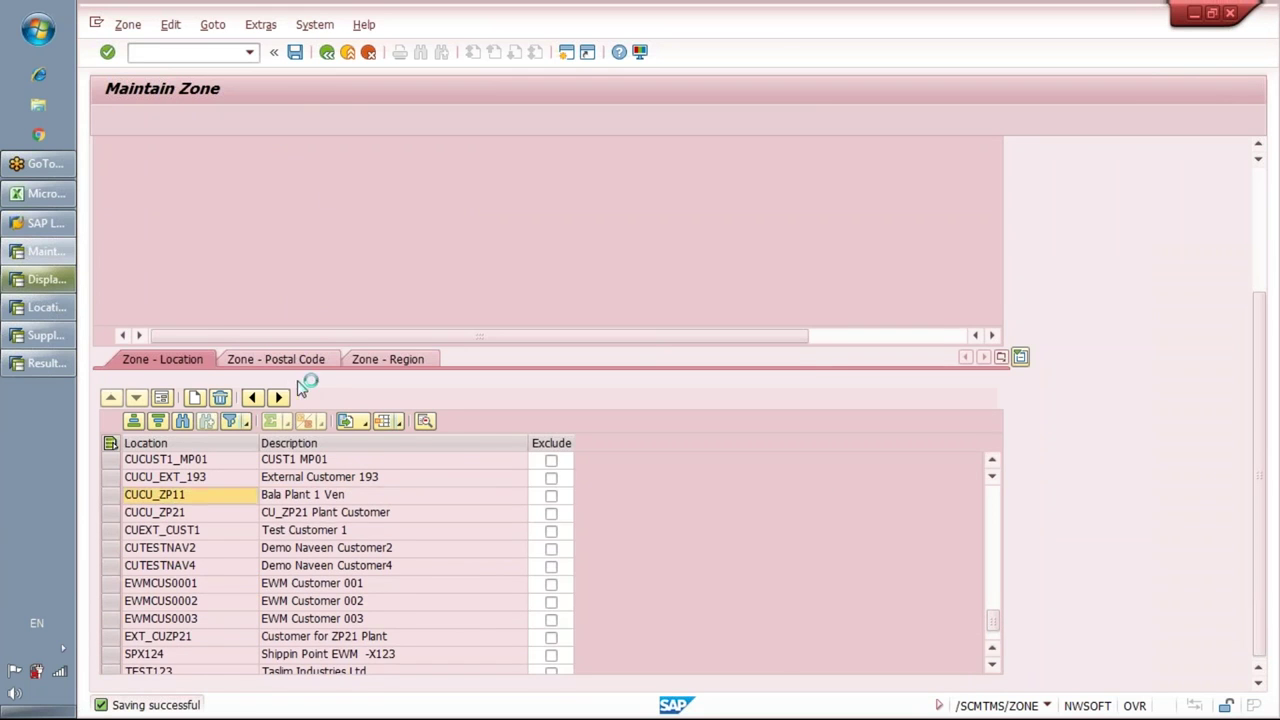
left_click(294, 55)
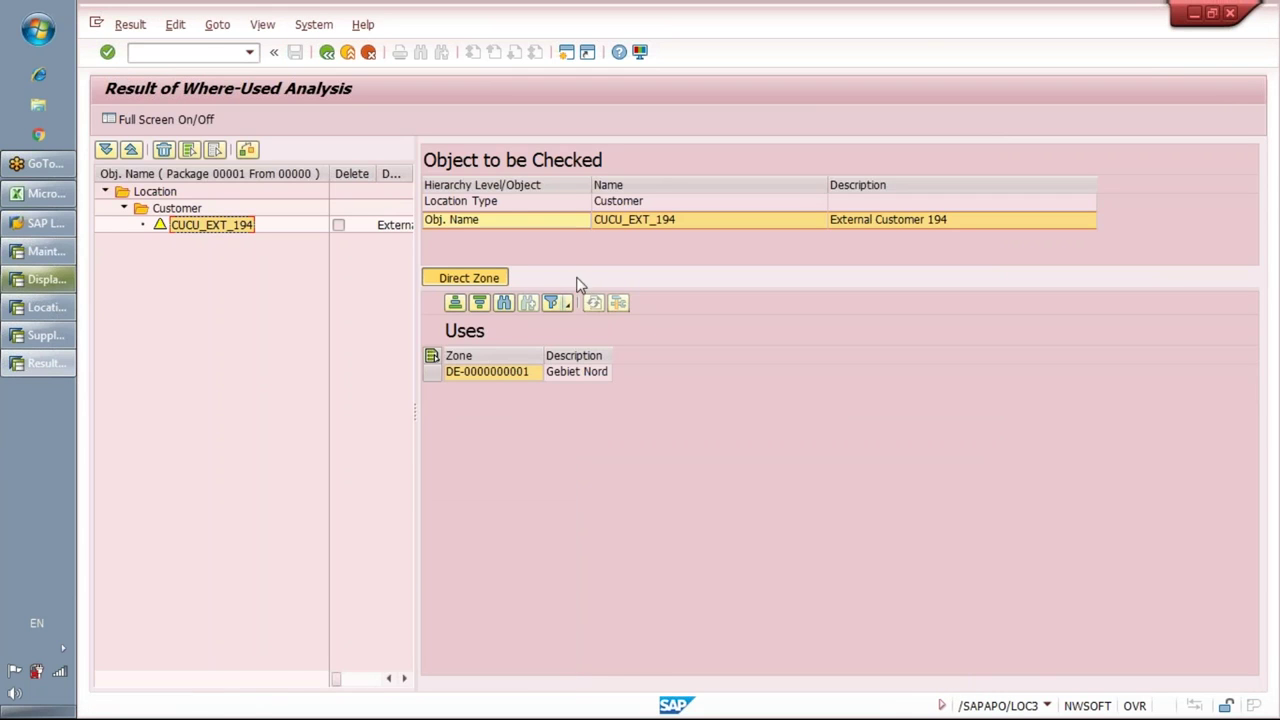
left_click(213, 53)
key("Return")
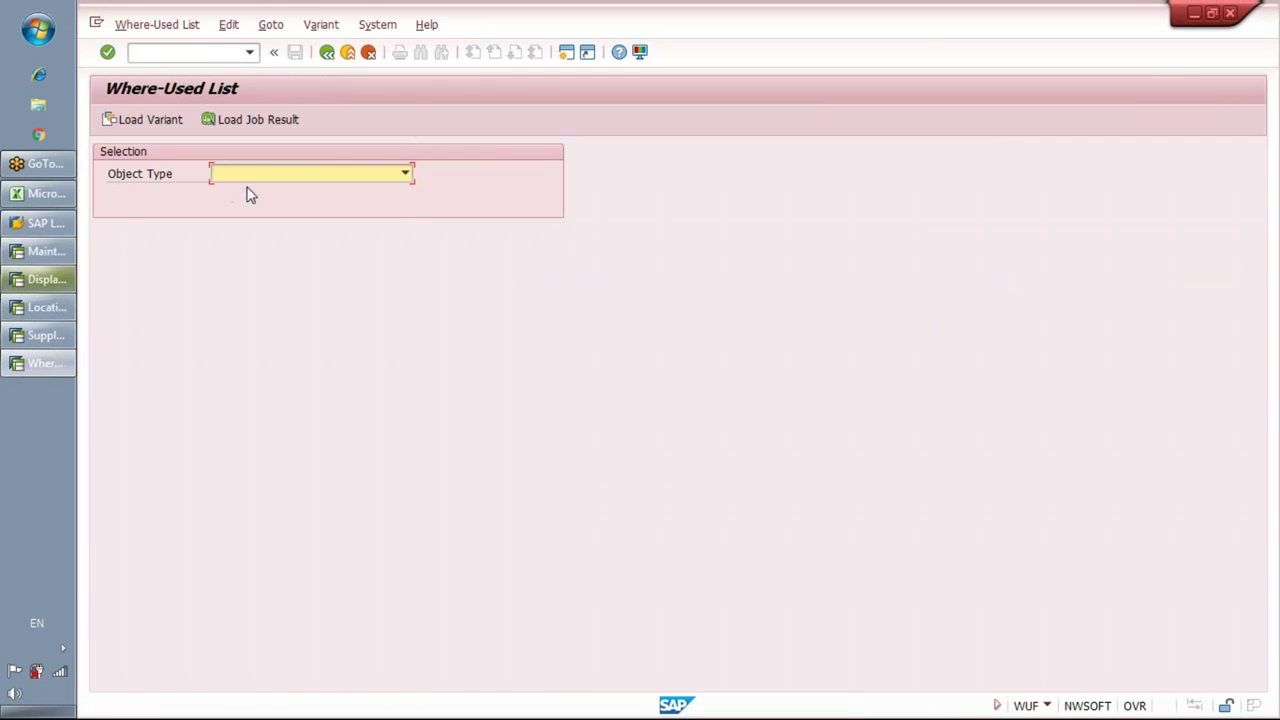
Run a where-used check for Object Type Location, CUCU_EXT_194, which finds no values
left_click(239, 176)
left_click(160, 235)
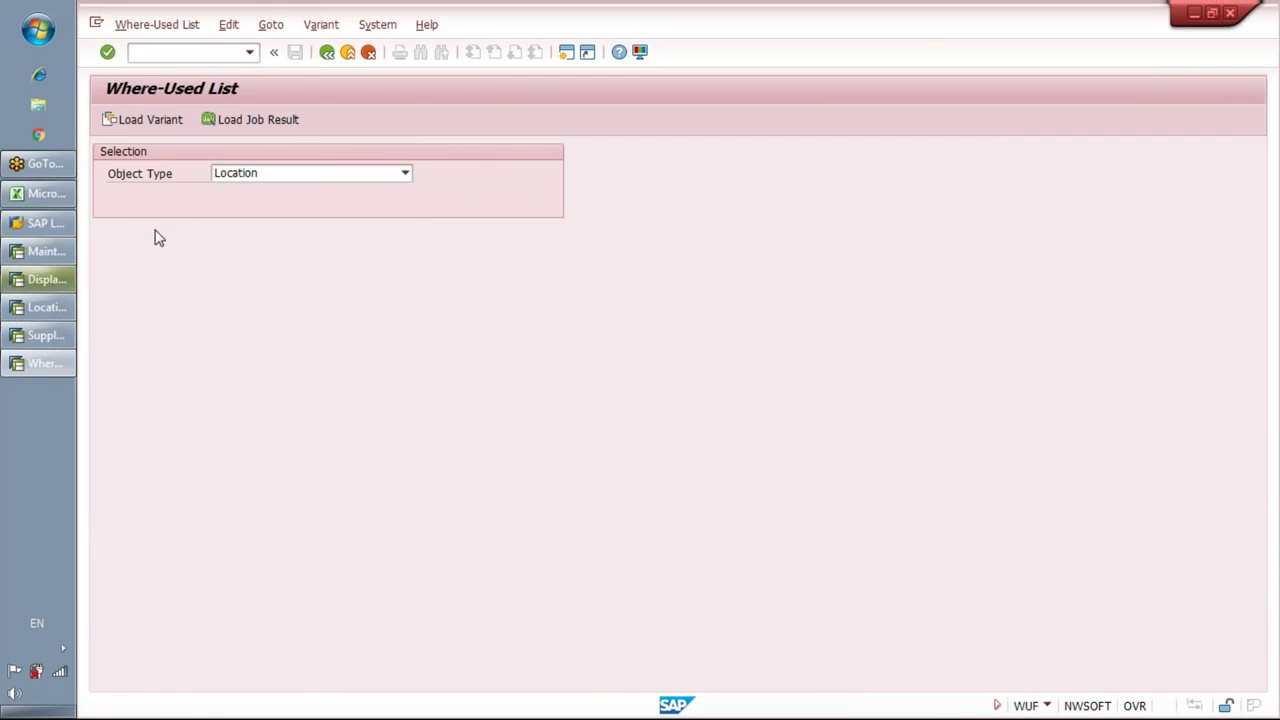
left_click(127, 121)
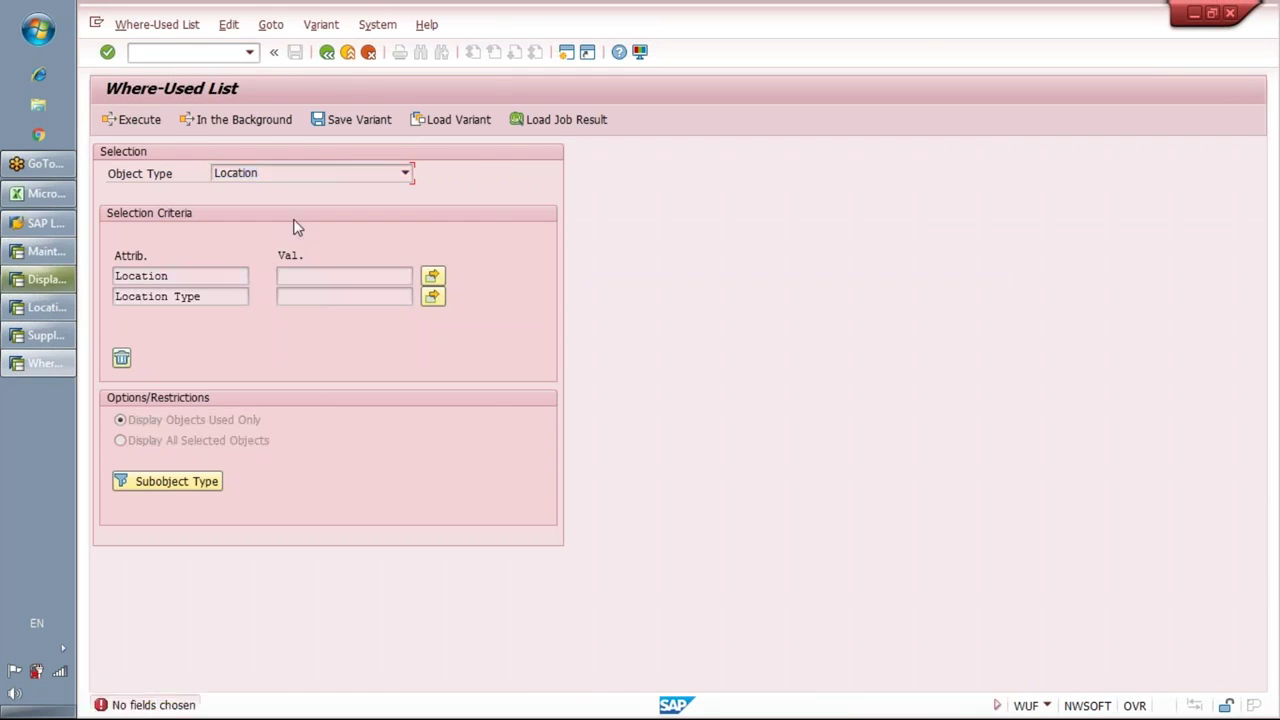
left_click(314, 274)
type("CUCU_EXT_194")
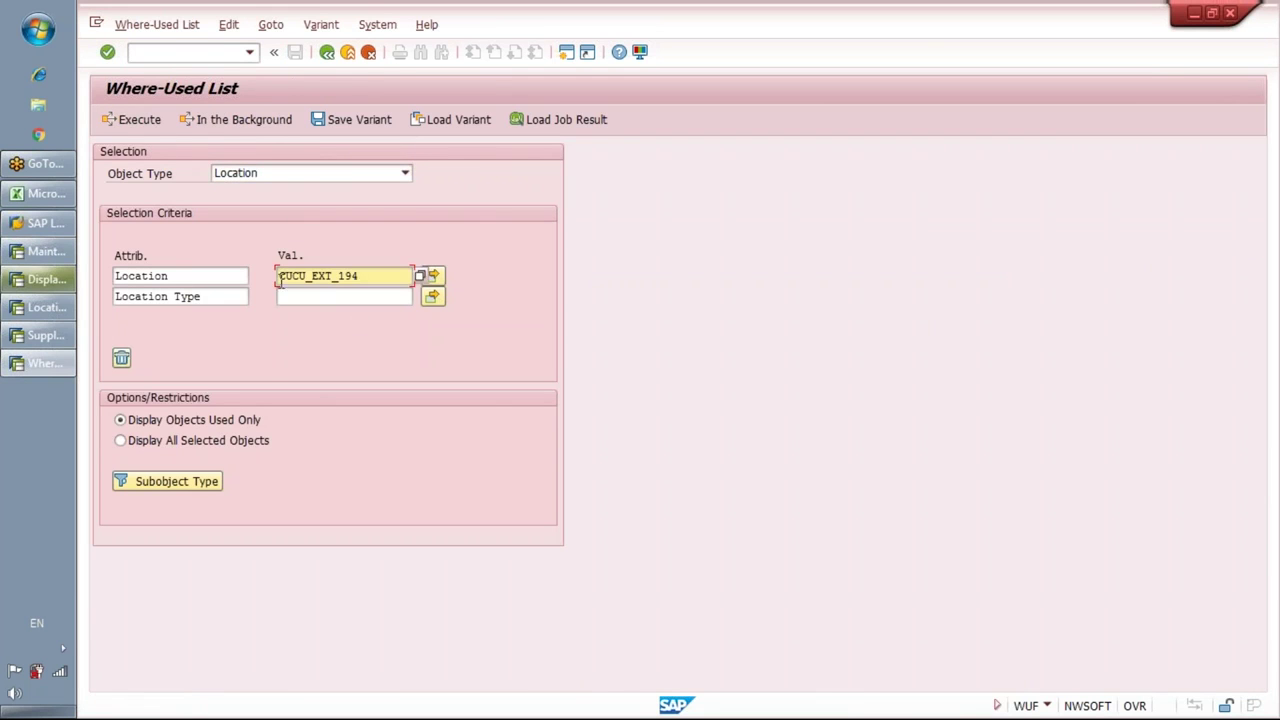
left_click(131, 120)
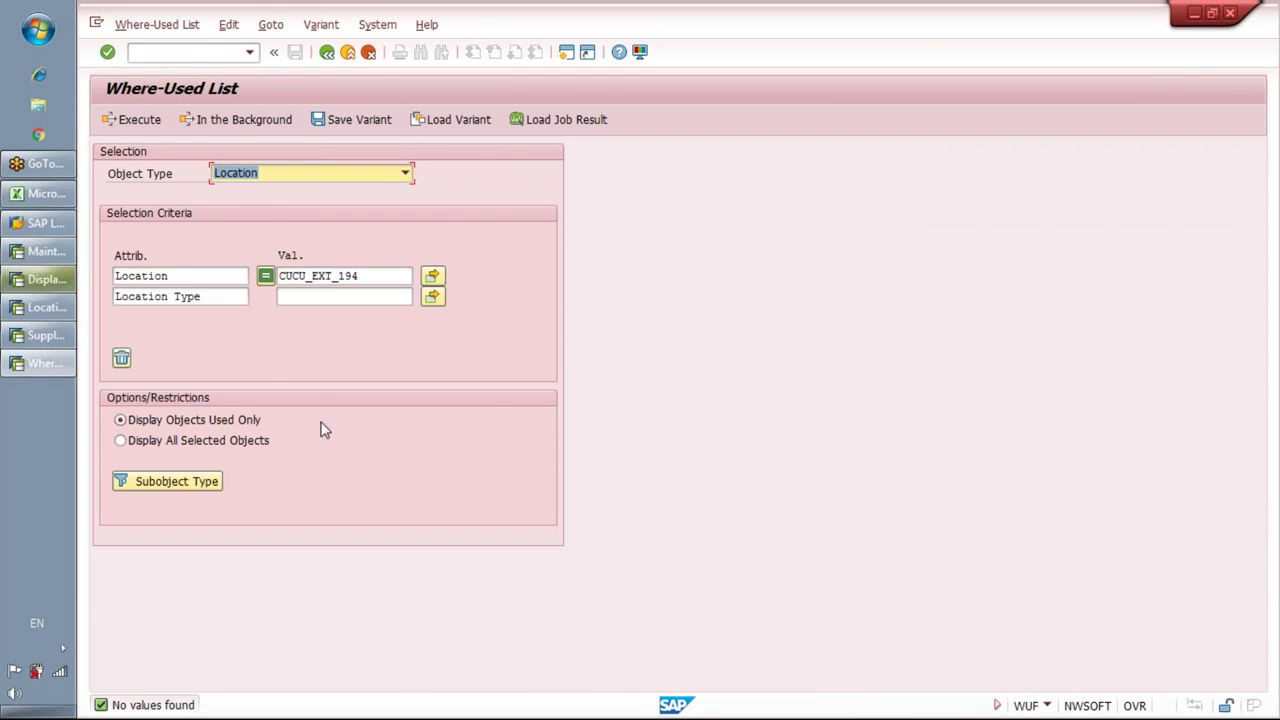
Open the Location Master Data transaction with /n/sapapo/loc3
left_click(188, 52)
type("/n")
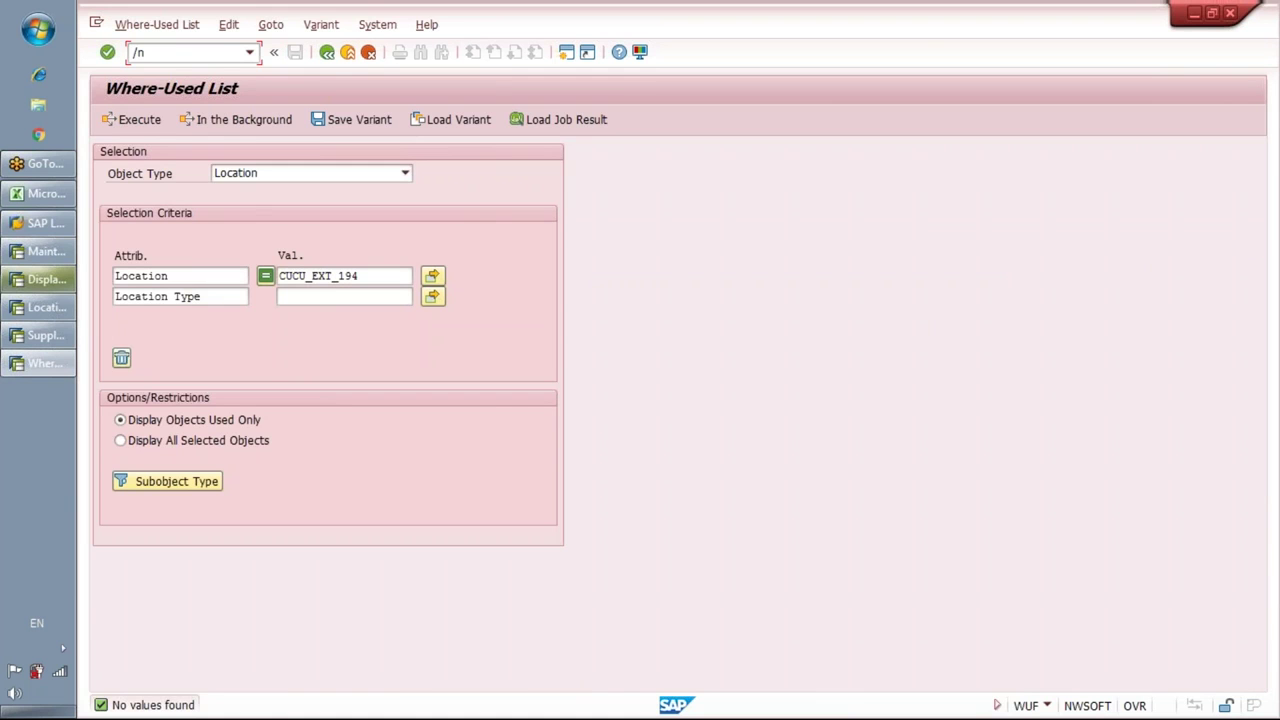
type("/sapapo/loc3")
key("Return")
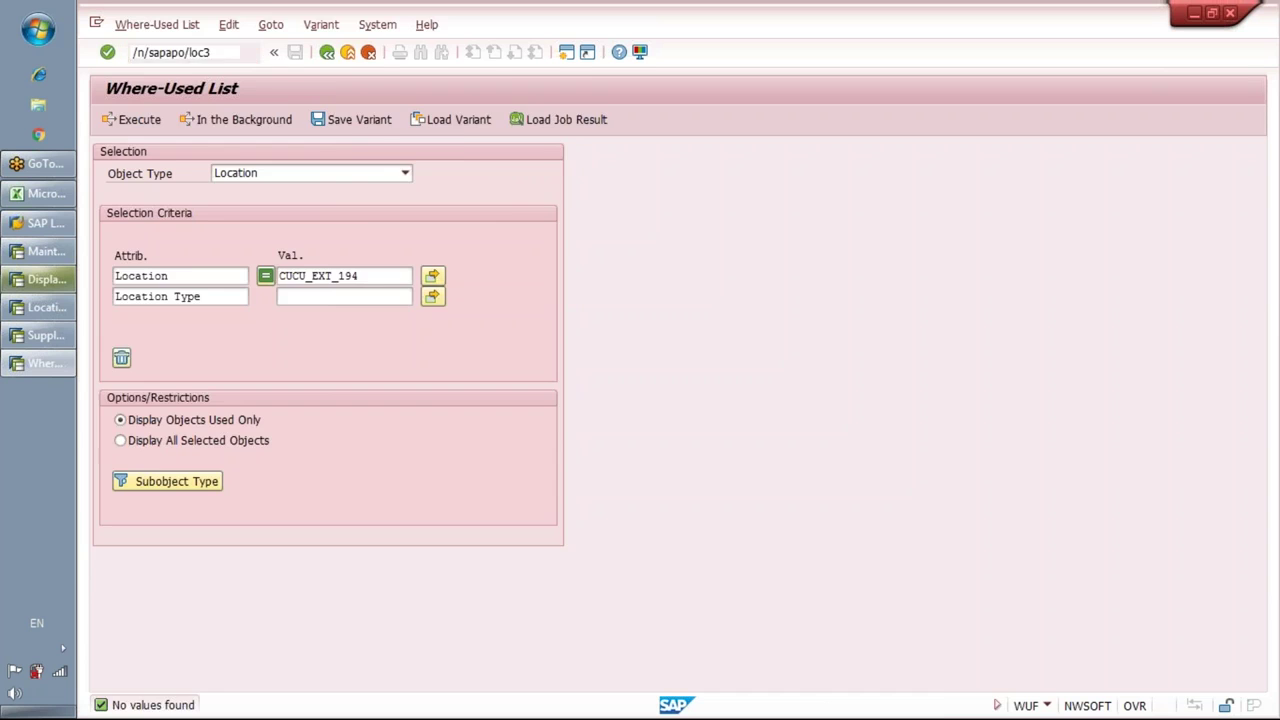
Schedule a Delete Locations background job with an immediate start time
left_click(277, 24)
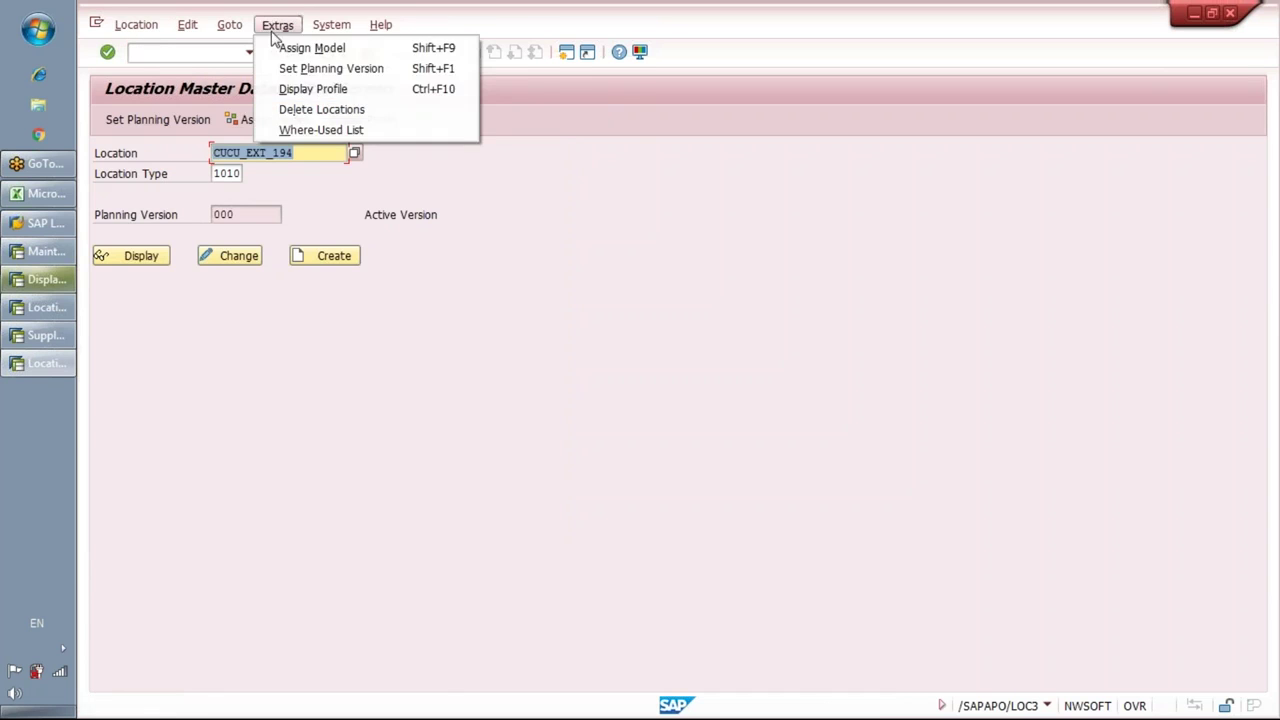
left_click(307, 108)
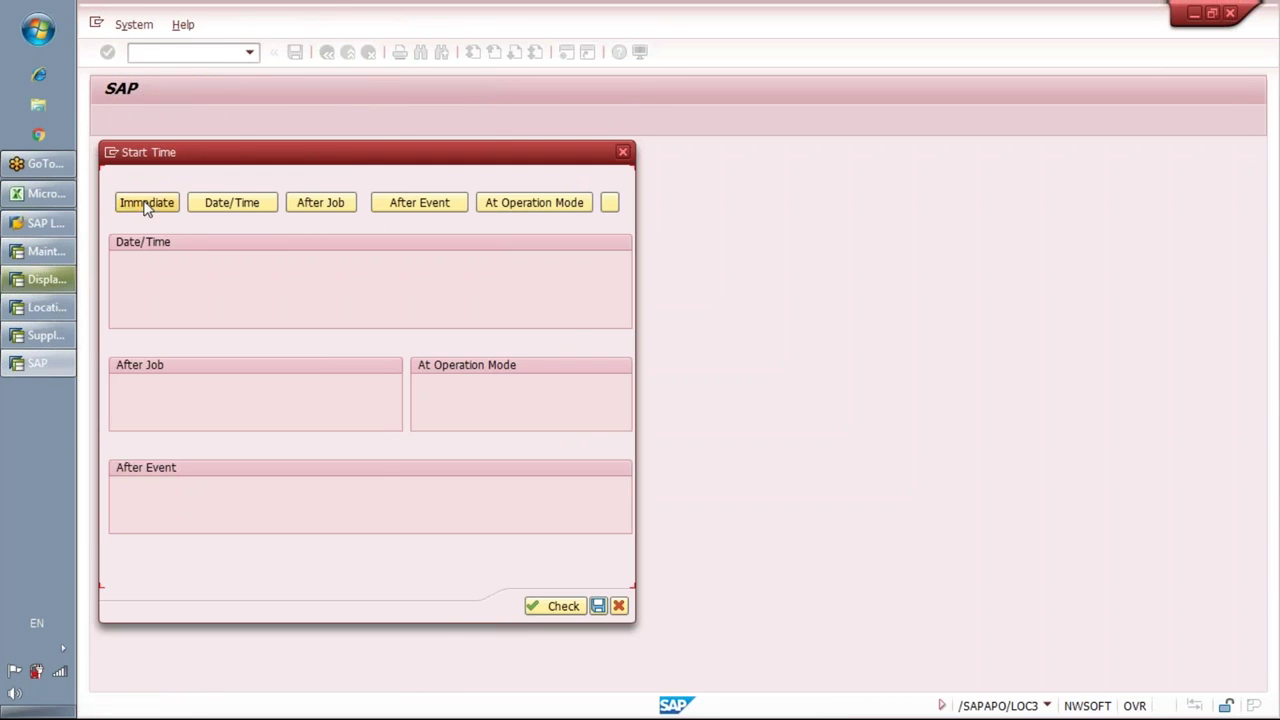
left_click(146, 204)
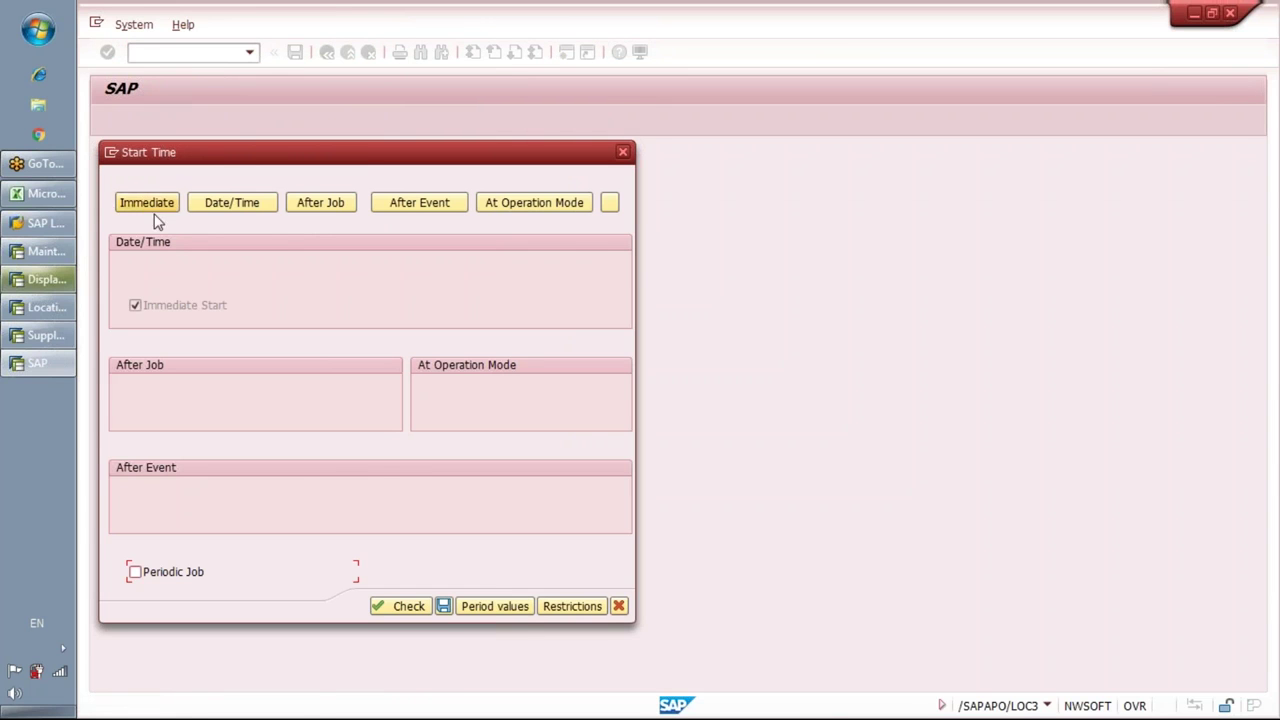
left_click(443, 606)
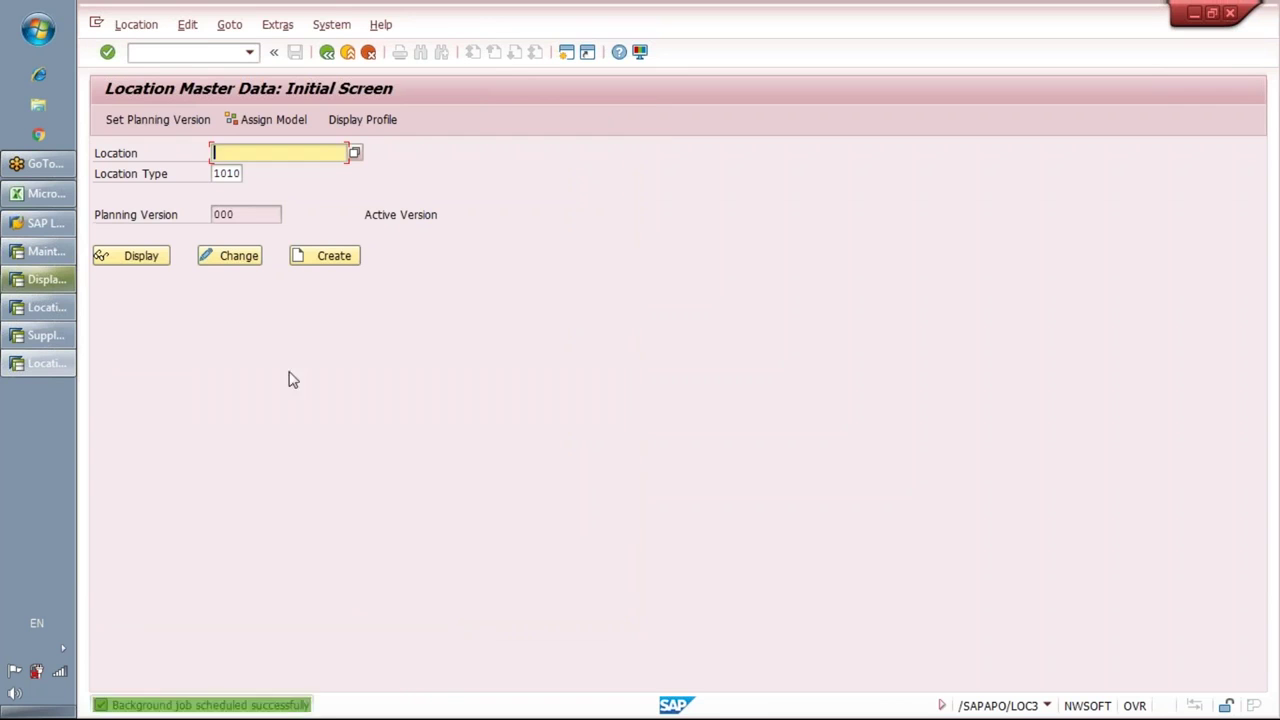
Reload /n/sapapo/loc3 and load location CUCU_EXT_194 from earlier entries
left_click(155, 52)
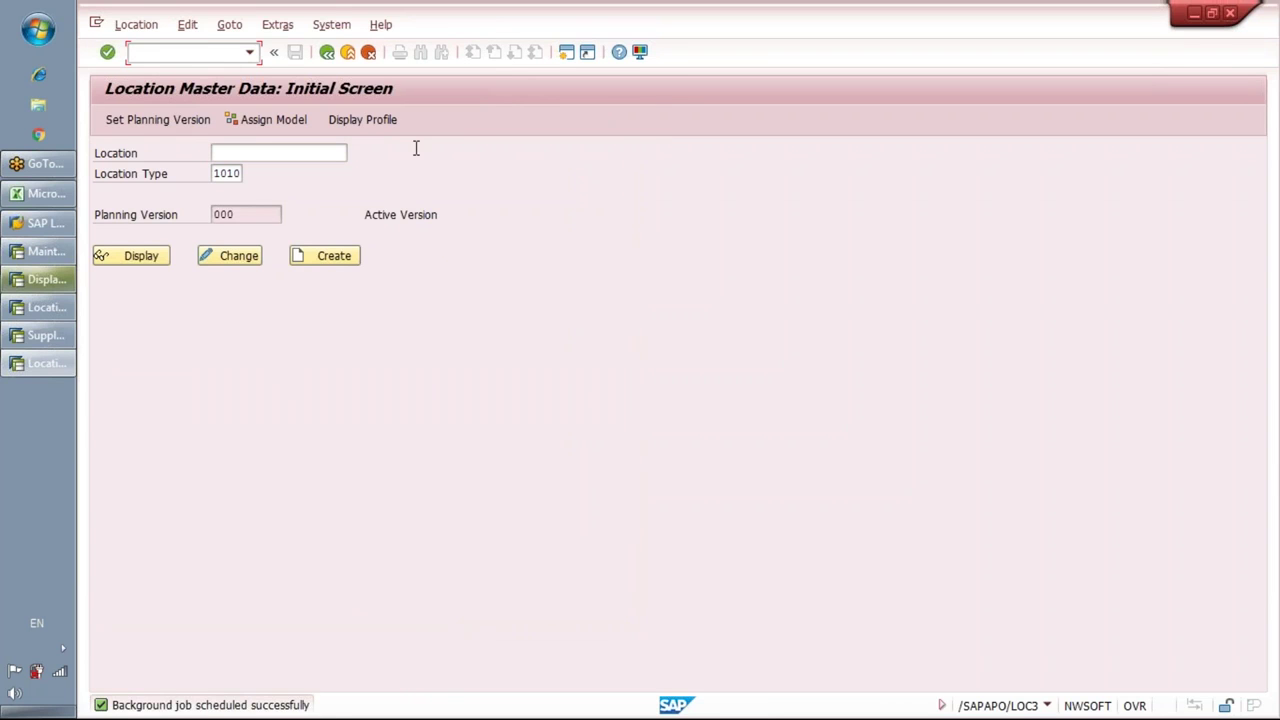
key("Down")
key("Return")
left_click(233, 150)
left_click(250, 170)
key("Return")
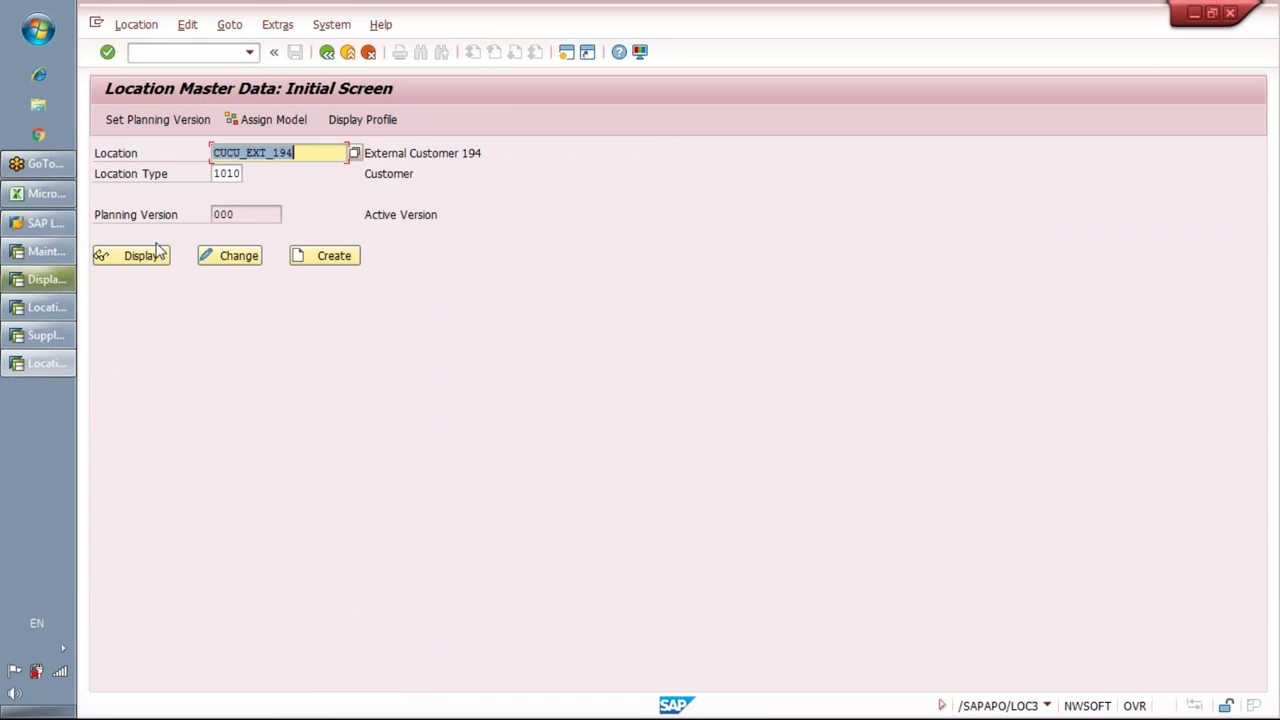
left_click_drag(489, 154, 364, 157)
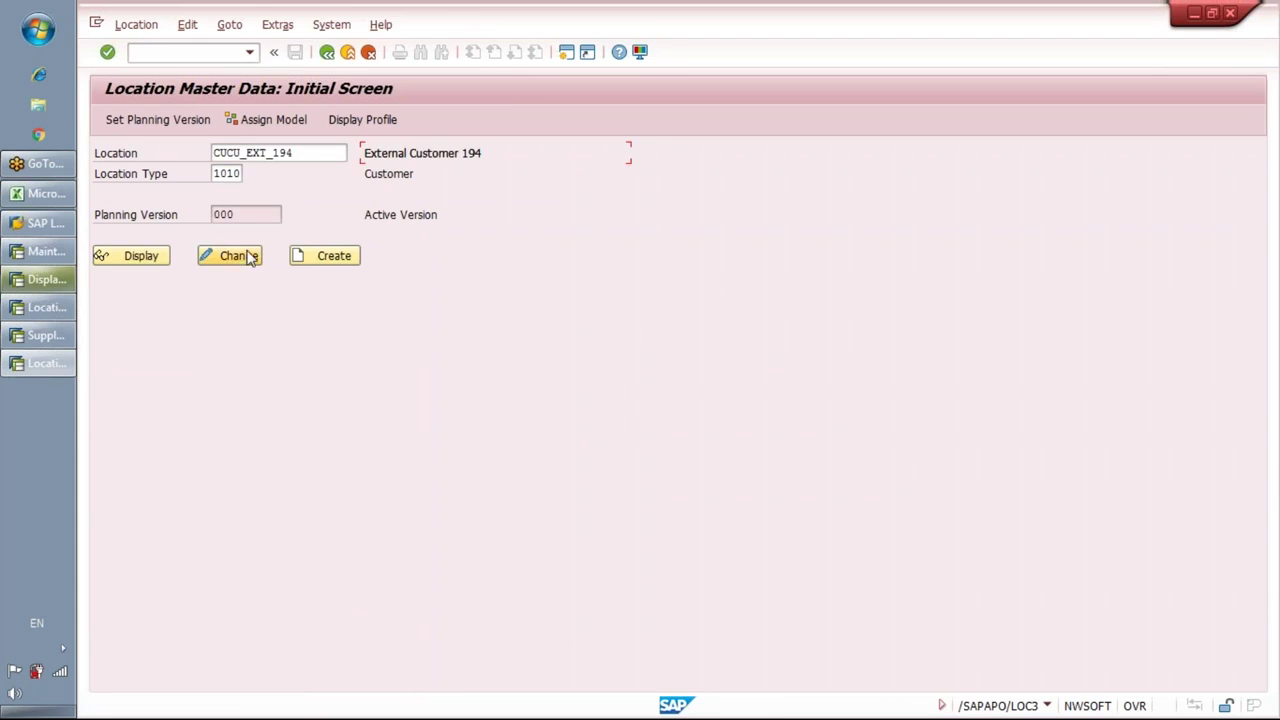
Tick the Deletion Flag on CUCU_EXT_194 in change mode, save, and go back
left_click(233, 257)
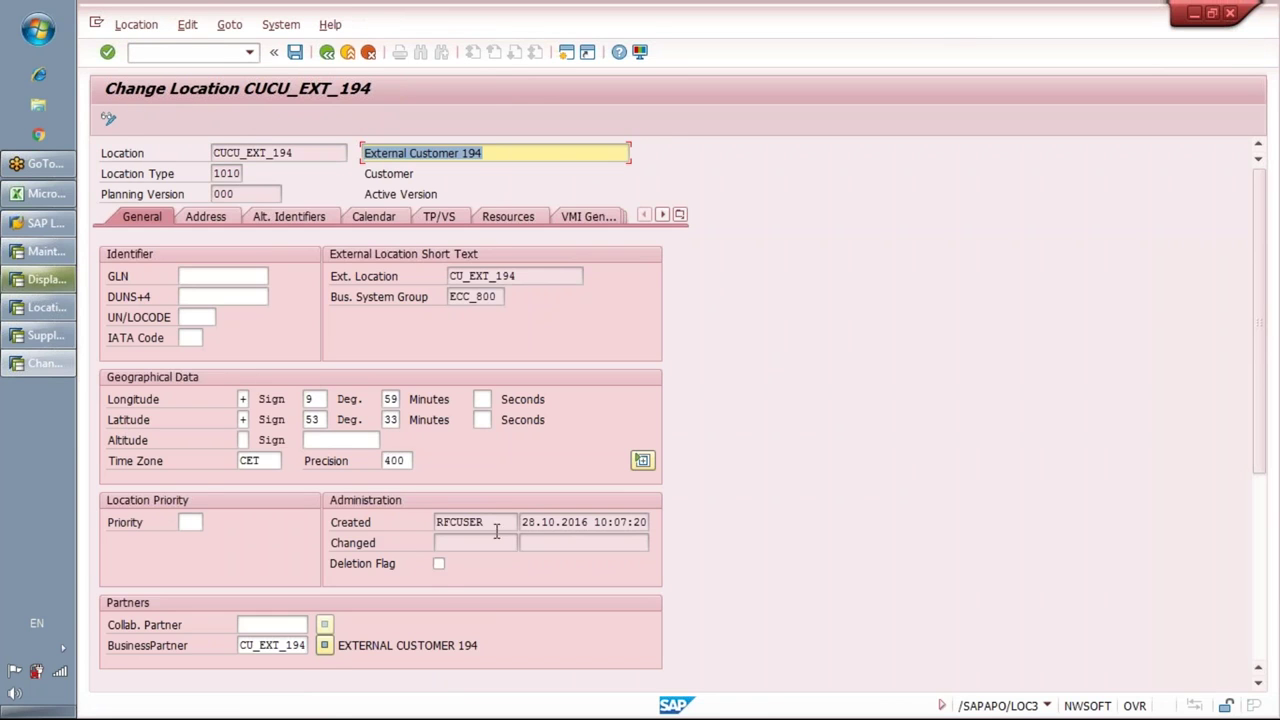
left_click(439, 564)
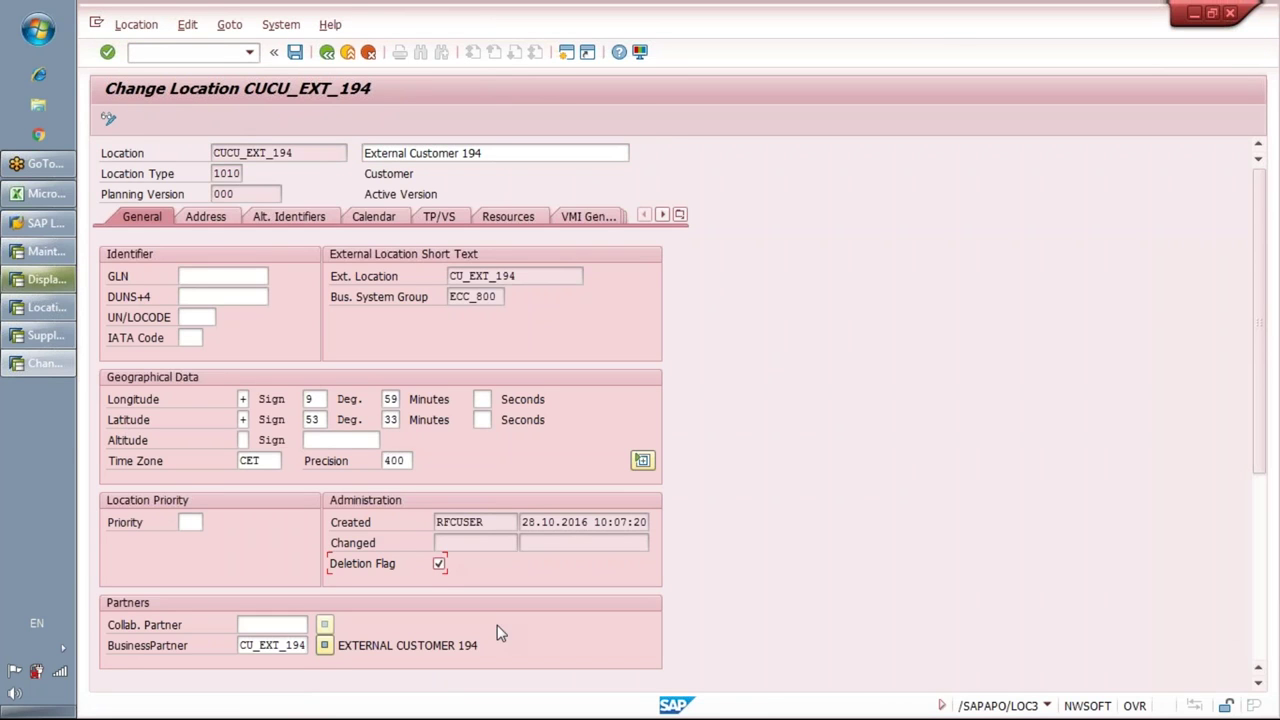
left_click(295, 52)
left_click(326, 54)
left_click(277, 24)
Schedule a second Delete Locations job to start immediately
left_click(310, 110)
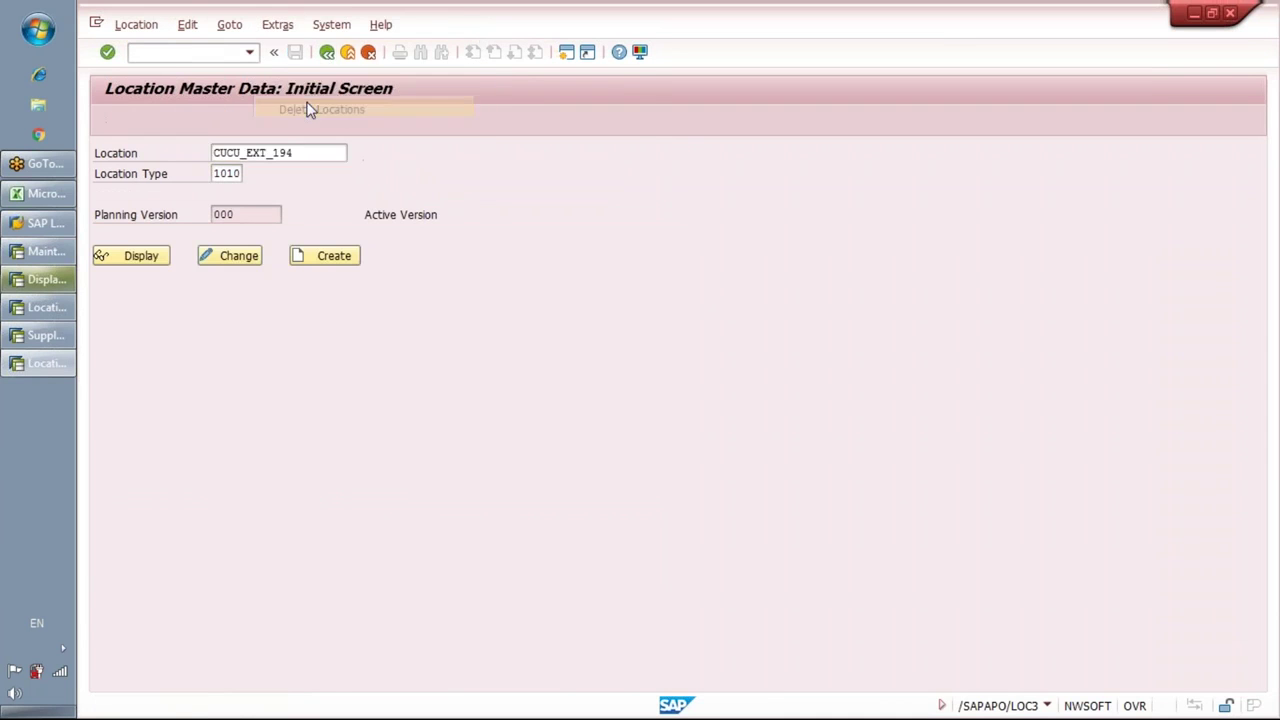
left_click(143, 204)
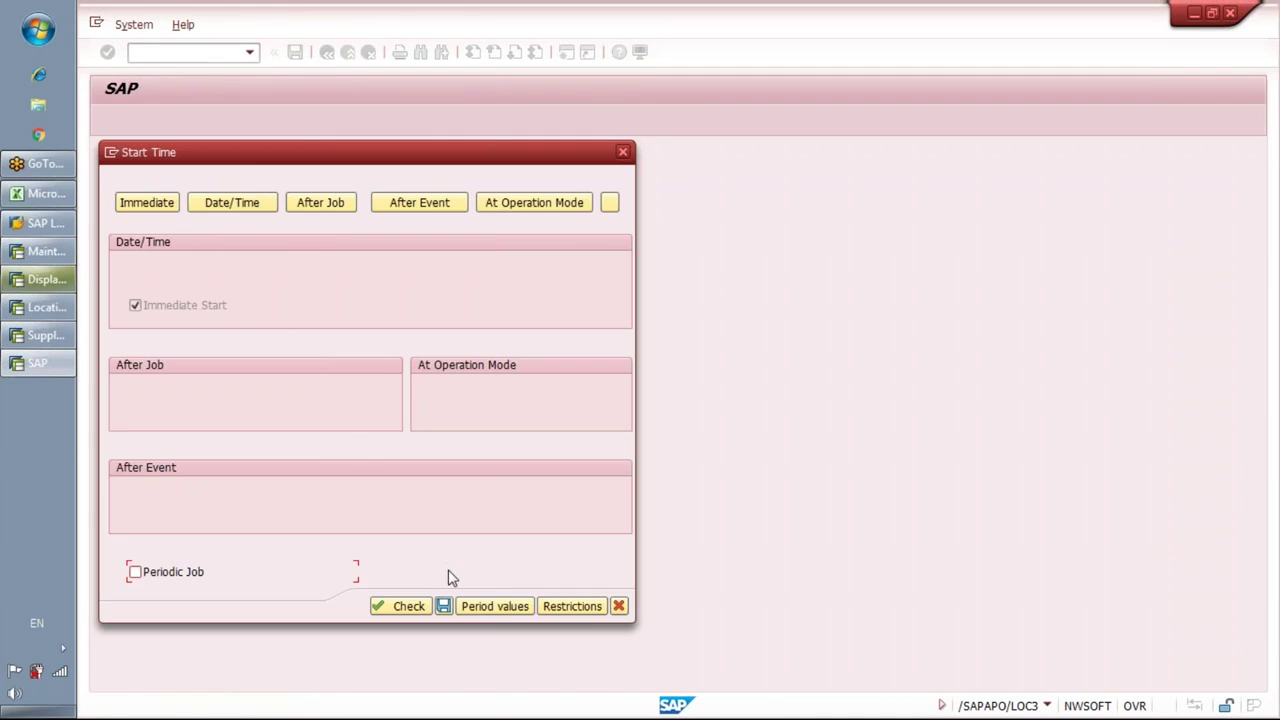
left_click(443, 606)
Display location CUCU_EXT_194 and confirm SAP reports it no longer exists
key("BackSpace")
left_click(294, 169)
key("Return")
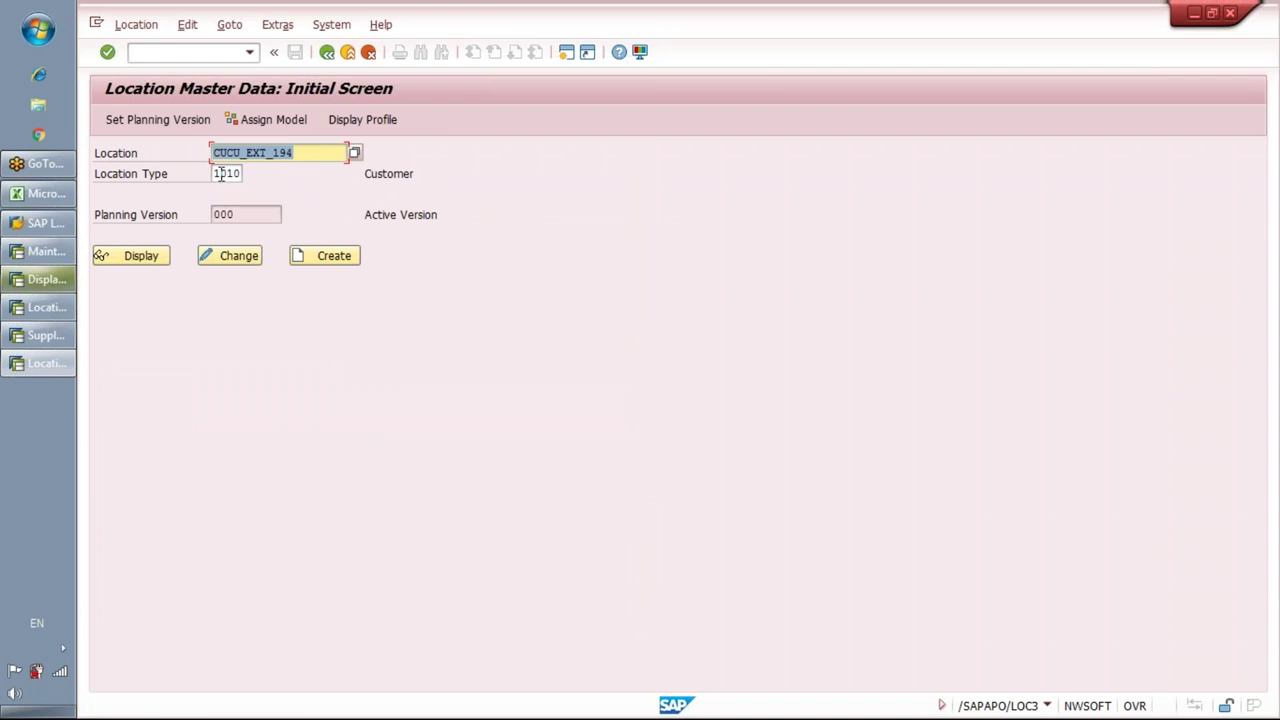
left_click(322, 153)
left_click(143, 256)
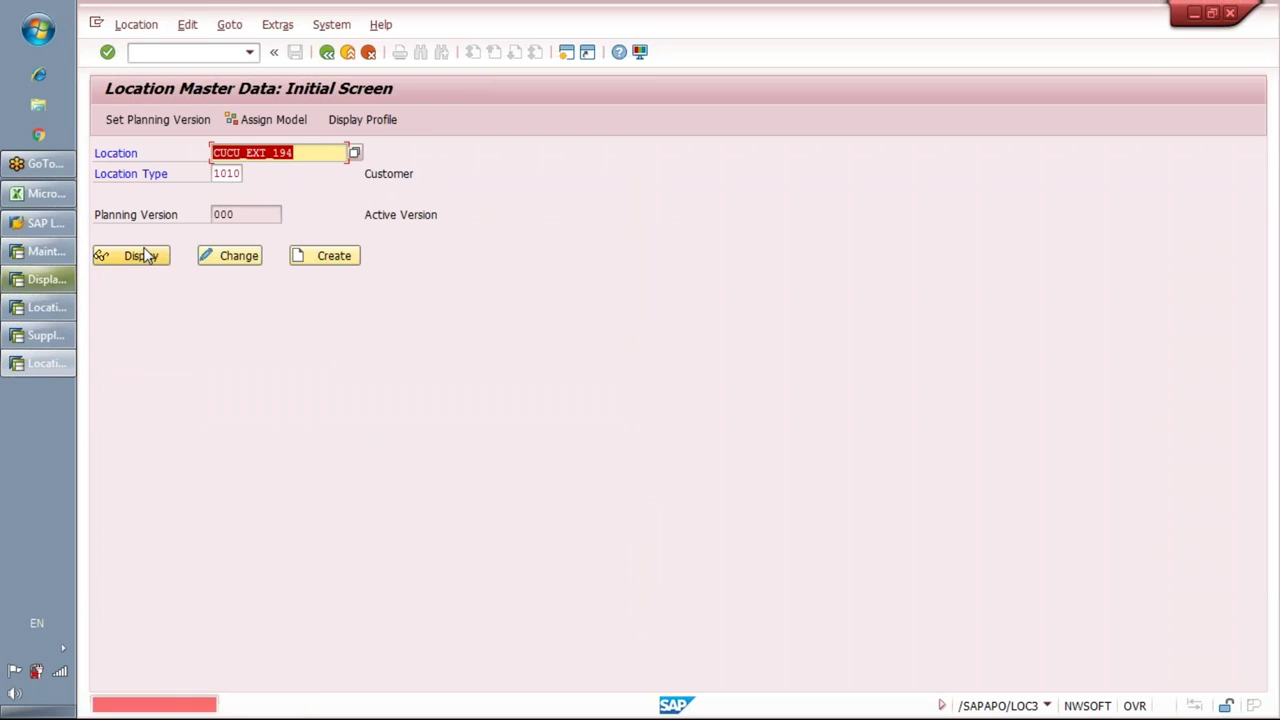
left_click(143, 256)
left_click(194, 52)
type("/n/scmb")
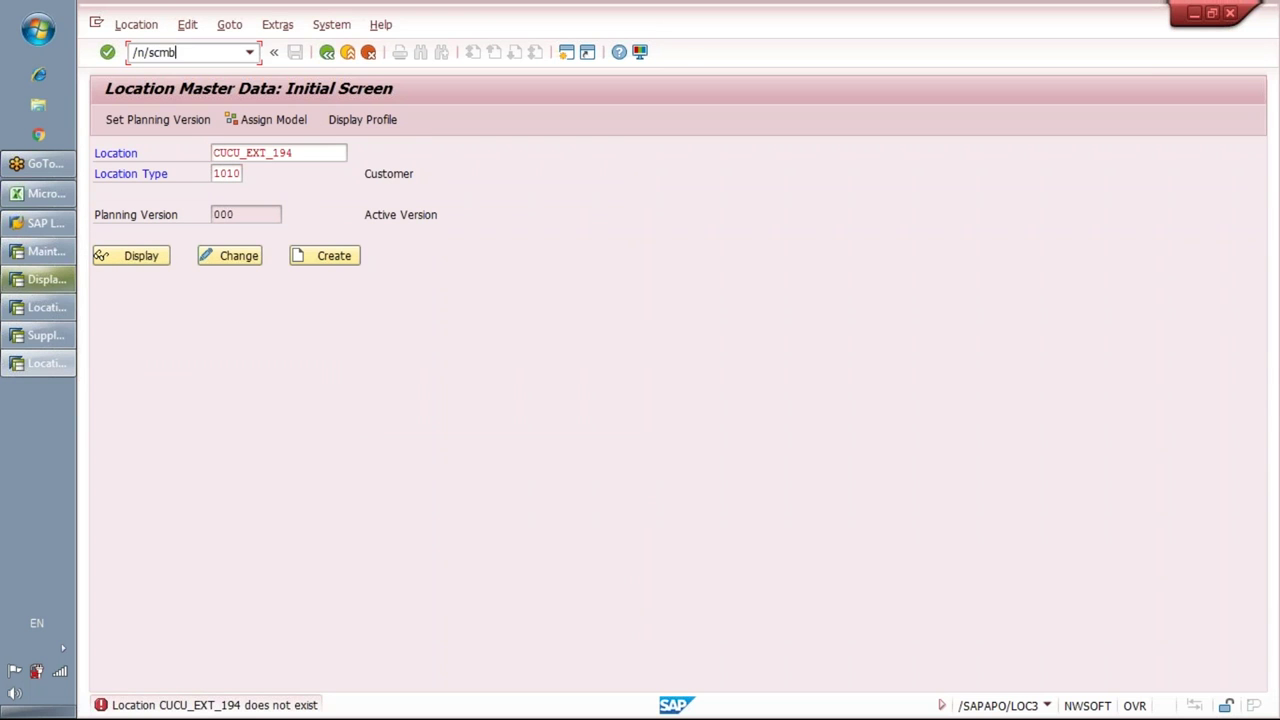
type("/scumain")
Confirm in /n/scmb/scumain that supply chain unit CUCU_EXT_194 does not exist, then return to Excel notes
key("Return")
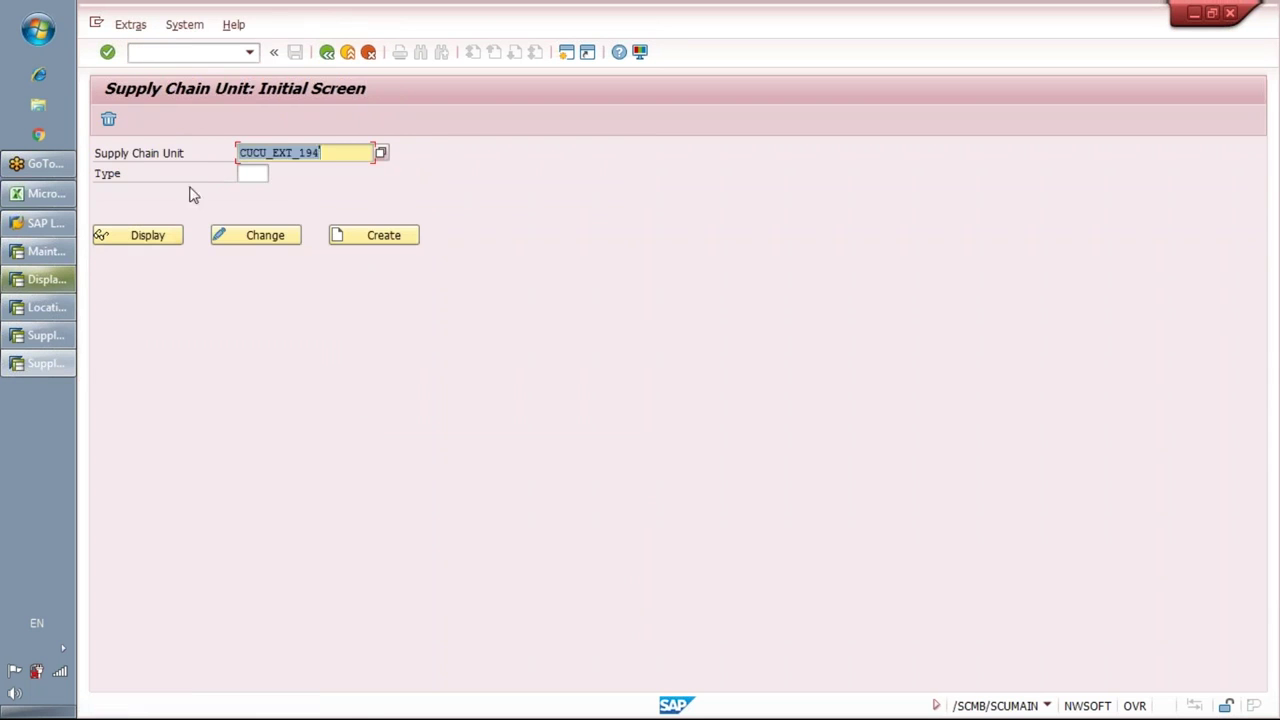
left_click(160, 236)
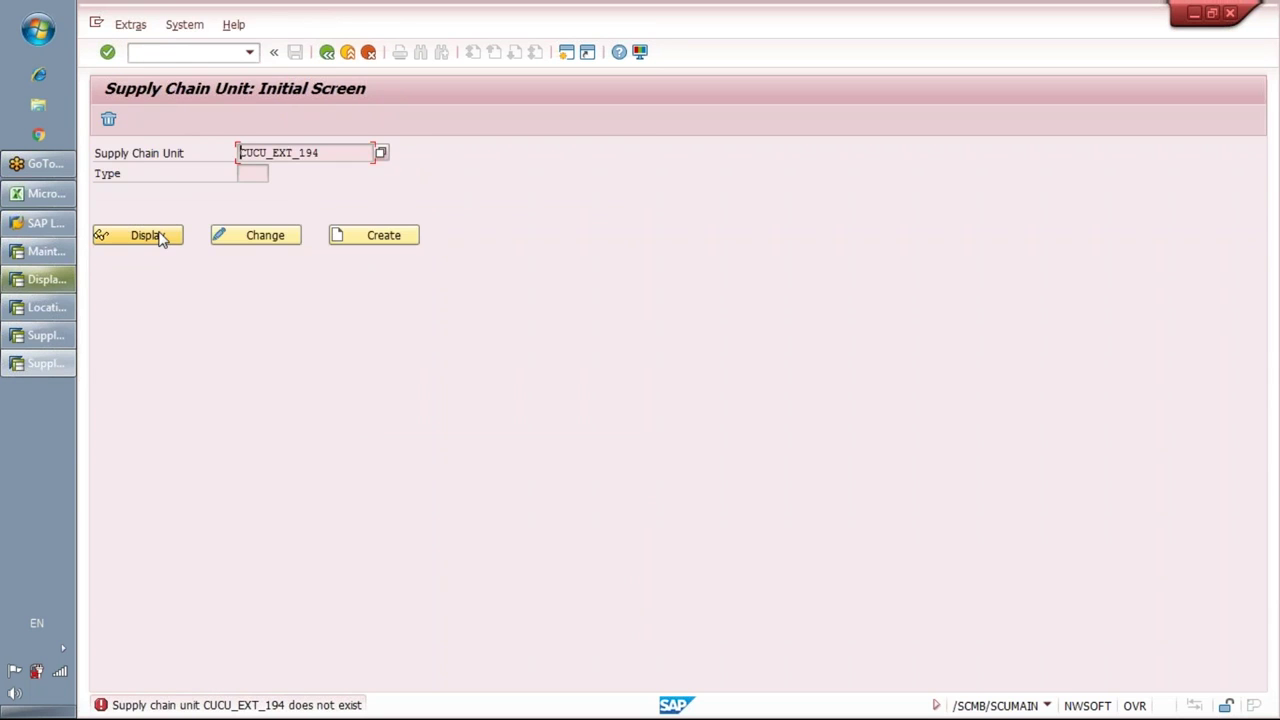
left_click(28, 194)
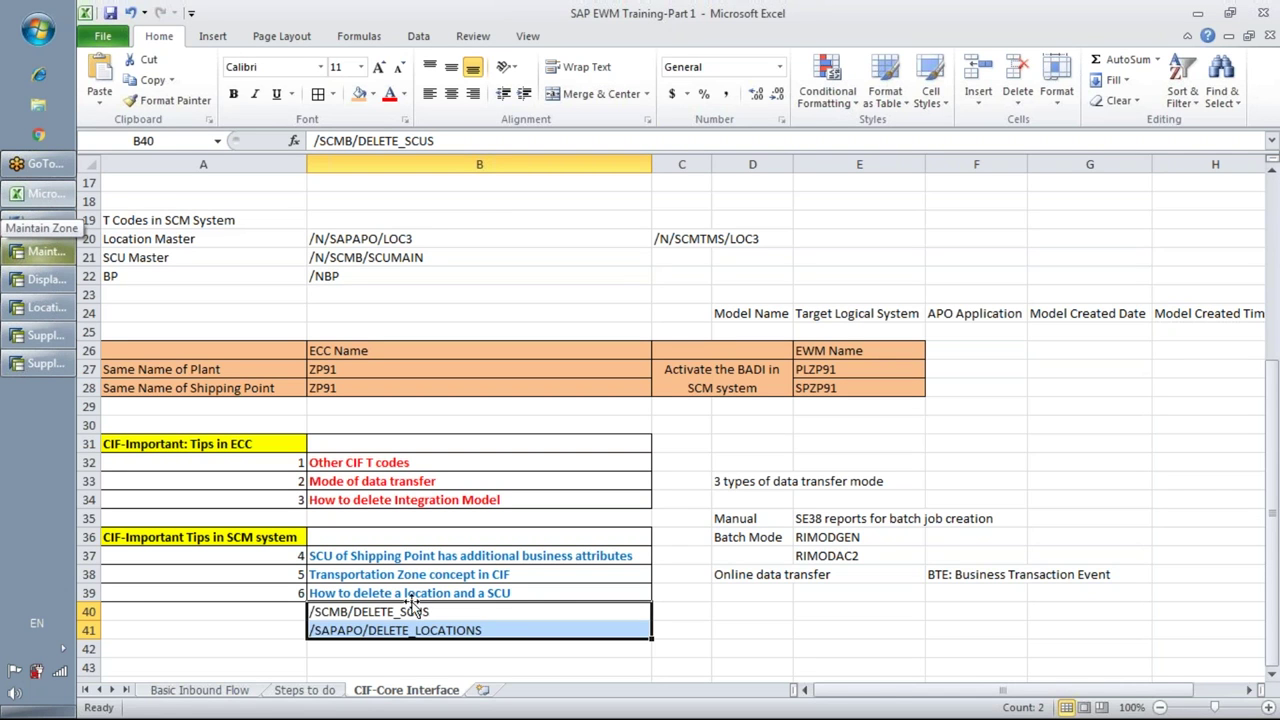
left_click_drag(421, 613, 424, 640)
left_click(240, 538)
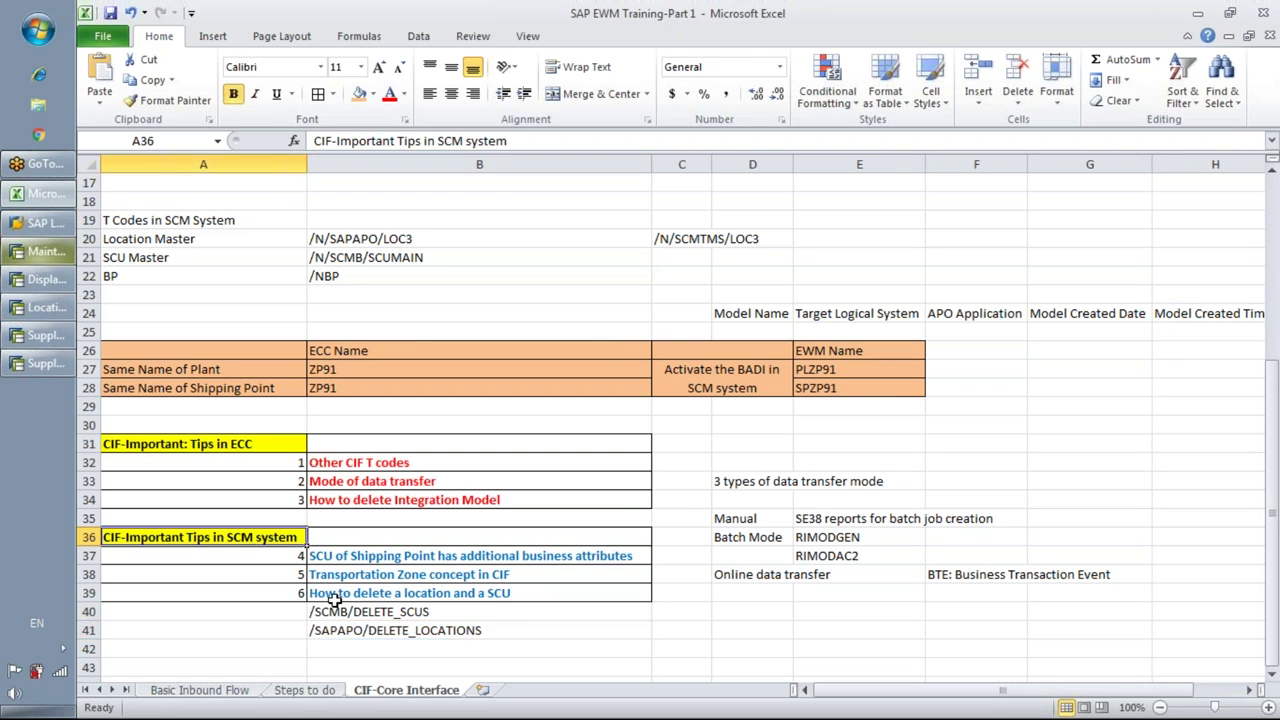